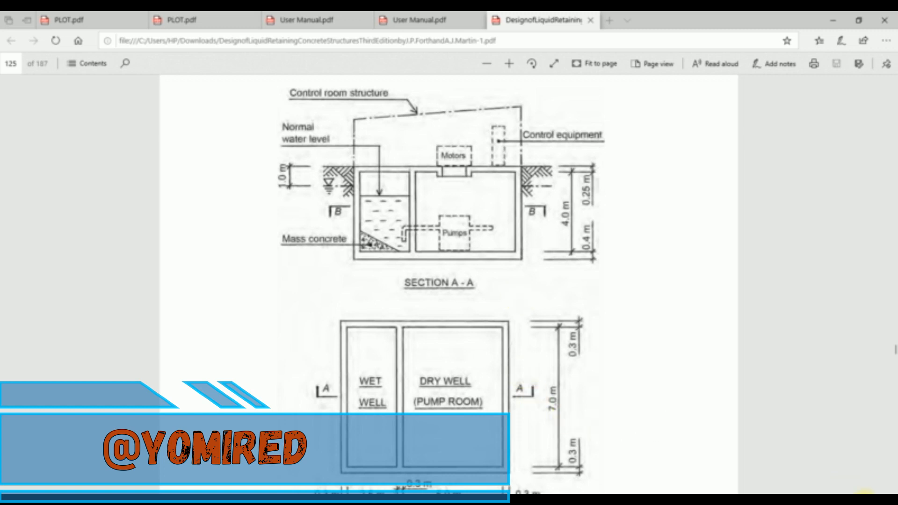
Examine the section A-A and plan B-B drawings of the pump house for the wet well and dry well dimensions.
scroll(836, 487, "up", 1)
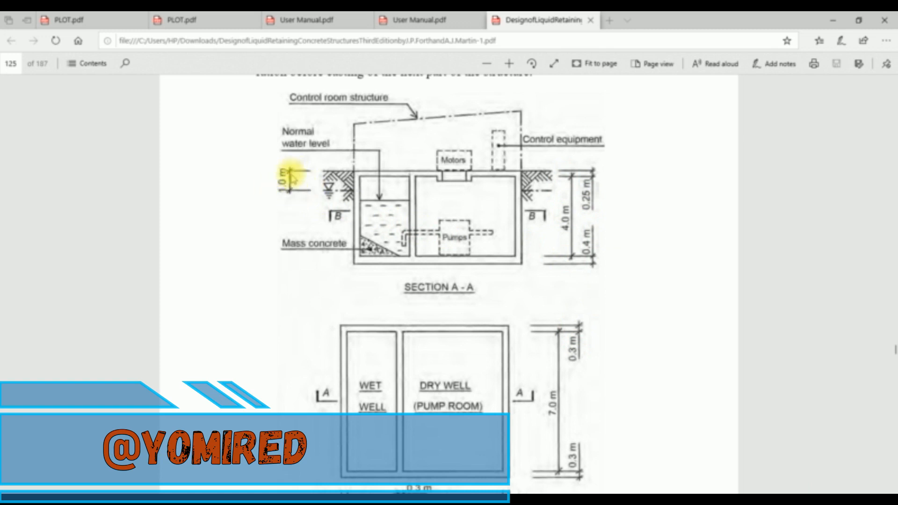
scroll(418, 182, "down", 2)
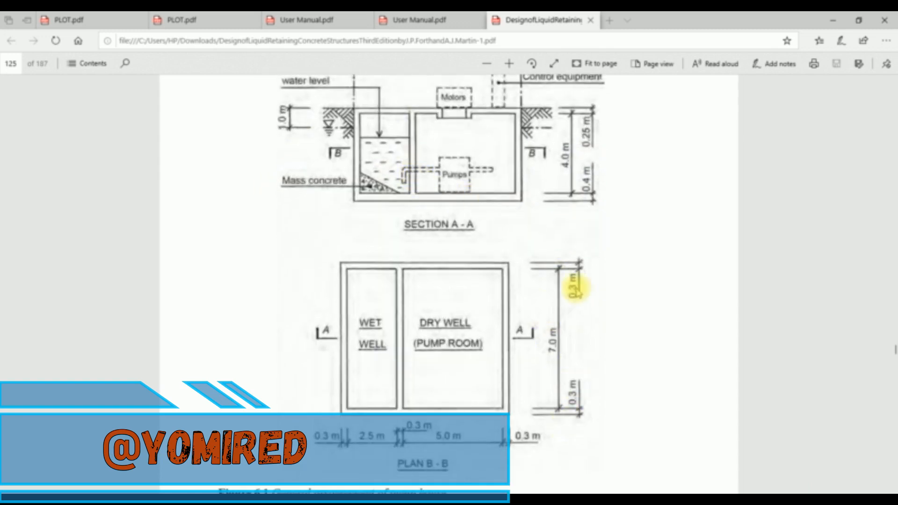
scroll(507, 267, "up", 2)
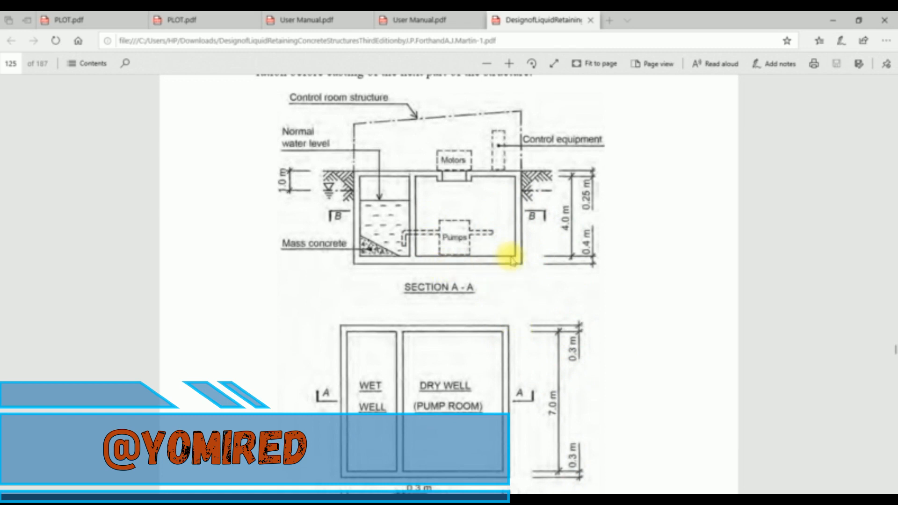
scroll(512, 260, "down", 2)
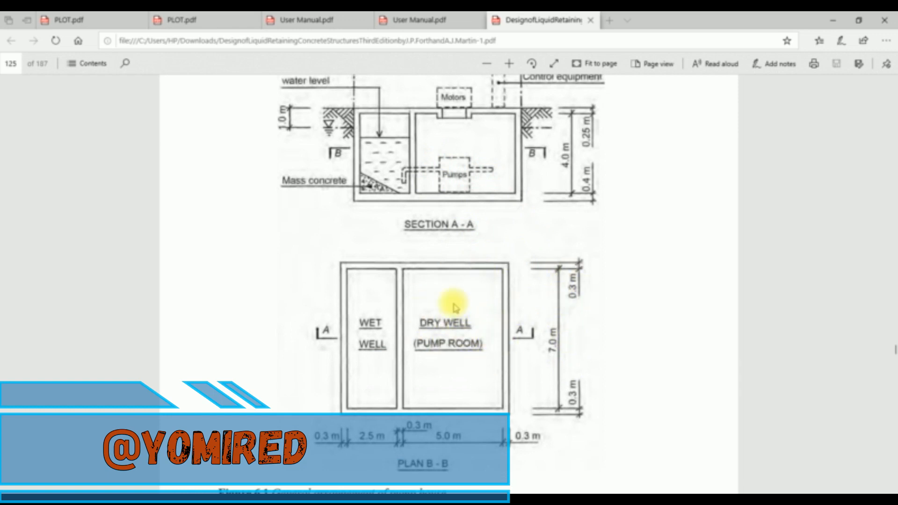
scroll(444, 305, "down", 1)
scroll(389, 299, "up", 2)
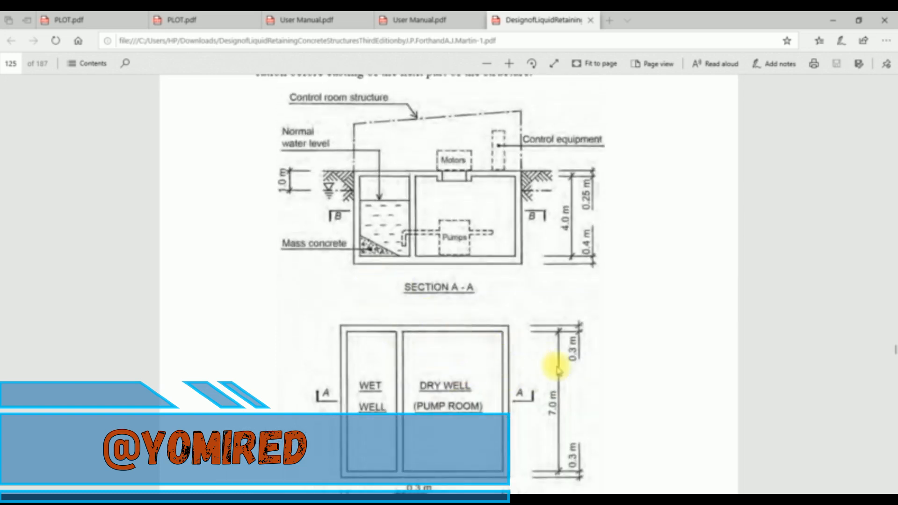
scroll(491, 300, "down", 2)
scroll(505, 304, "up", 2)
scroll(523, 309, "down", 2)
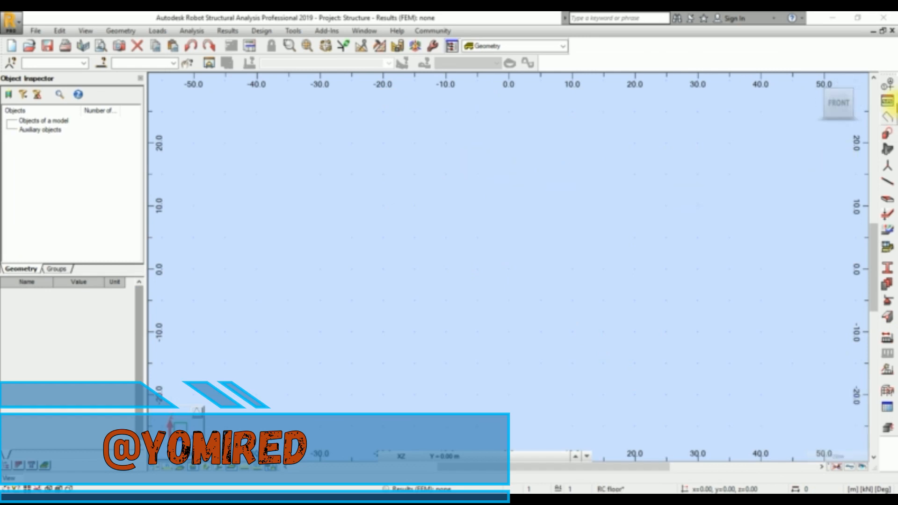
Add Cartesian structural axes at X = 0 and 7.6 m and at Y = 0 m, and open the Z axis definition.
left_click(887, 85)
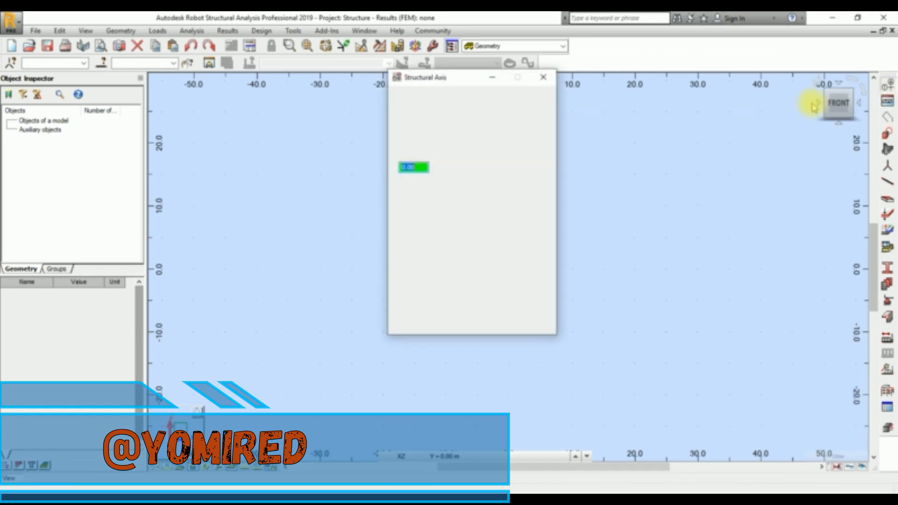
left_click(533, 201)
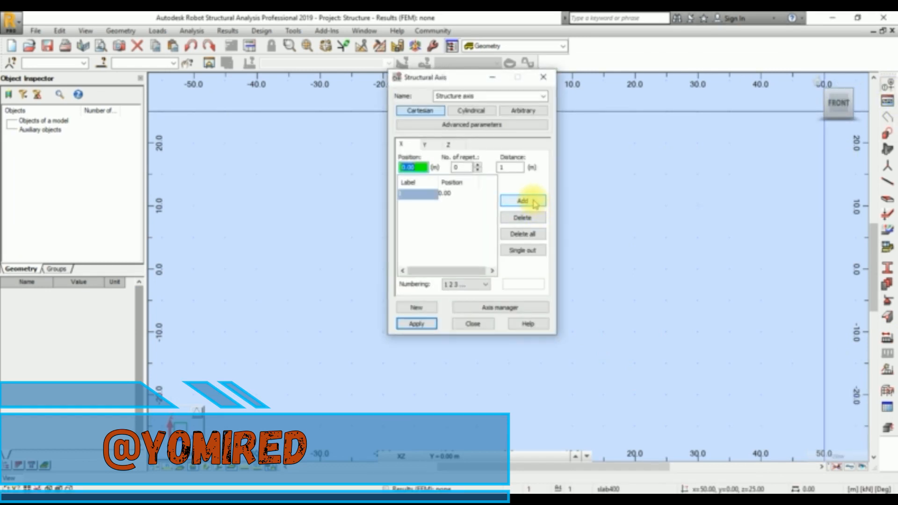
type("7.6")
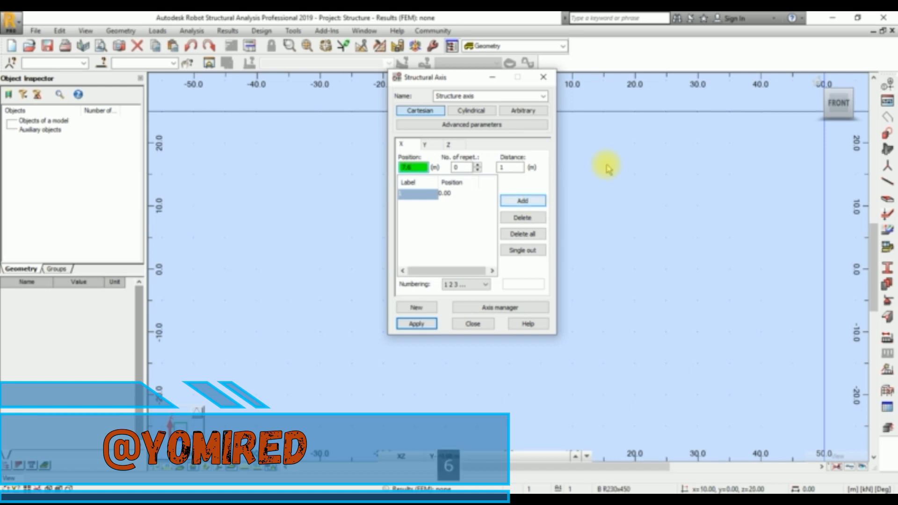
left_click(522, 201)
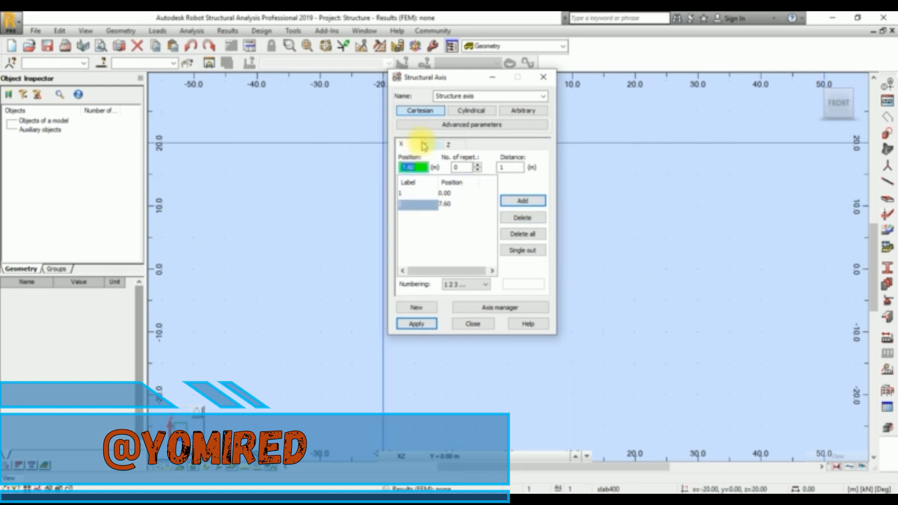
left_click(424, 146)
left_click(523, 201)
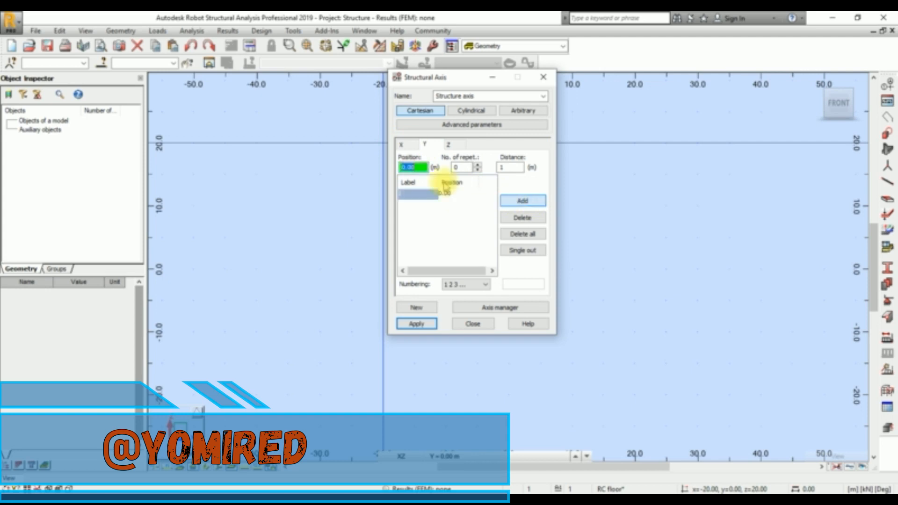
left_click(448, 145)
left_click(462, 167)
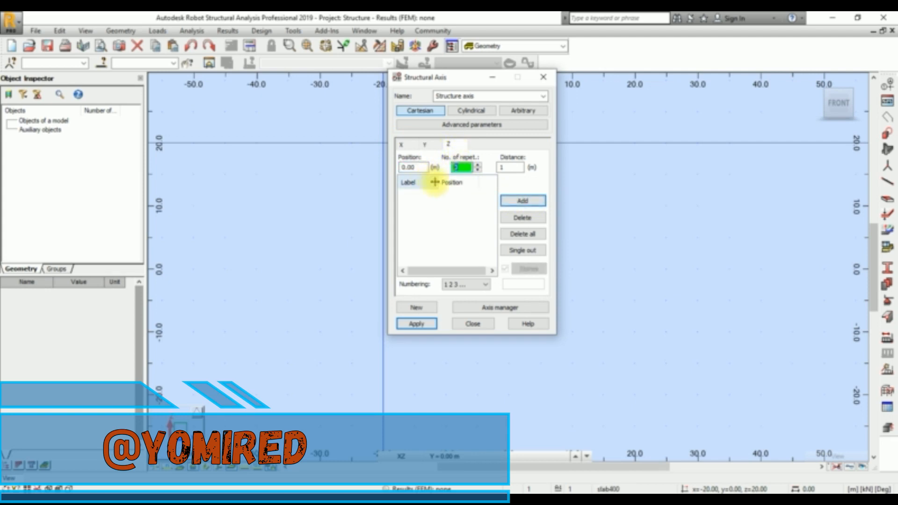
type("6")
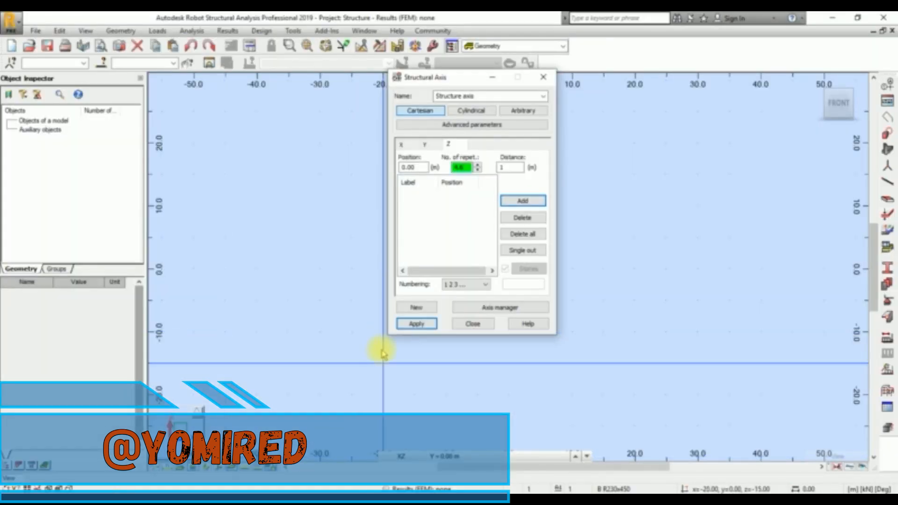
type("5")
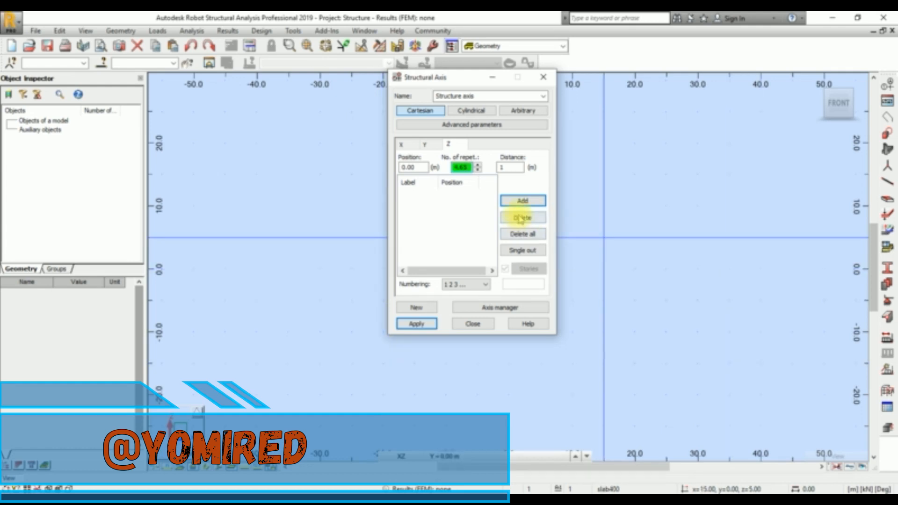
left_click(527, 204)
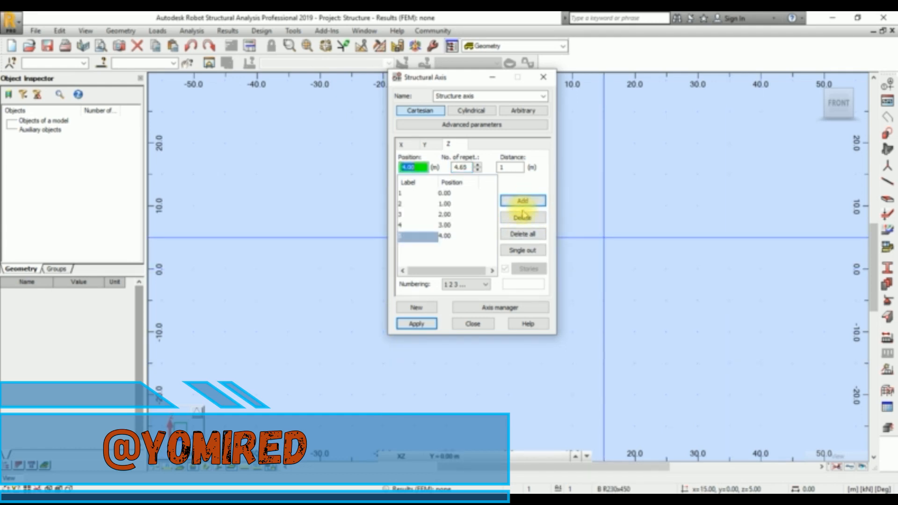
left_click(523, 217)
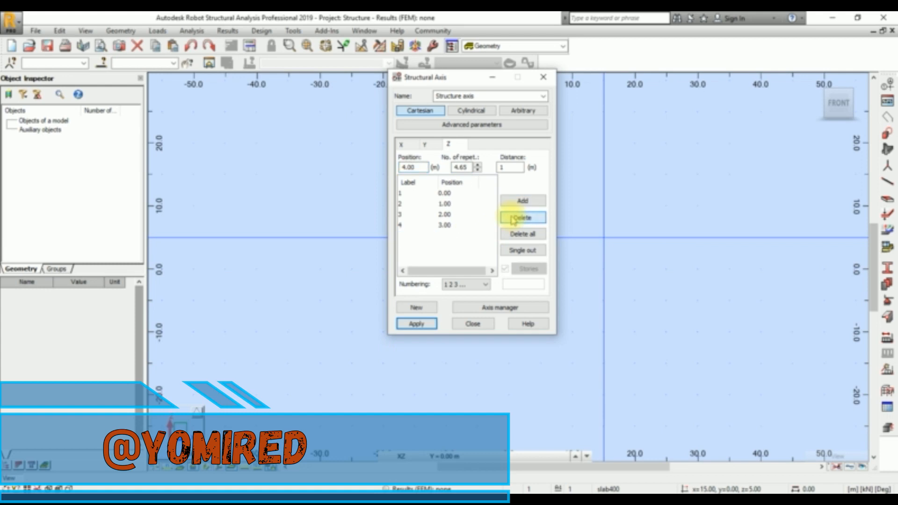
left_click(403, 225)
left_click(523, 218)
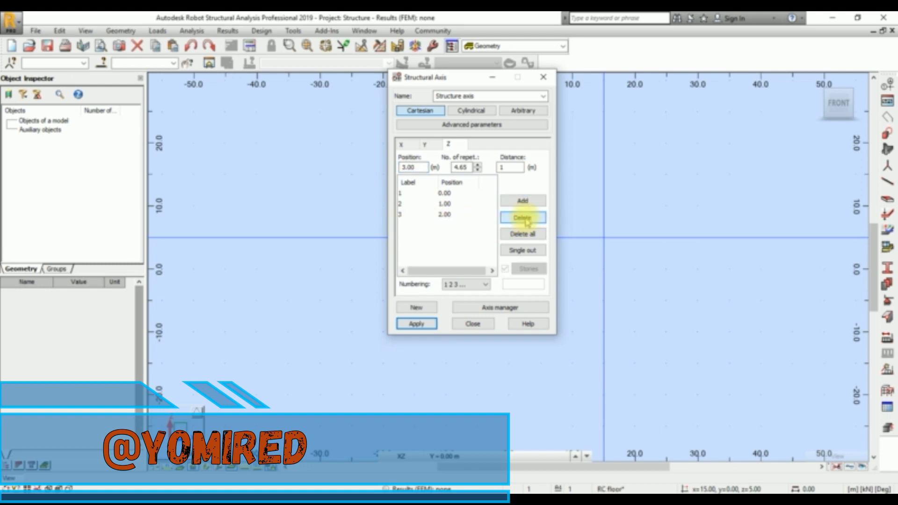
left_click(408, 216)
left_click(522, 218)
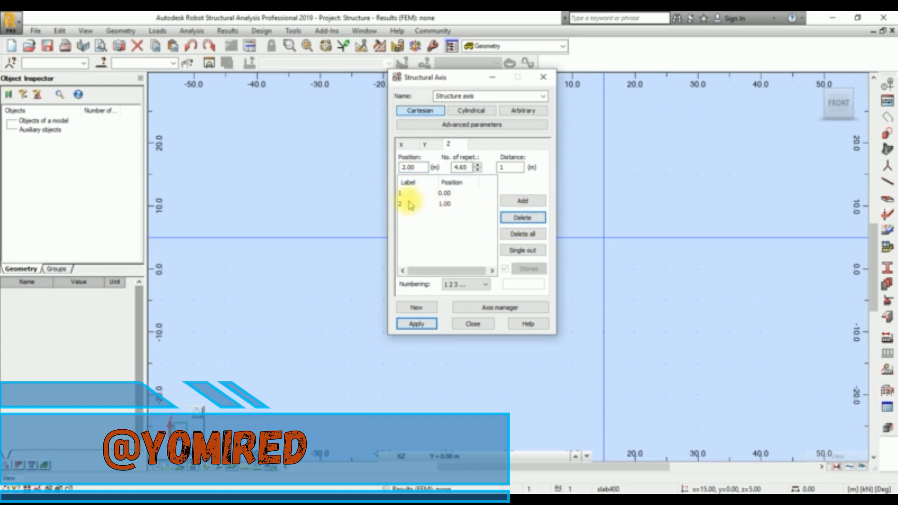
left_click(406, 203)
left_click(521, 219)
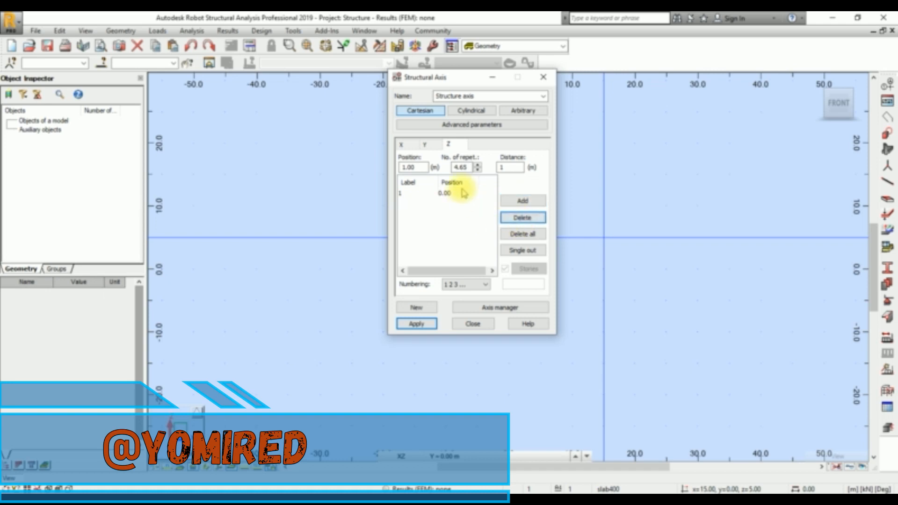
left_click(531, 205)
left_click(522, 219)
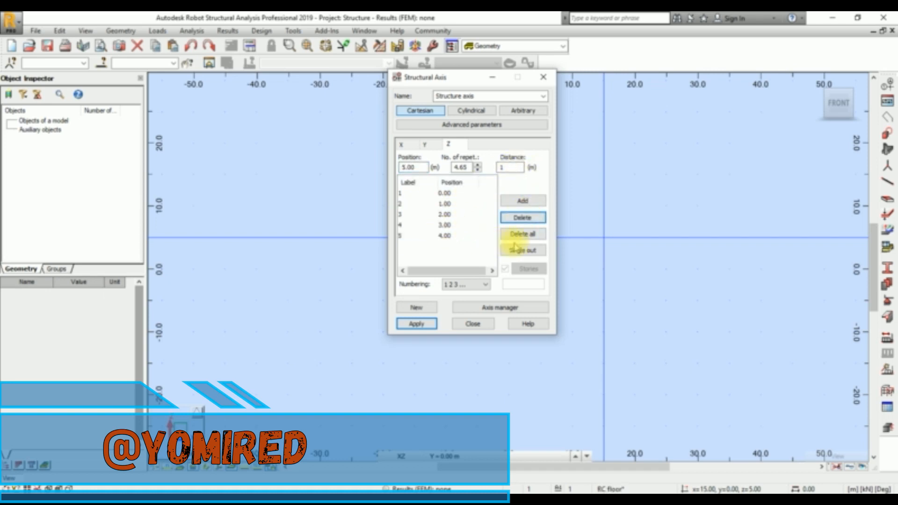
left_click(517, 235)
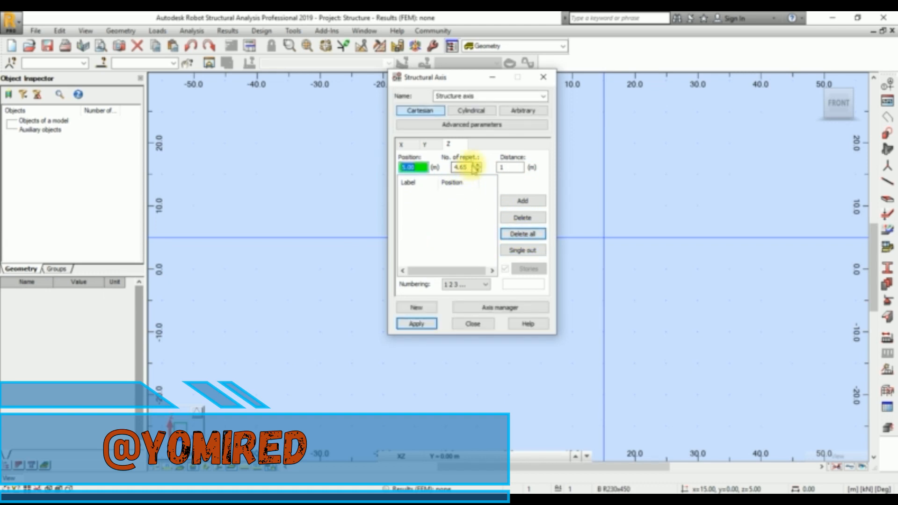
left_click_drag(471, 169, 447, 169)
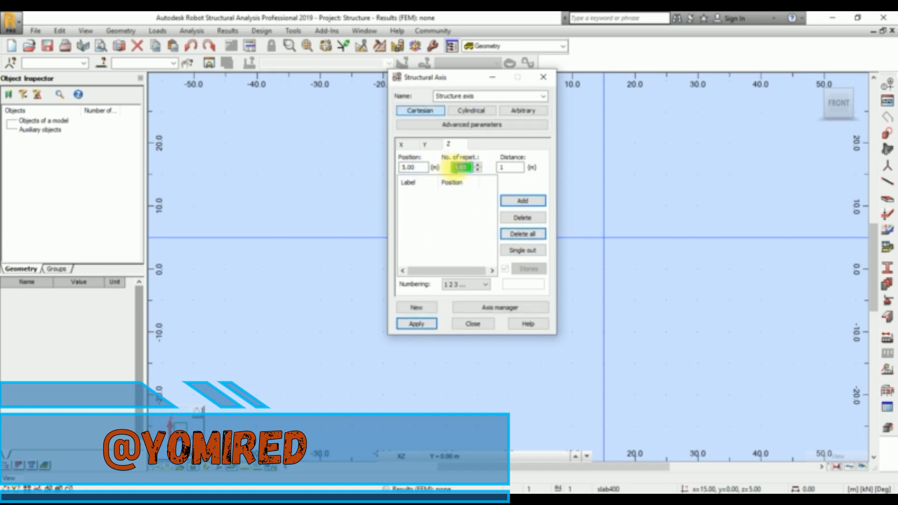
type("0")
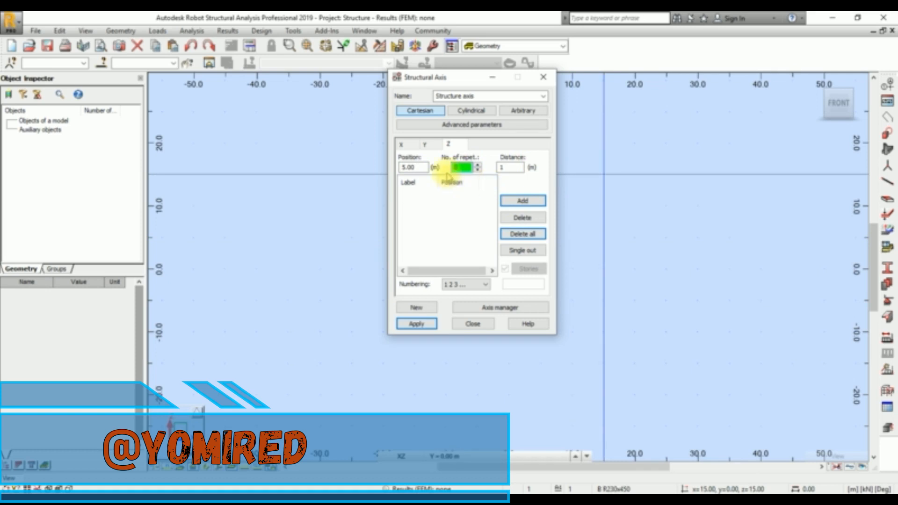
Add Z structural axes at 4.65 m and 0 m, and apply the axis grid to the model.
left_click_drag(421, 167, 372, 155)
type("4.65")
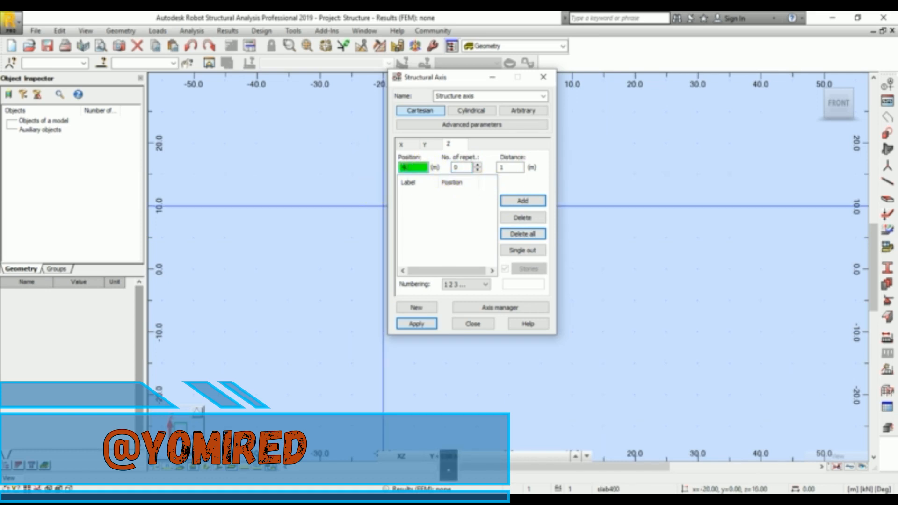
left_click(519, 201)
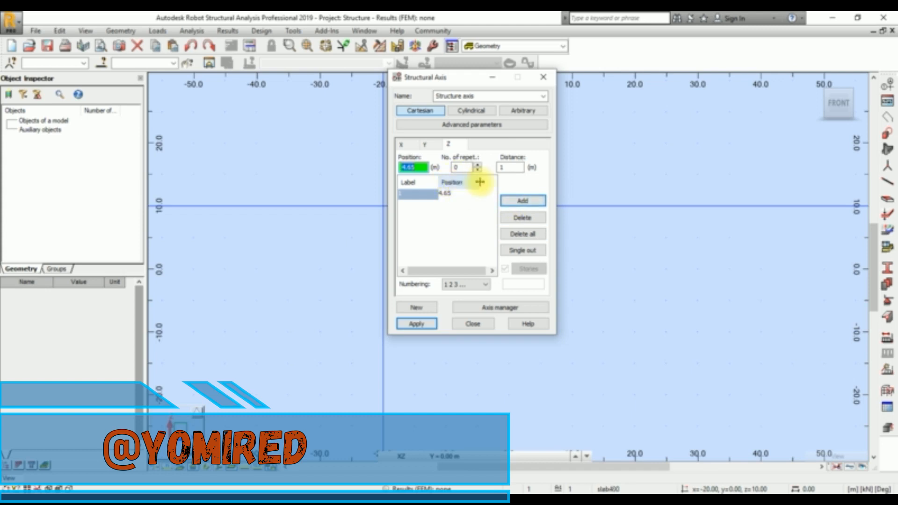
type("0")
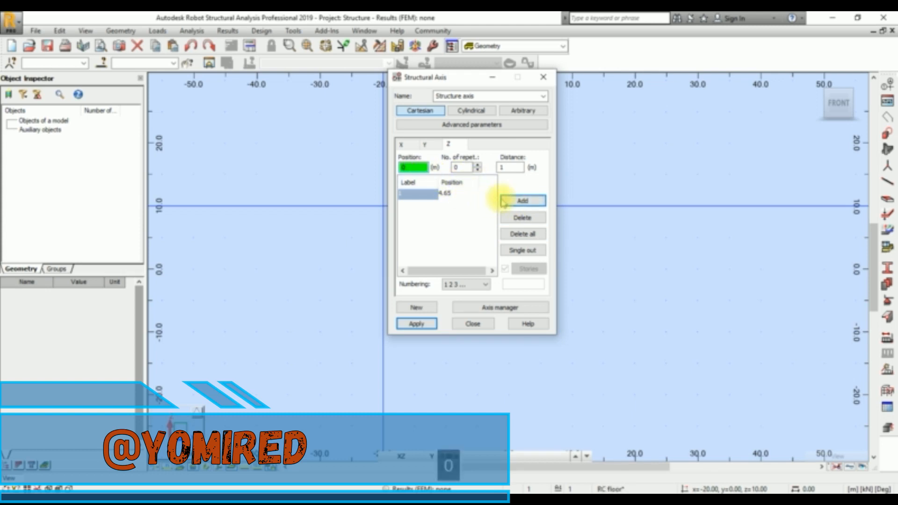
left_click(521, 200)
left_click(417, 324)
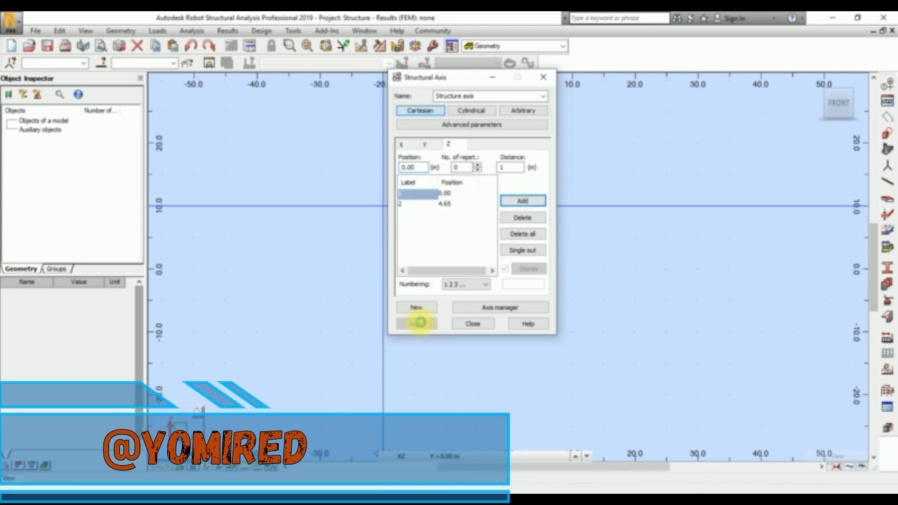
left_click(474, 323)
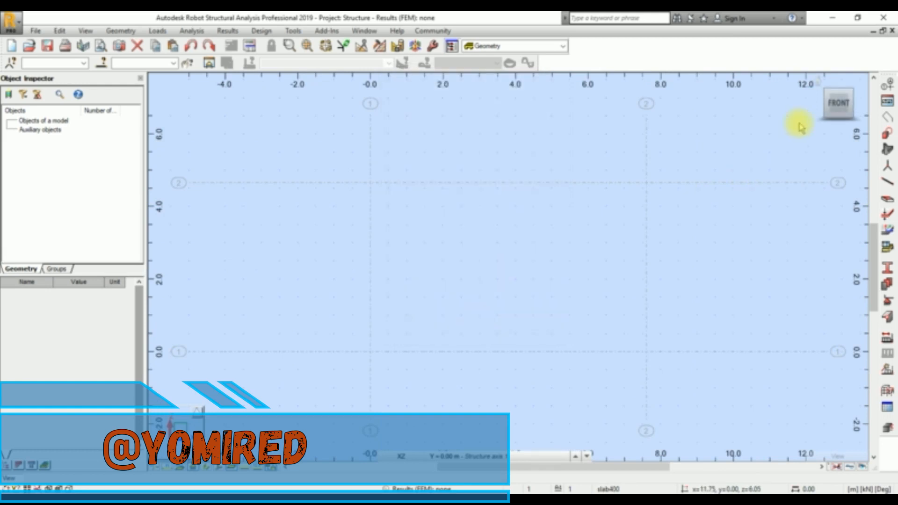
In the 3D view, draw a three-point rectangle through (7.60, 0, 4.65), (7.60, 0, 0) and (0, 0, 0) on the axis intersections.
left_click(817, 86)
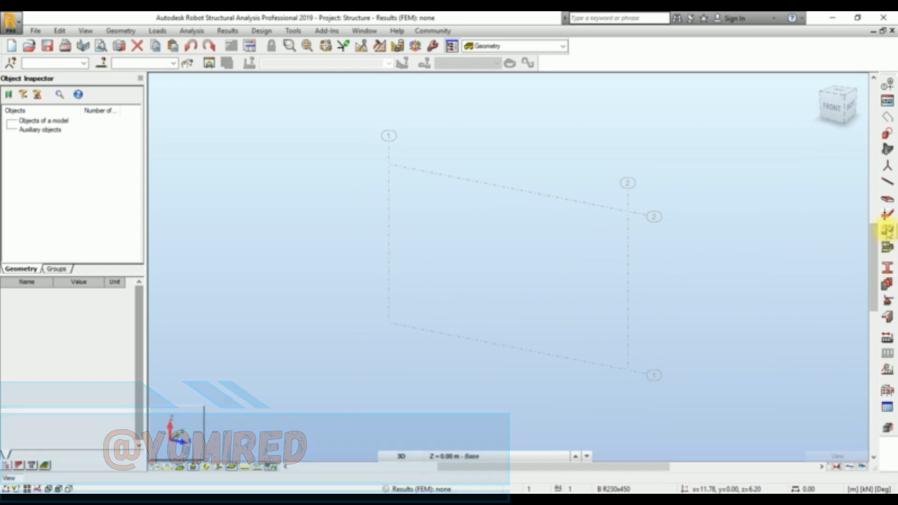
left_click(888, 229)
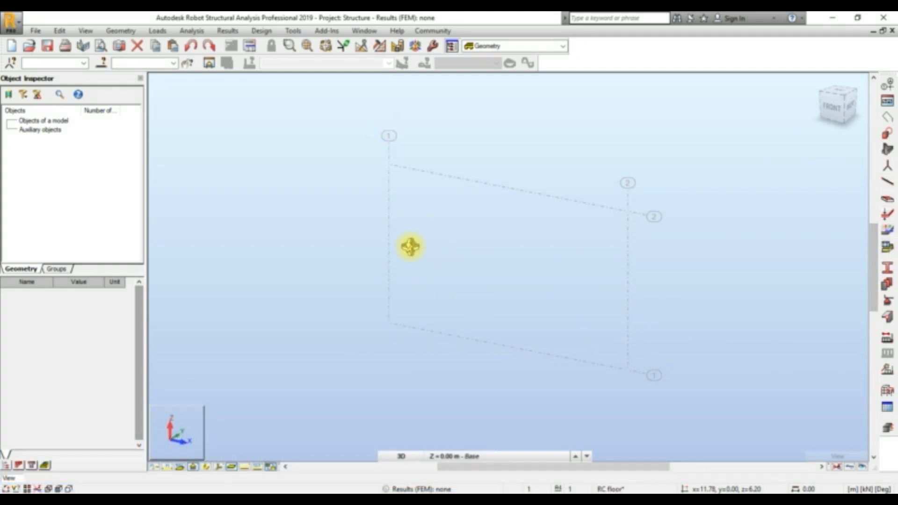
left_click(885, 203)
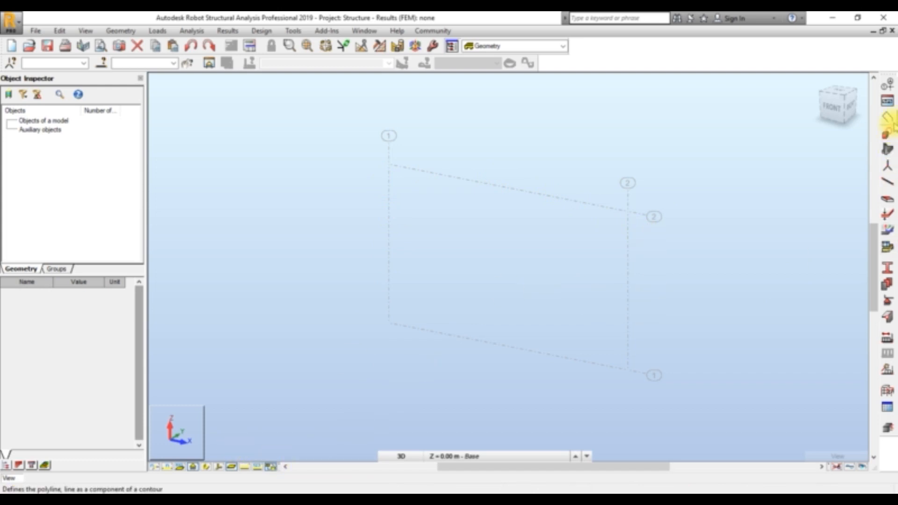
left_click(889, 134)
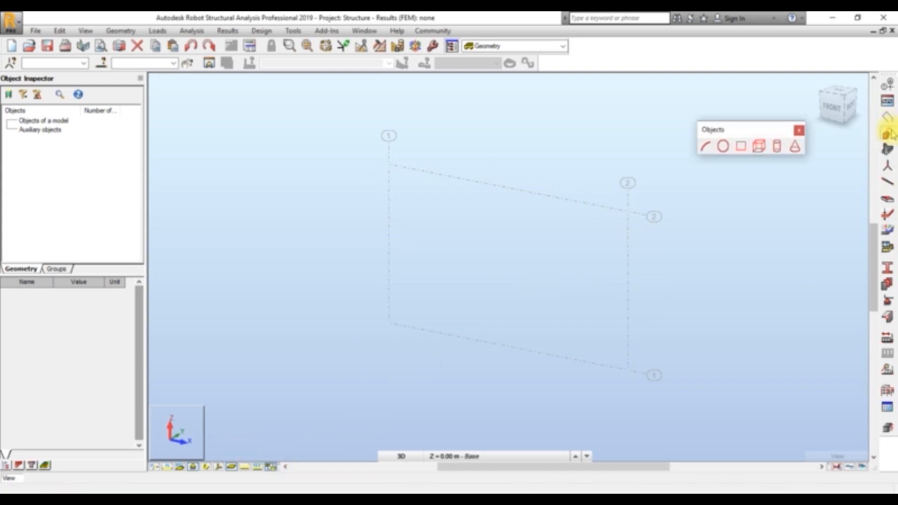
left_click(750, 146)
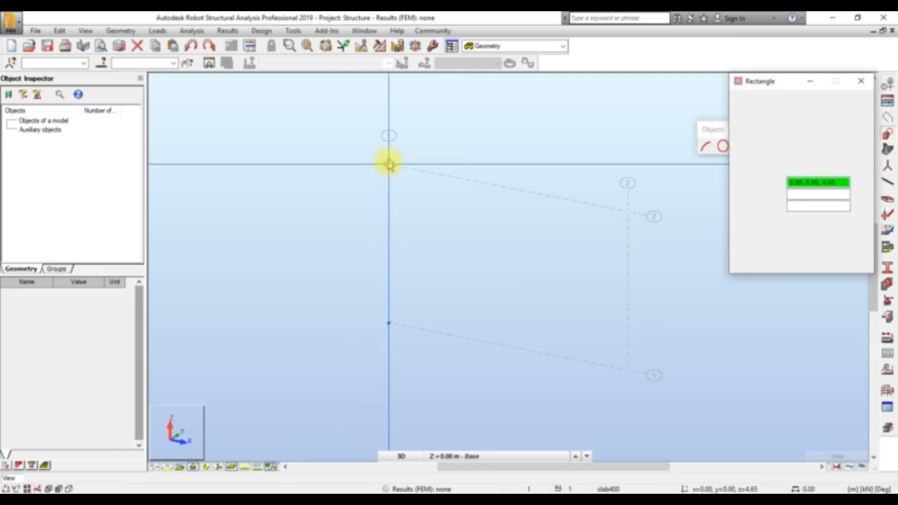
left_click(388, 164)
left_click(798, 226)
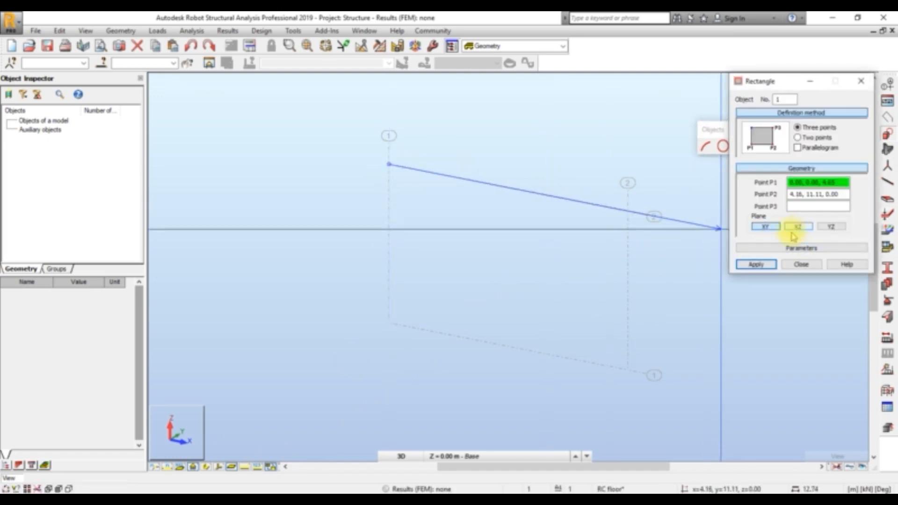
left_click(627, 223)
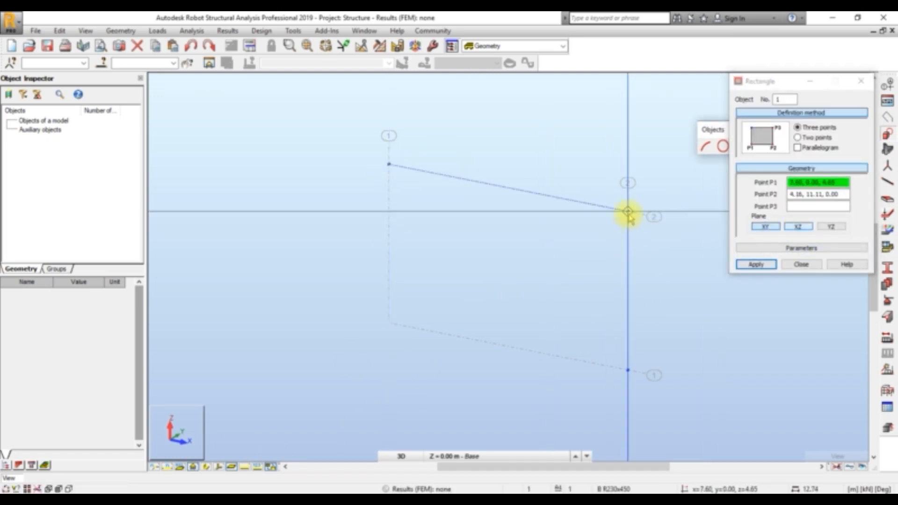
left_click(627, 370)
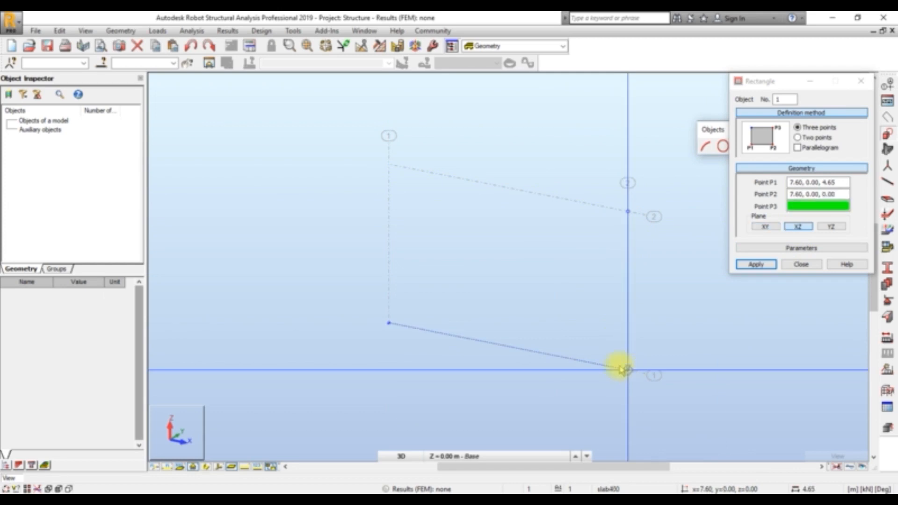
left_click(389, 323)
left_click(801, 265)
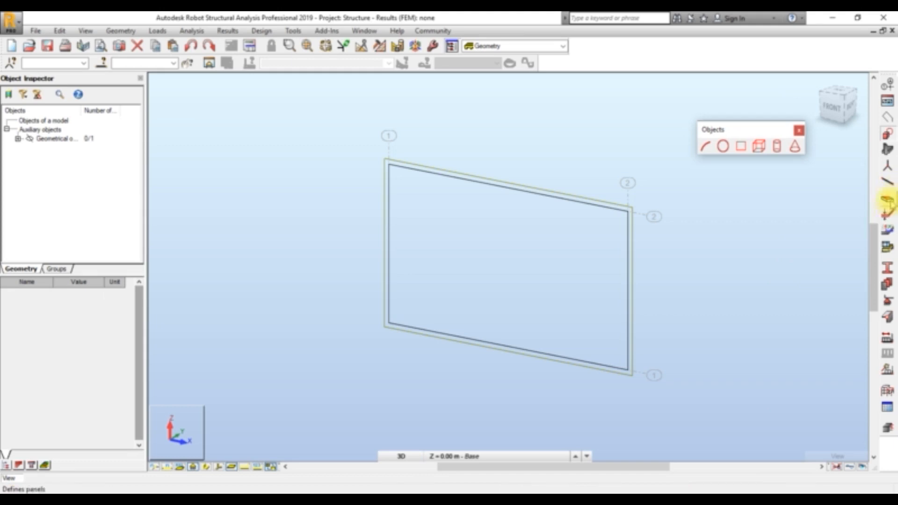
Define a constant 400 mm thickness labelled wall400 in C25 concrete, with the foundation elasticity parameters turned off.
left_click(888, 210)
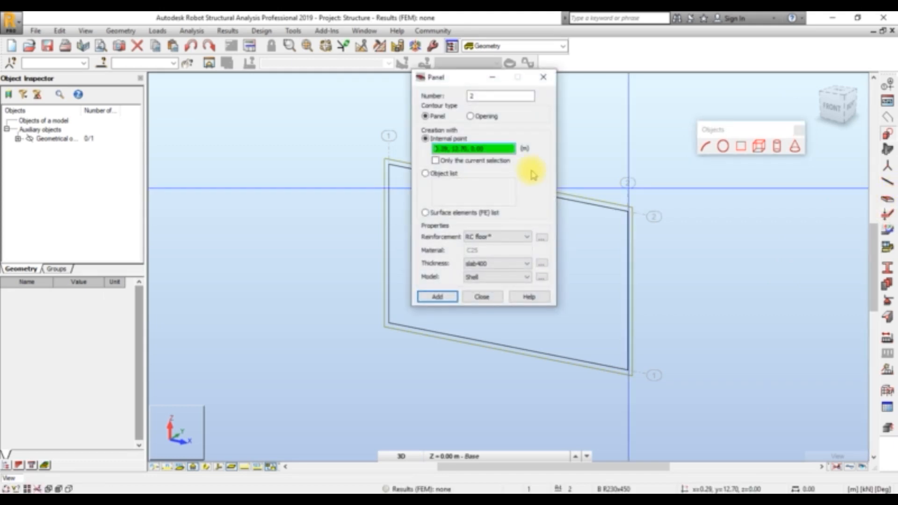
left_click(482, 297)
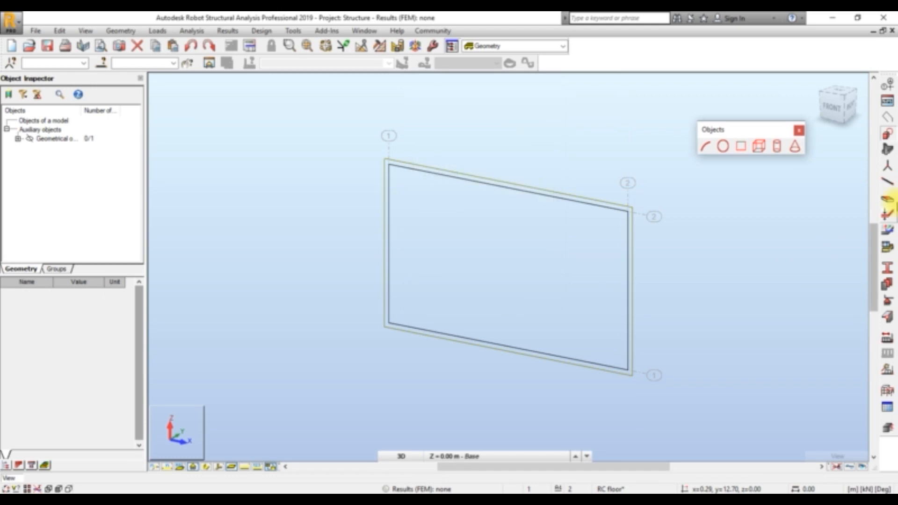
left_click(888, 150)
left_click(812, 142)
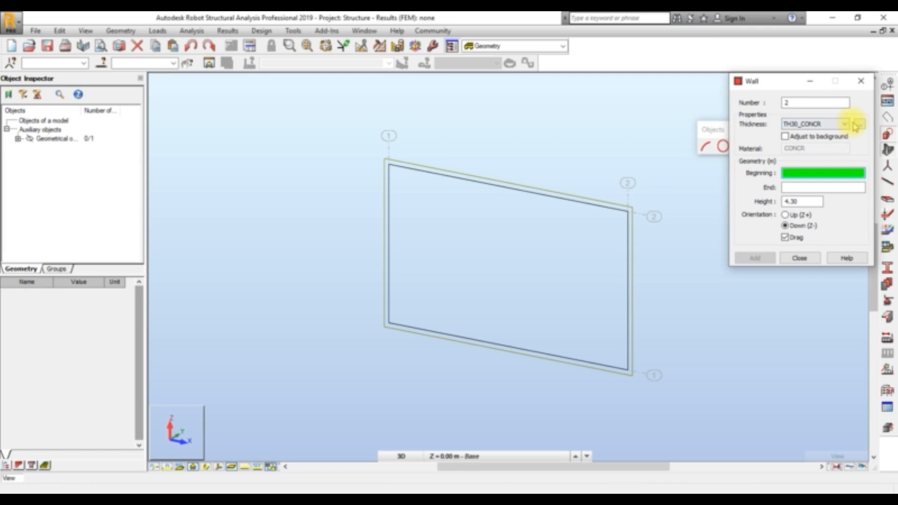
left_click(859, 125)
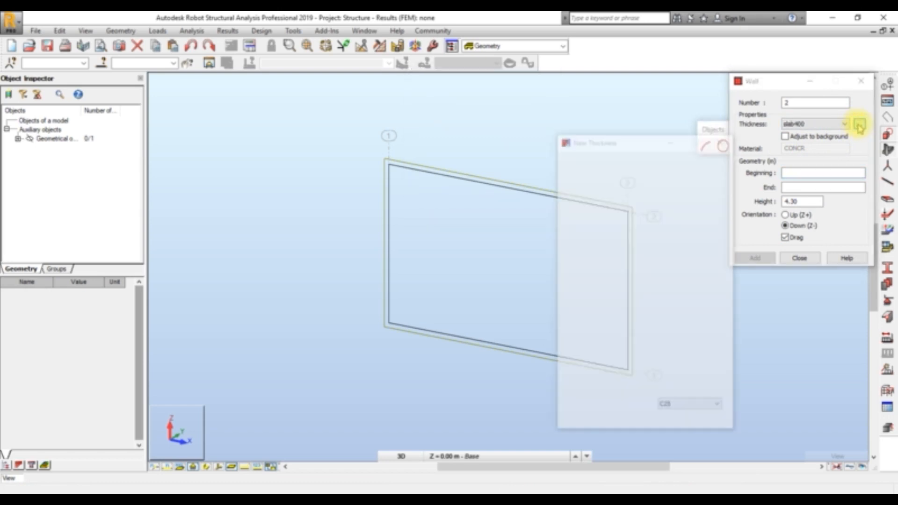
left_click_drag(637, 251, 589, 251)
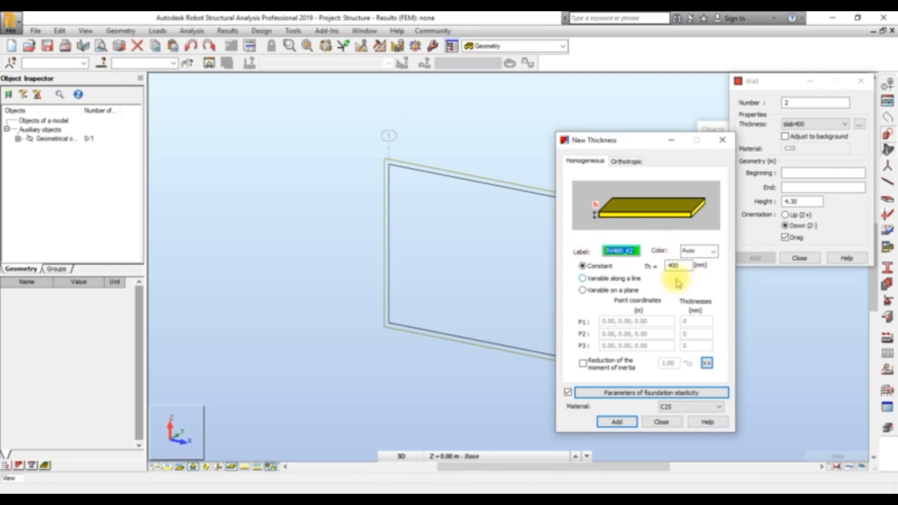
type("wall4")
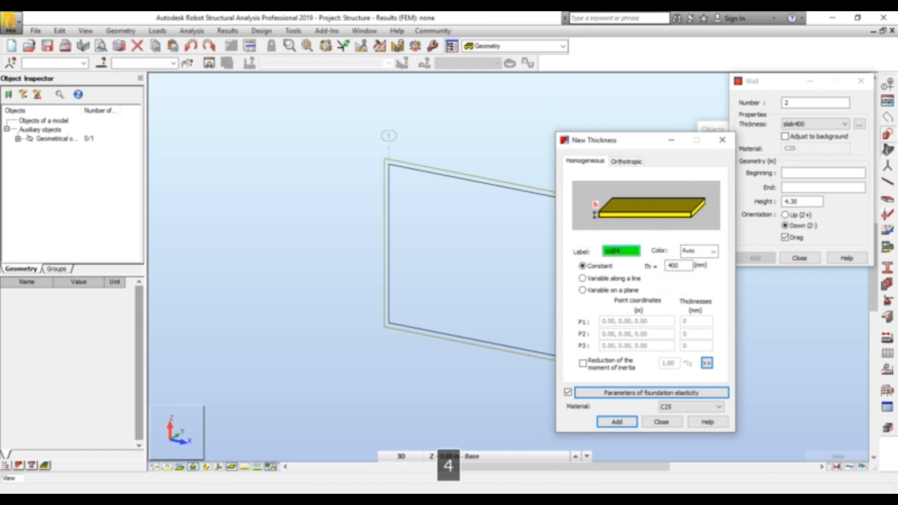
type("00")
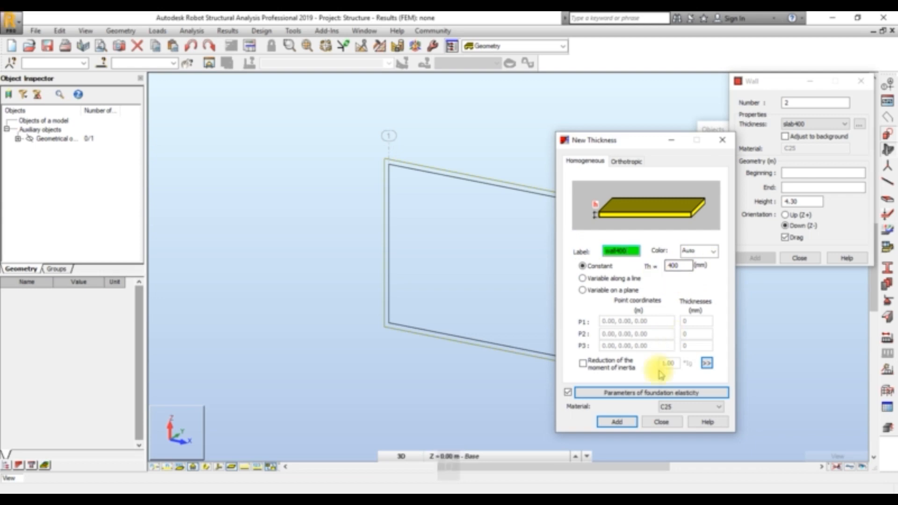
left_click(568, 393)
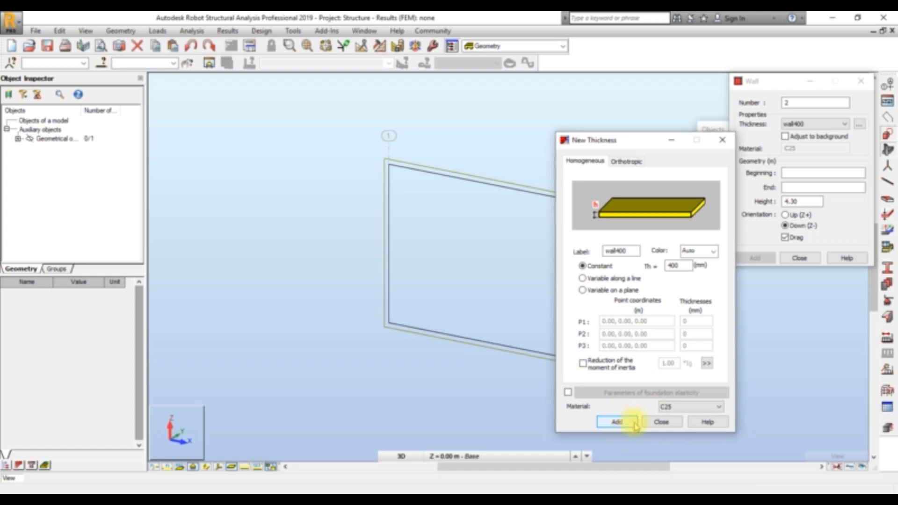
left_click(662, 422)
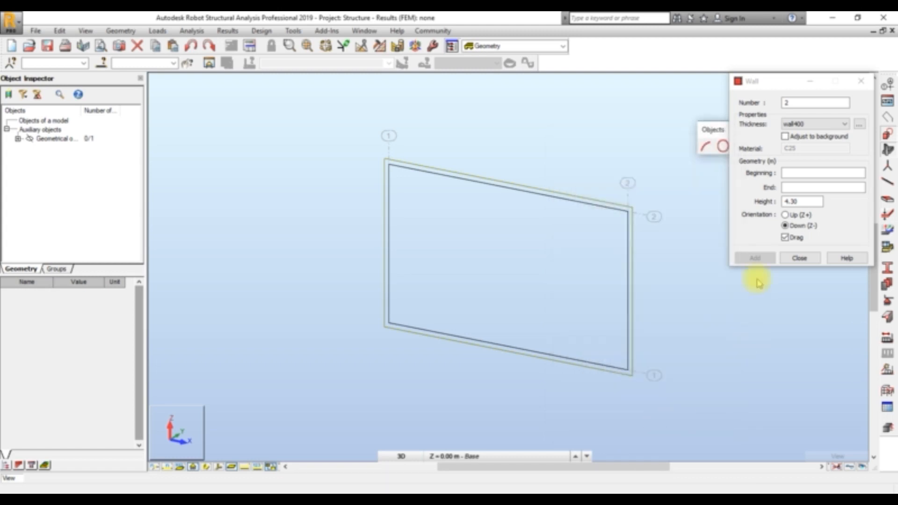
left_click(797, 259)
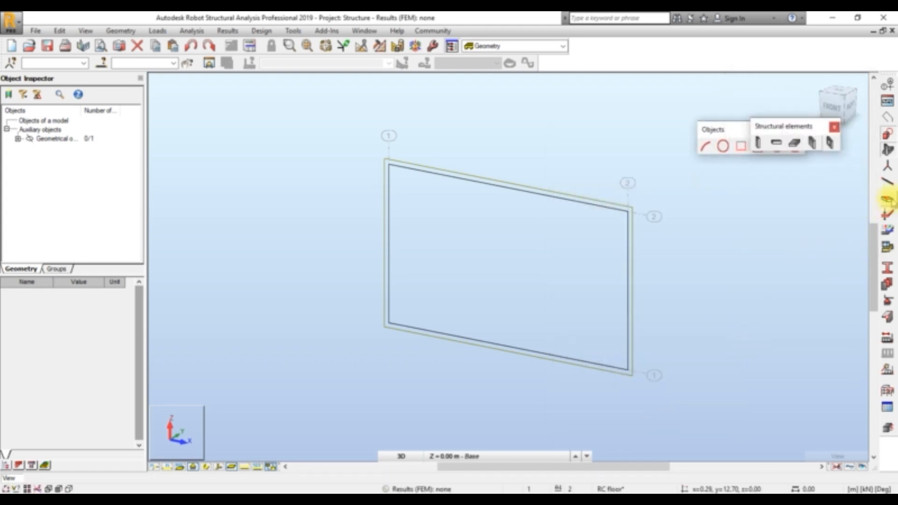
Create a shell panel inside the rectangle with RC shell reinforcement and the wall400 thickness.
left_click(889, 201)
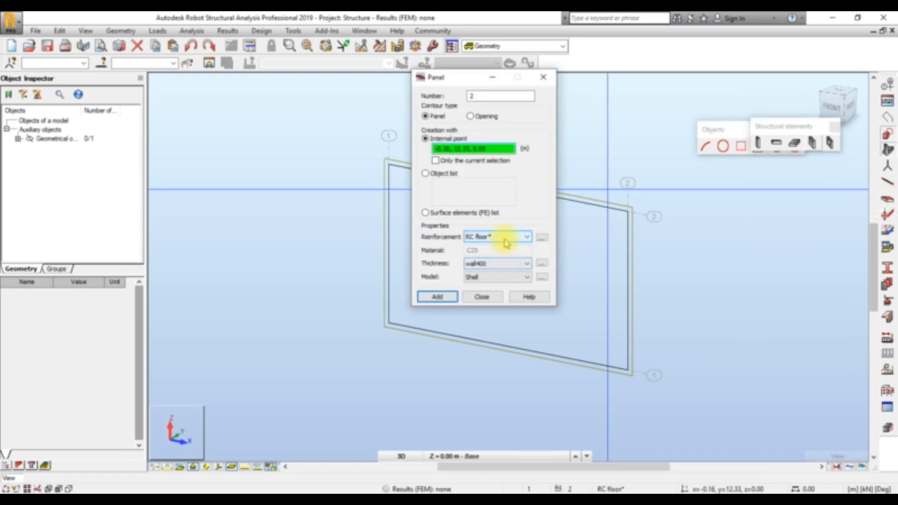
left_click(506, 240)
left_click(496, 268)
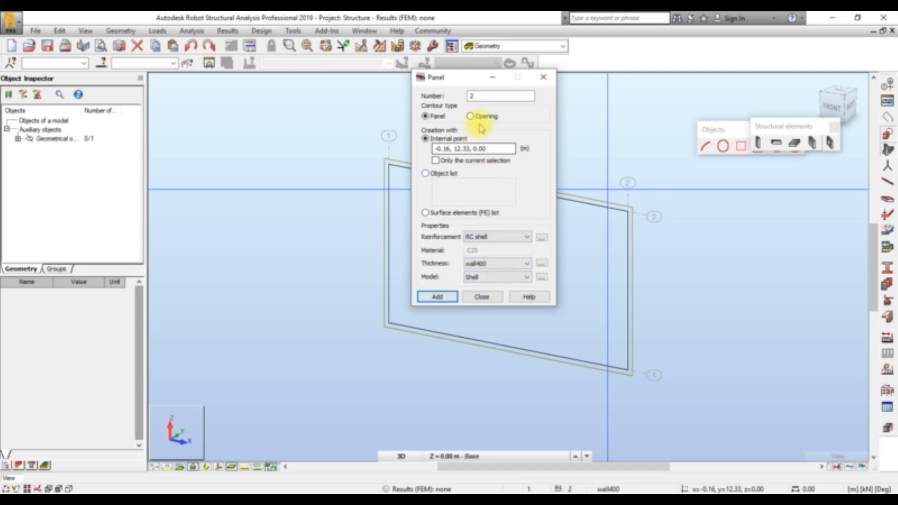
left_click_drag(462, 79, 591, 93)
left_click(586, 164)
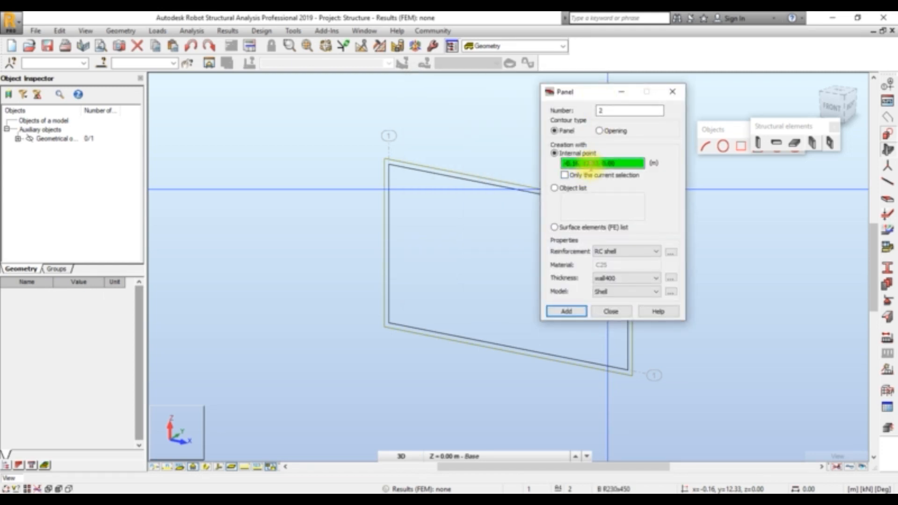
left_click(489, 231)
left_click(611, 311)
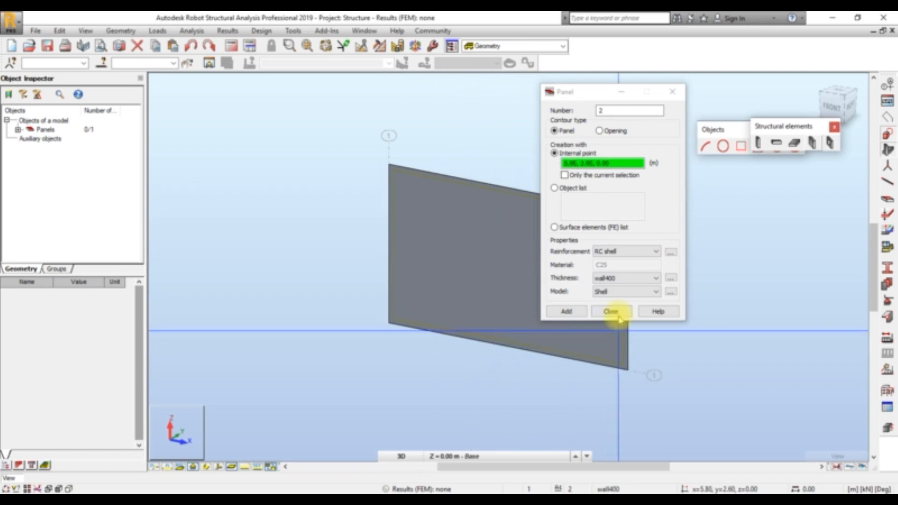
Set the wall panel's meshing method to complex mesh generation (Delaunay) and adjust the Delaunay method parameters in the advanced options.
scroll(674, 324, "down", 3)
scroll(673, 325, "up", 3)
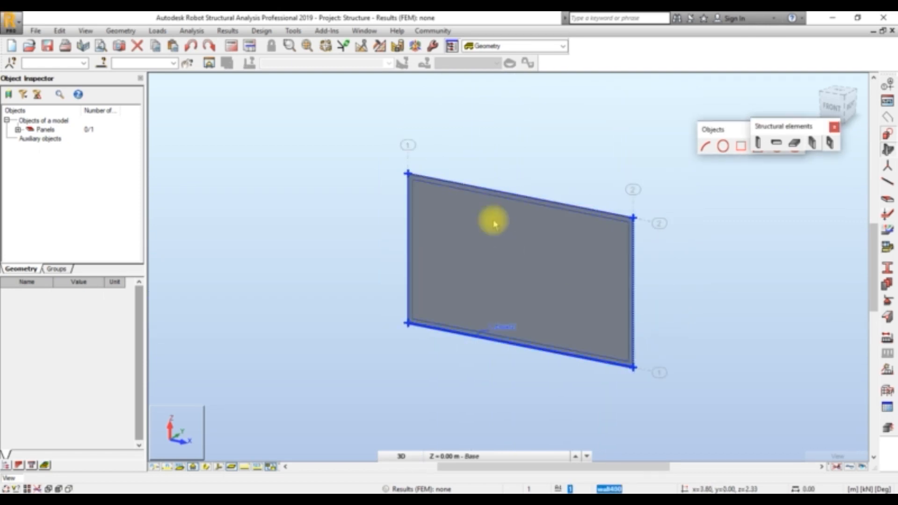
scroll(674, 362, "up", 1)
middle_click_drag(632, 337, 566, 301)
scroll(527, 263, "down", 2)
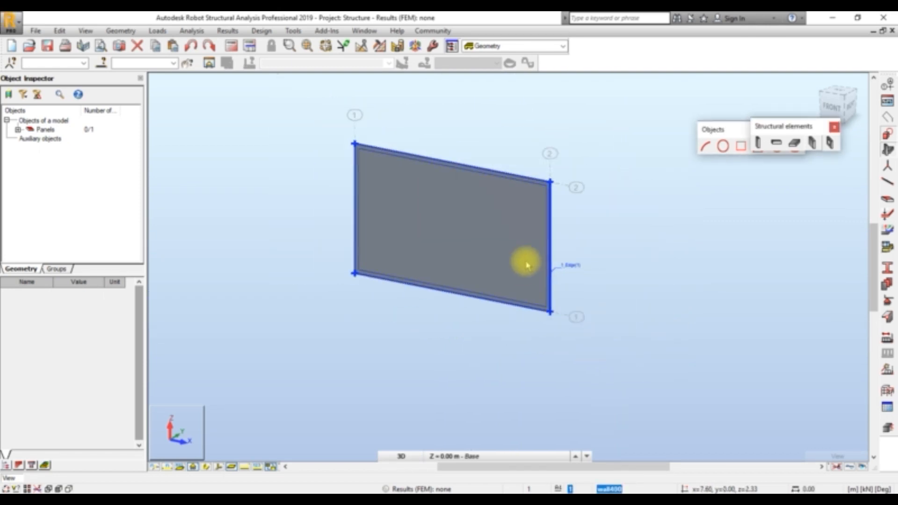
left_click(497, 199)
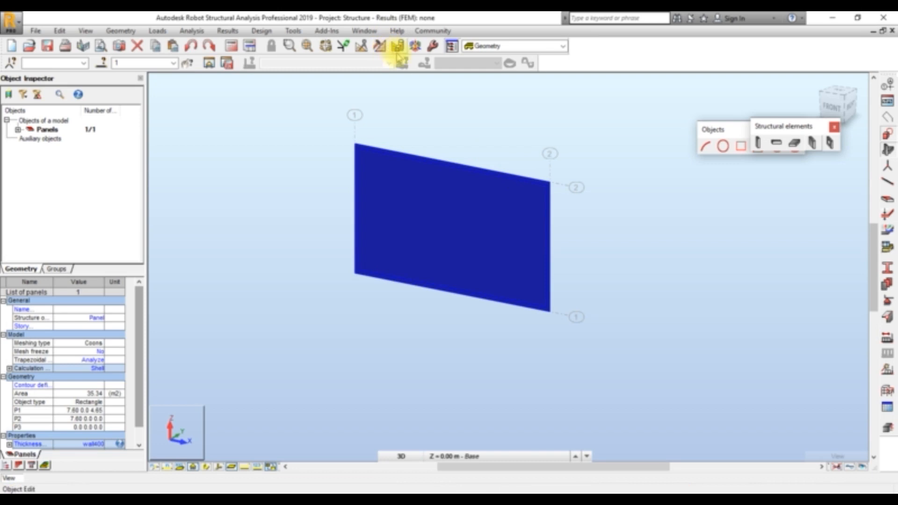
left_click(381, 47)
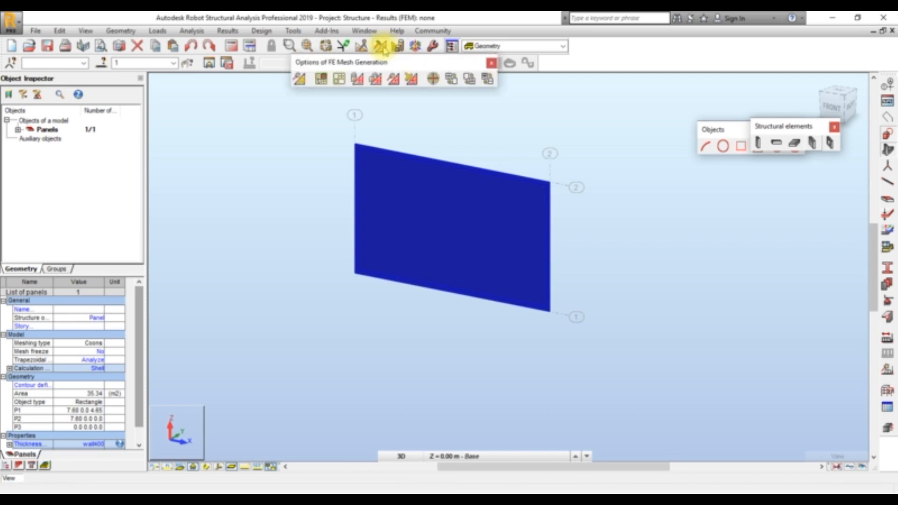
left_click(340, 80)
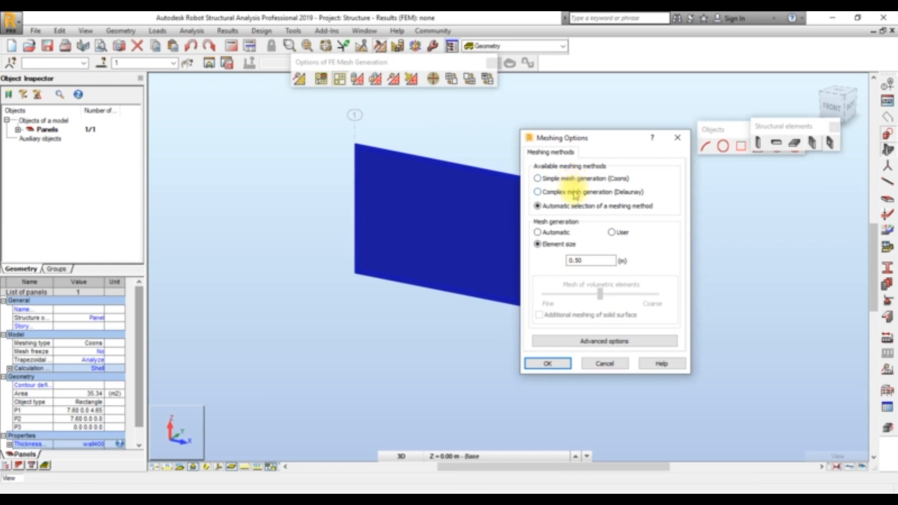
left_click(576, 194)
left_click(594, 341)
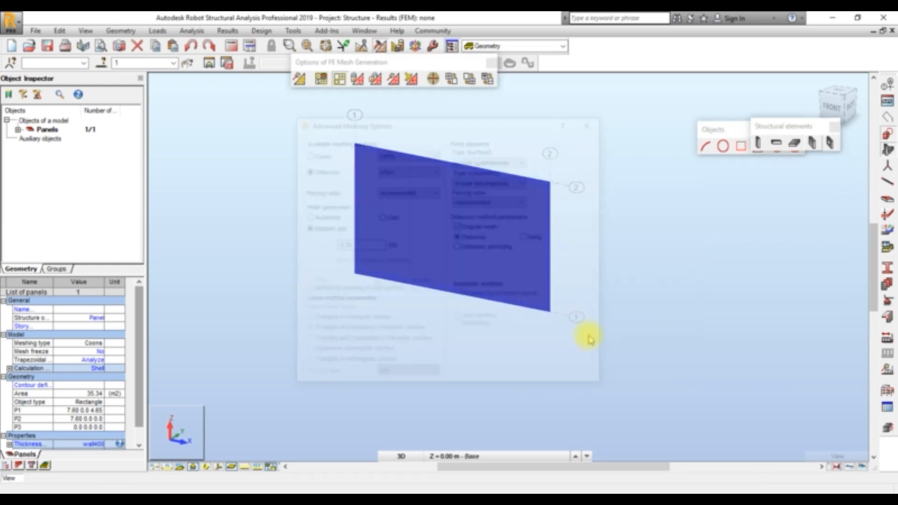
left_click(490, 247)
left_click(471, 379)
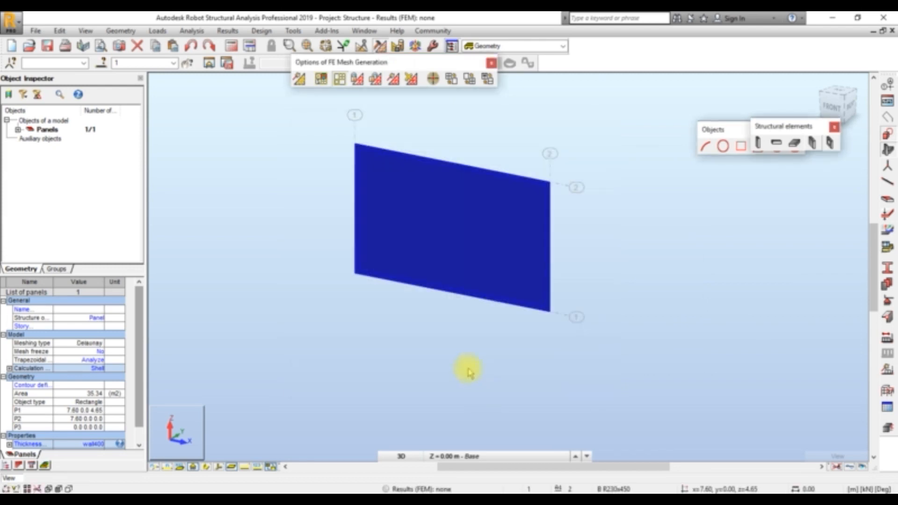
Generate the finite element mesh on the wall panel, dismiss the calculation messages and deselect the panel.
scroll(341, 172, "up", 5)
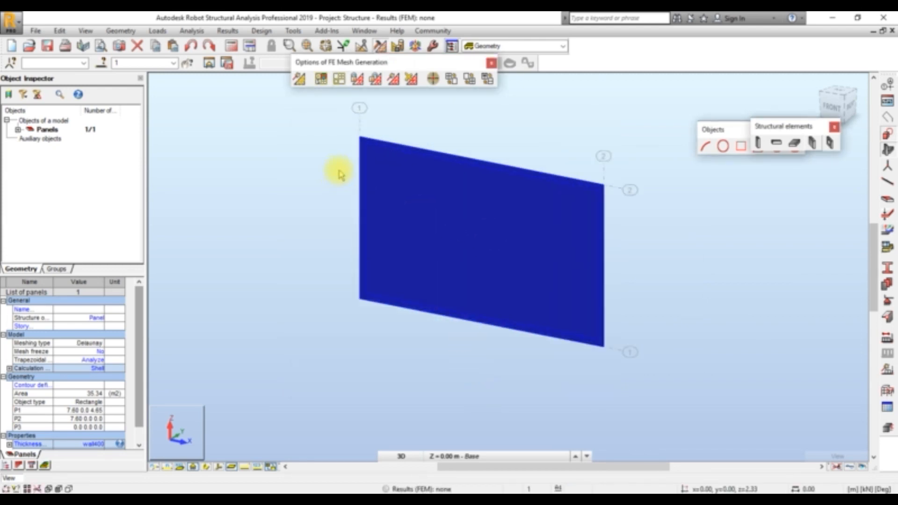
scroll(348, 173, "down", 3)
left_click(303, 82)
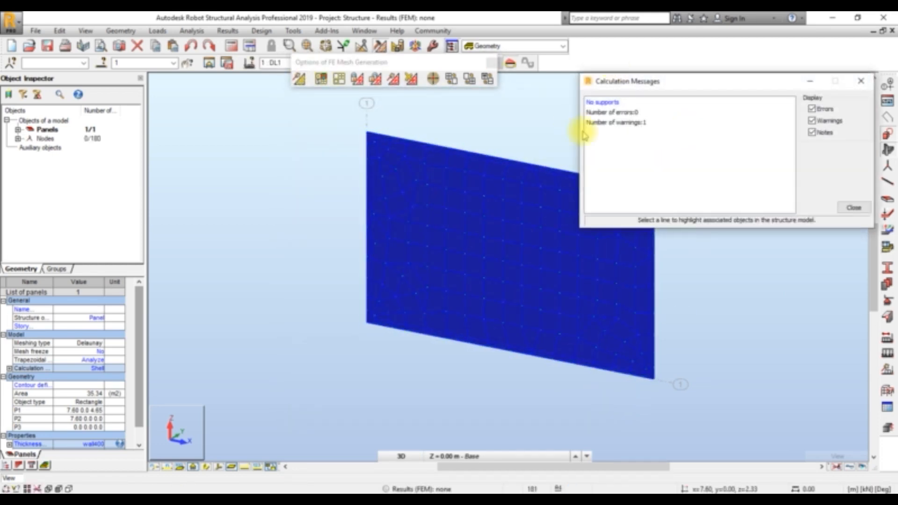
left_click(854, 207)
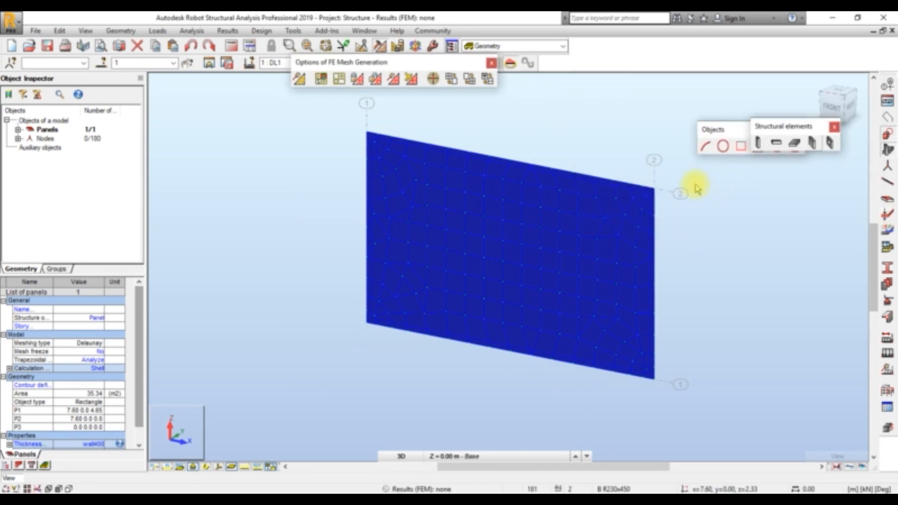
left_click(720, 224)
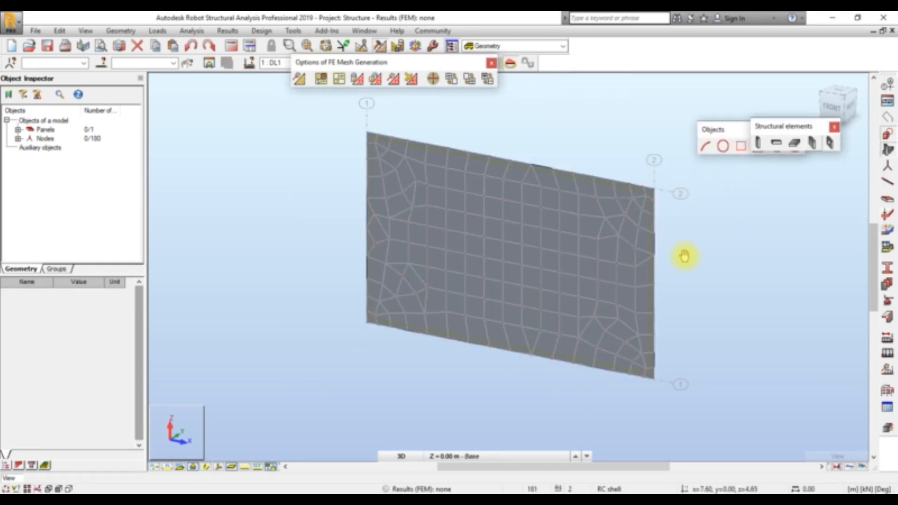
Set Fixed as the nodal support type and switch the wall model to the front view.
left_click(888, 301)
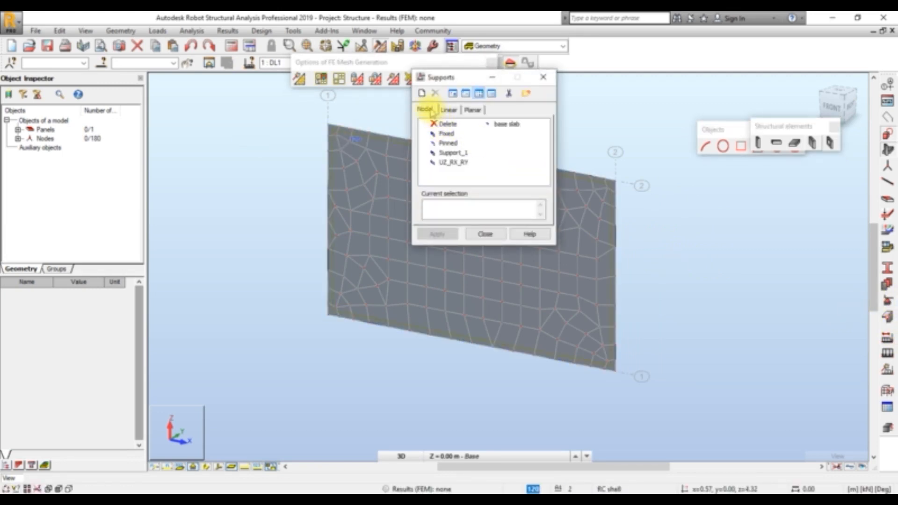
left_click(446, 133)
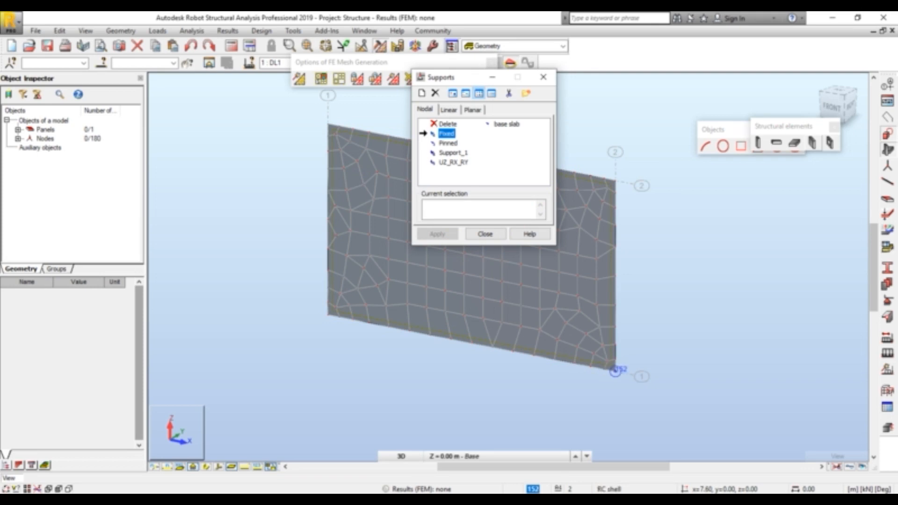
left_click(498, 236)
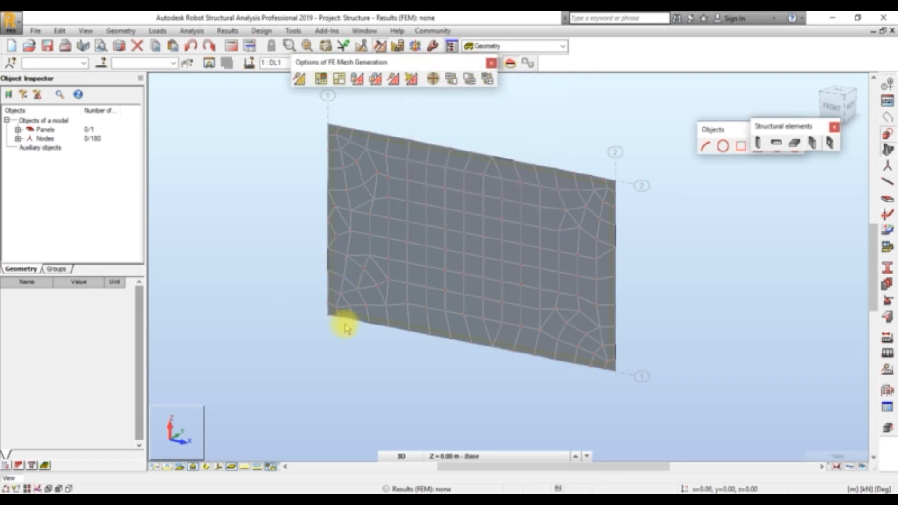
scroll(355, 330, "up", 2)
left_click(834, 110)
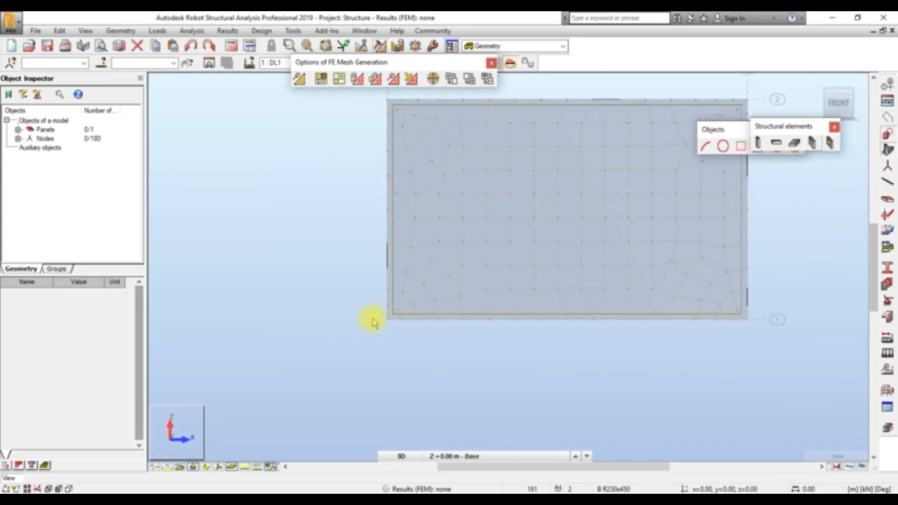
Select all nodes along the wall's bottom edge, copy their node list and apply Fixed nodal supports to them.
left_click_drag(370, 316, 771, 375)
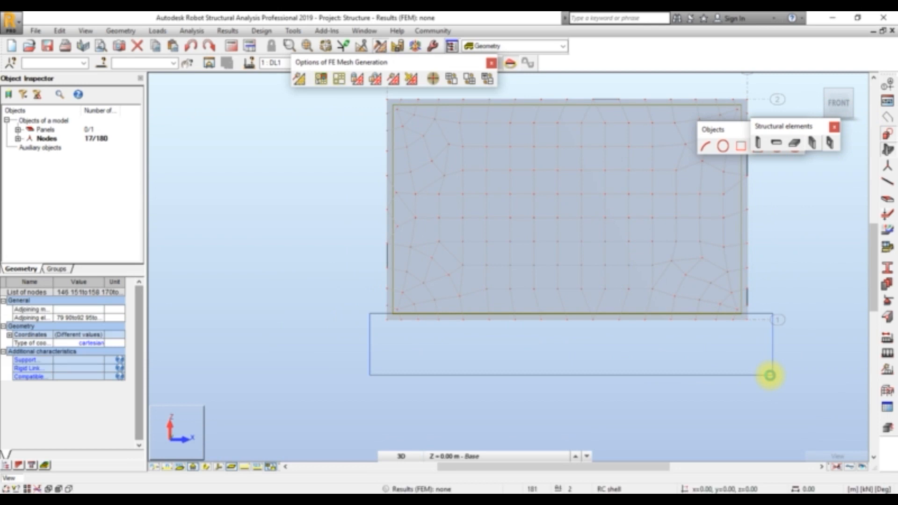
double_click(63, 63)
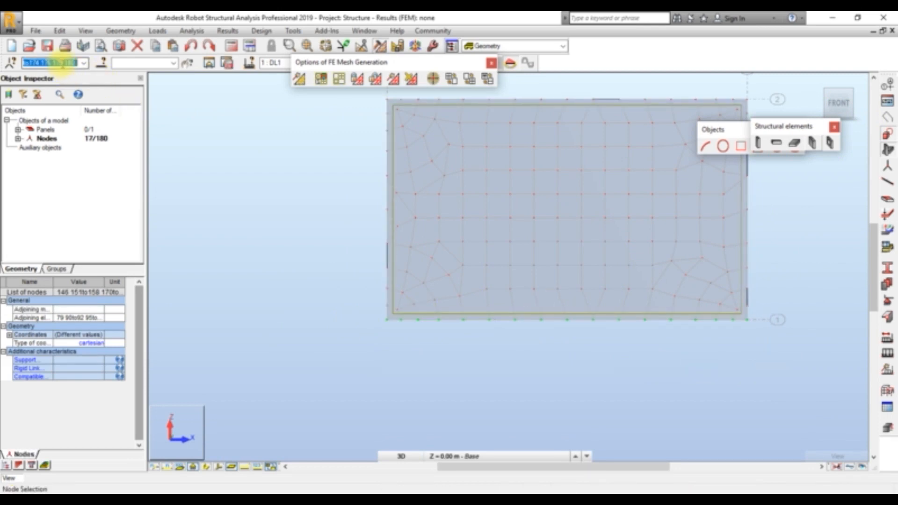
left_click_drag(77, 64, 11, 65)
right_click(55, 64)
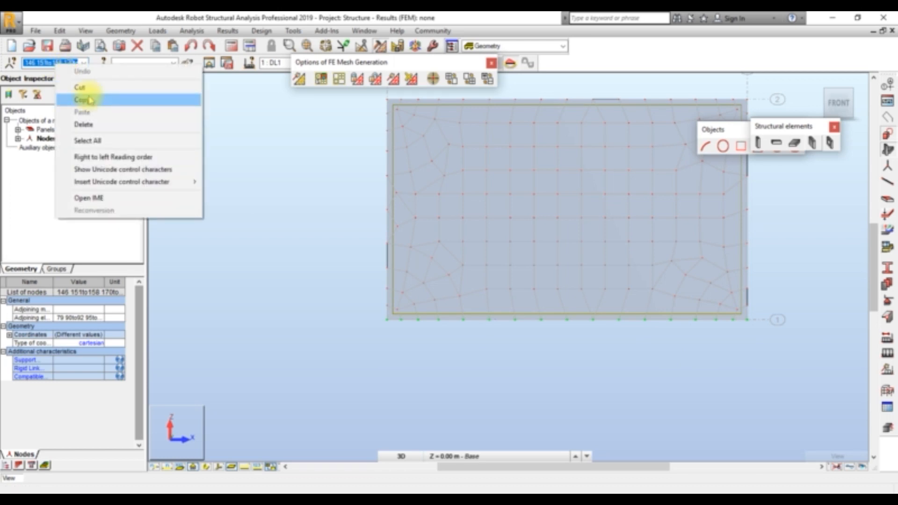
left_click(90, 100)
left_click(886, 301)
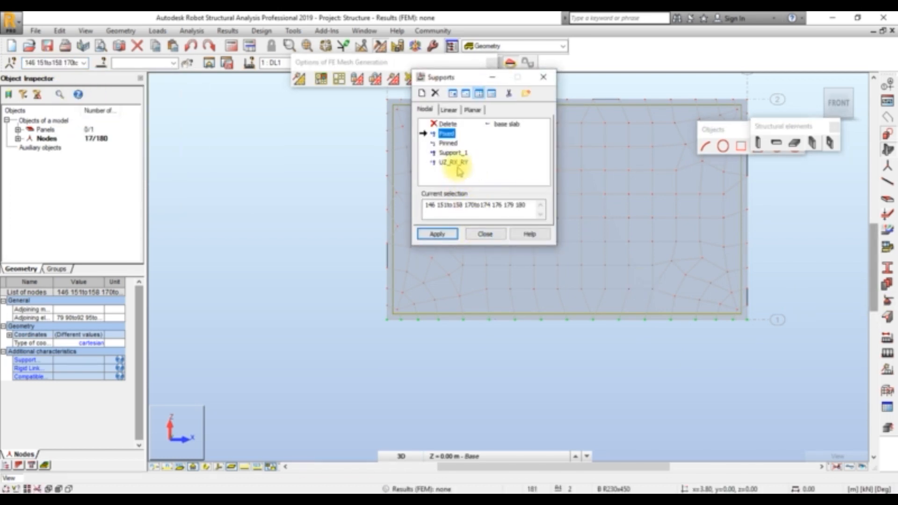
left_click(437, 234)
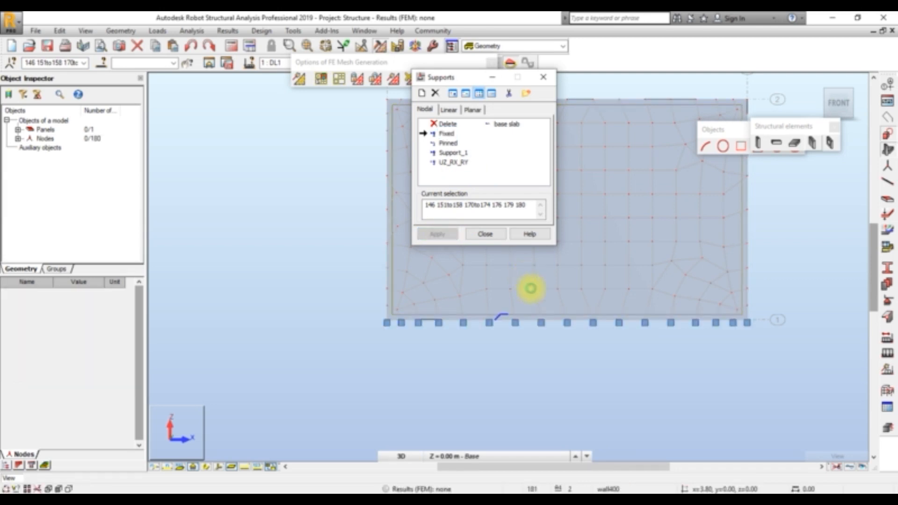
Apply Fixed nodal supports to all nodes along the wall's vertical edge on axis 1.
left_click_drag(453, 80, 647, 351)
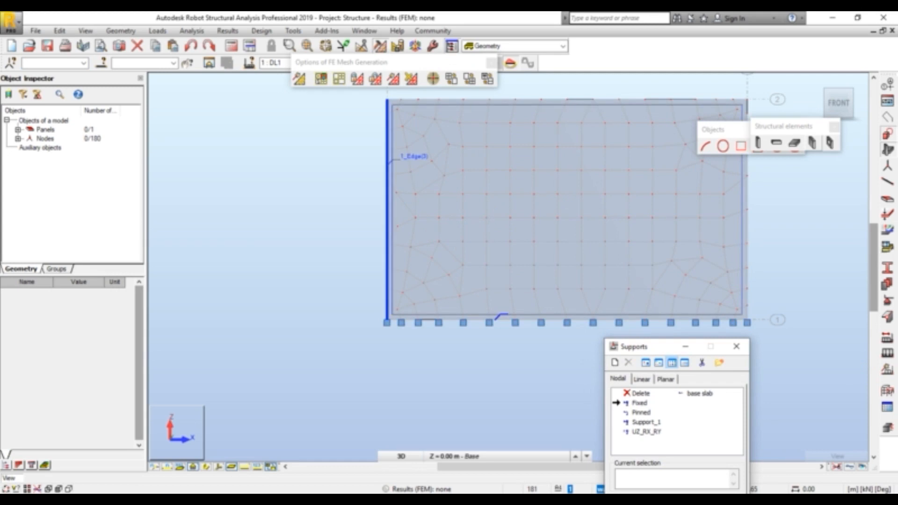
left_click(387, 149)
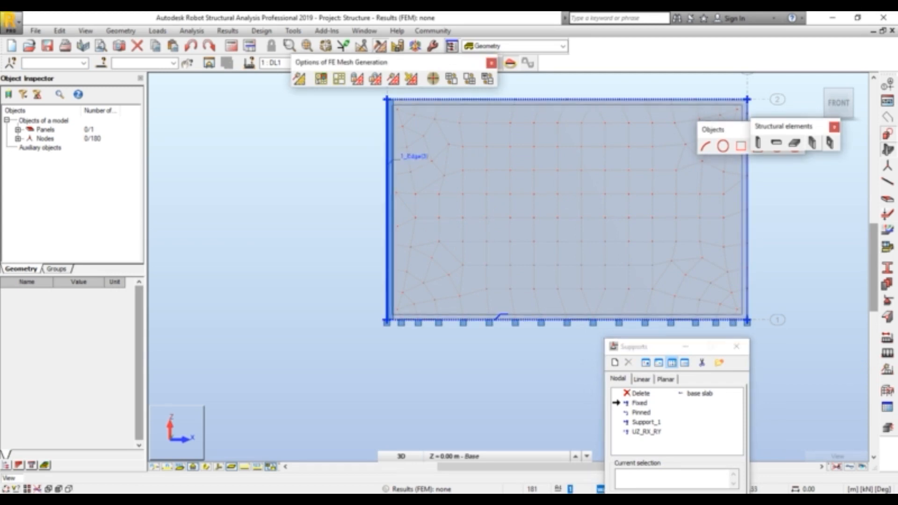
key("ctrl+z")
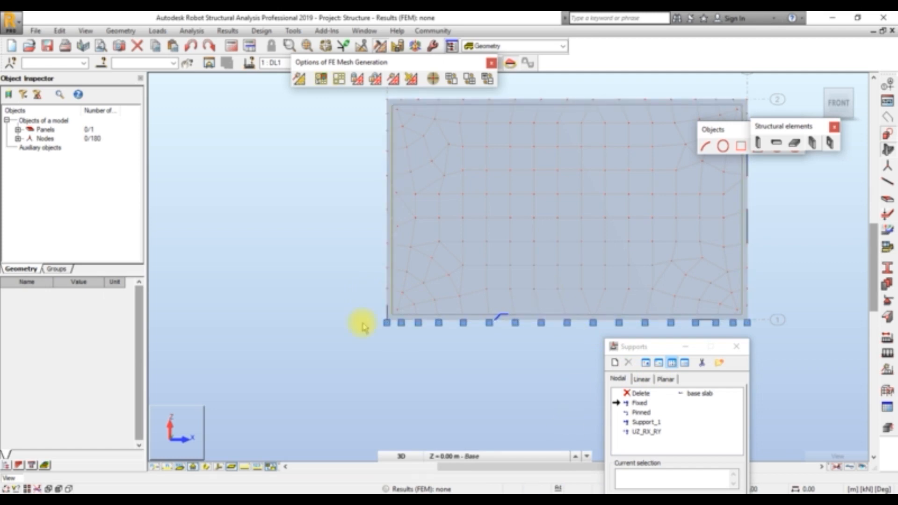
middle_click_drag(368, 176, 370, 202)
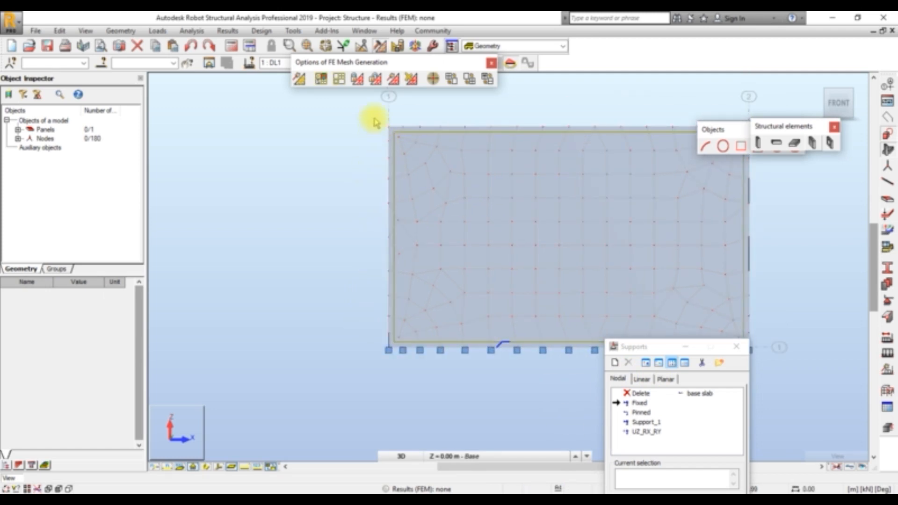
left_click_drag(388, 162, 395, 358)
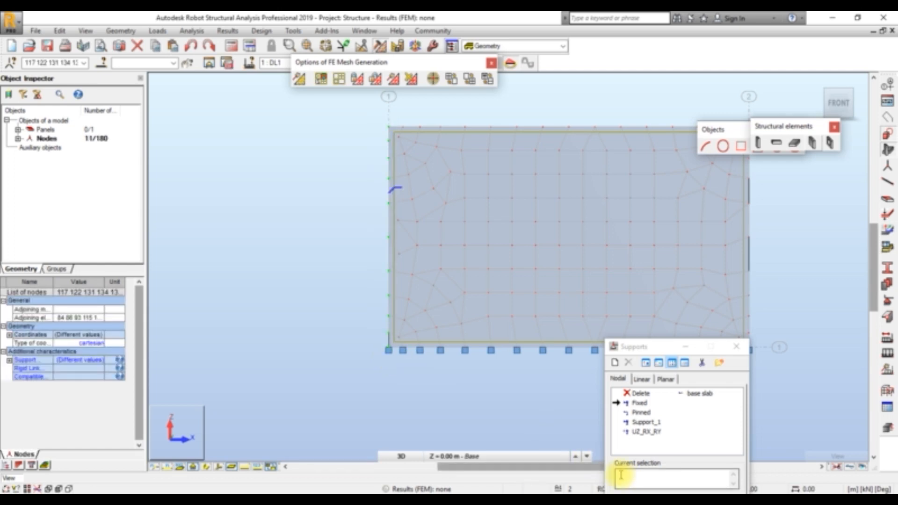
left_click(679, 477)
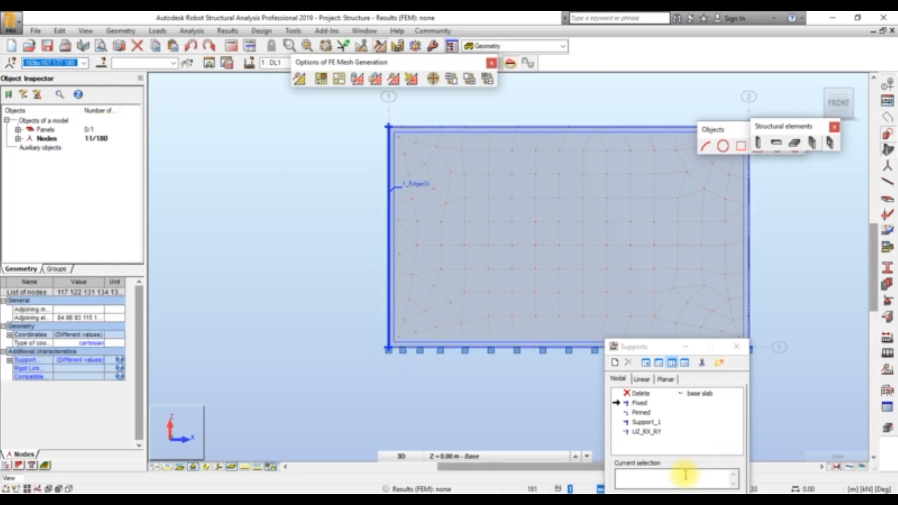
left_click_drag(646, 347, 657, 227)
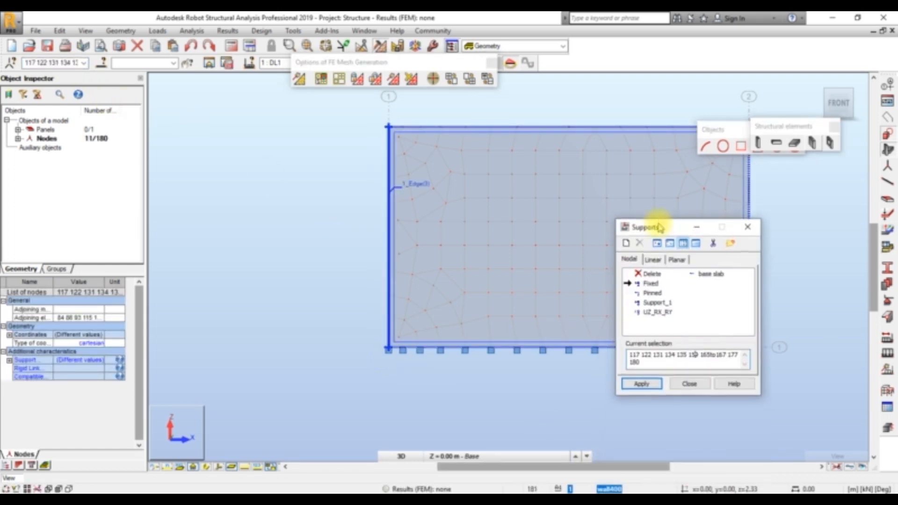
left_click(642, 385)
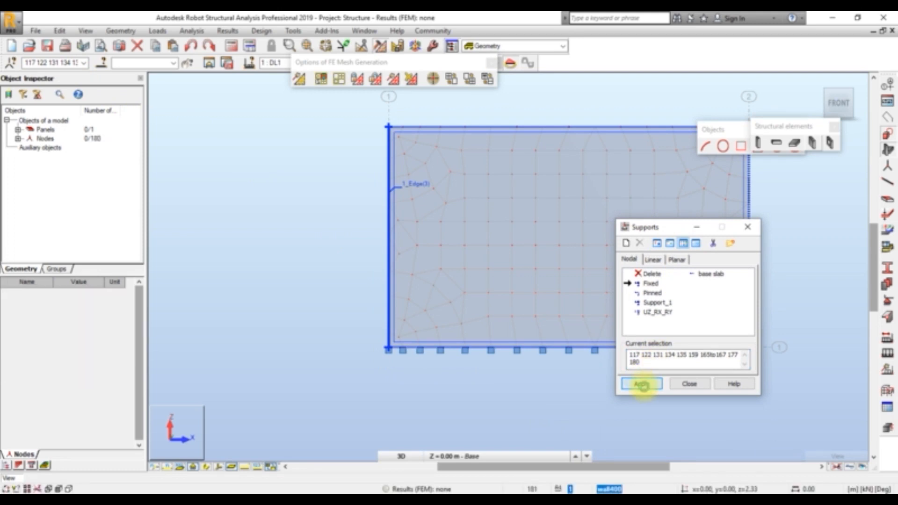
left_click_drag(696, 234, 281, 205)
left_click(187, 63)
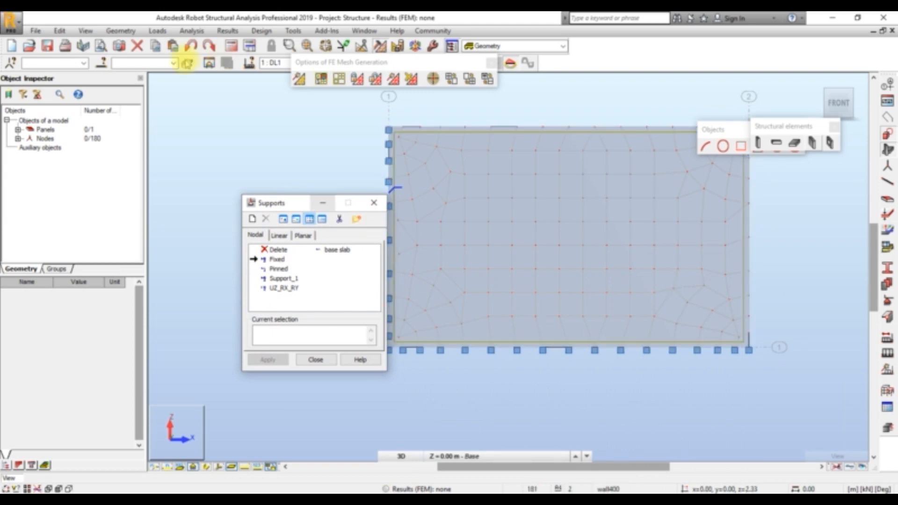
left_click(50, 63)
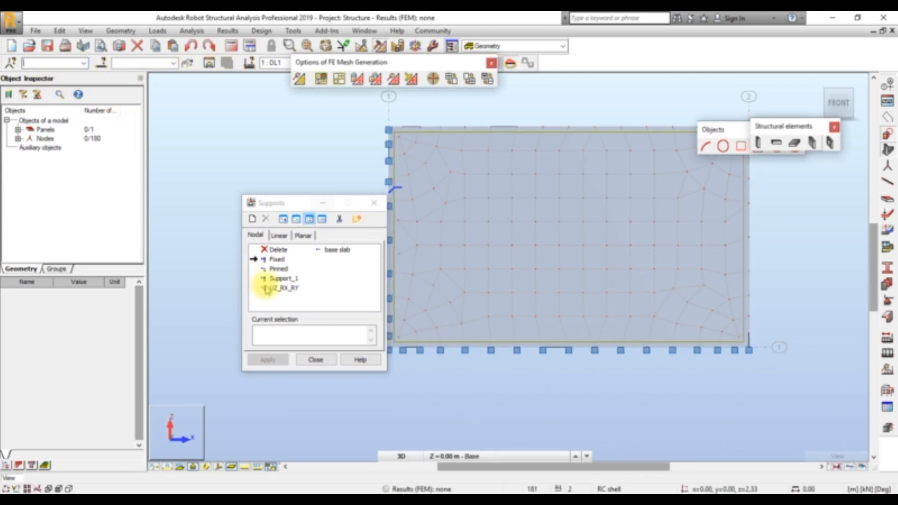
left_click(287, 257)
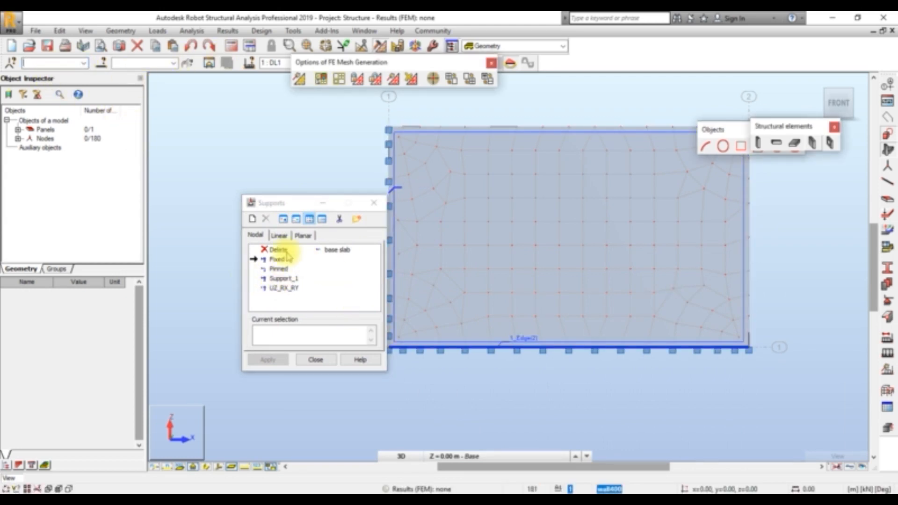
left_click(281, 241)
left_click(273, 261)
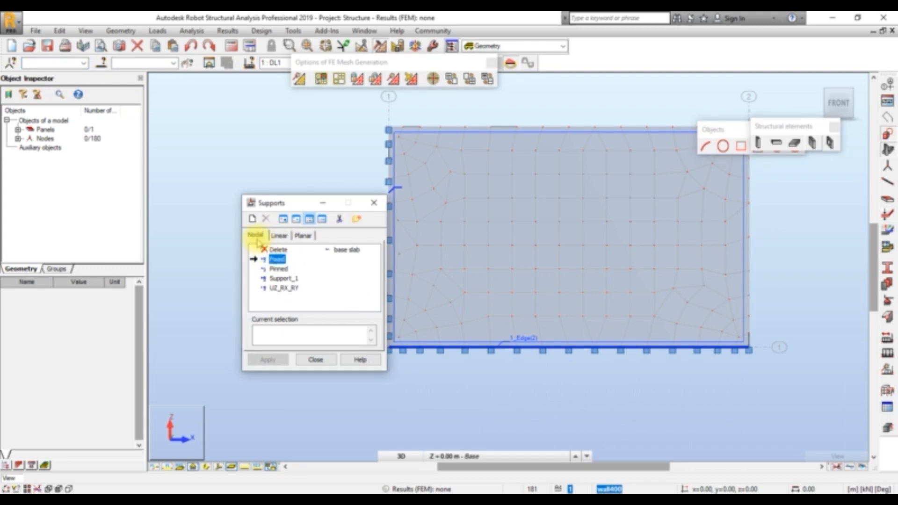
left_click(310, 327)
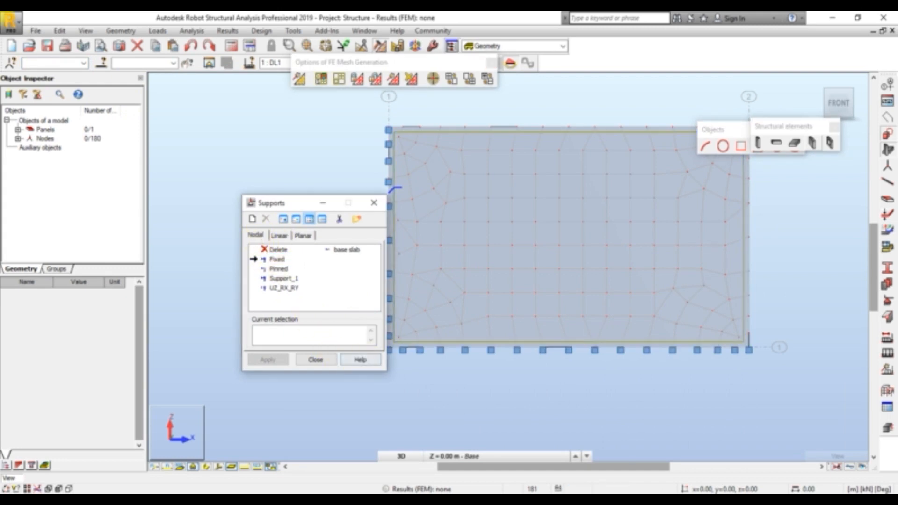
left_click(317, 361)
Apply Fixed nodal supports to all nodes along the wall's vertical edge on axis 2.
middle_click_drag(778, 281, 682, 231)
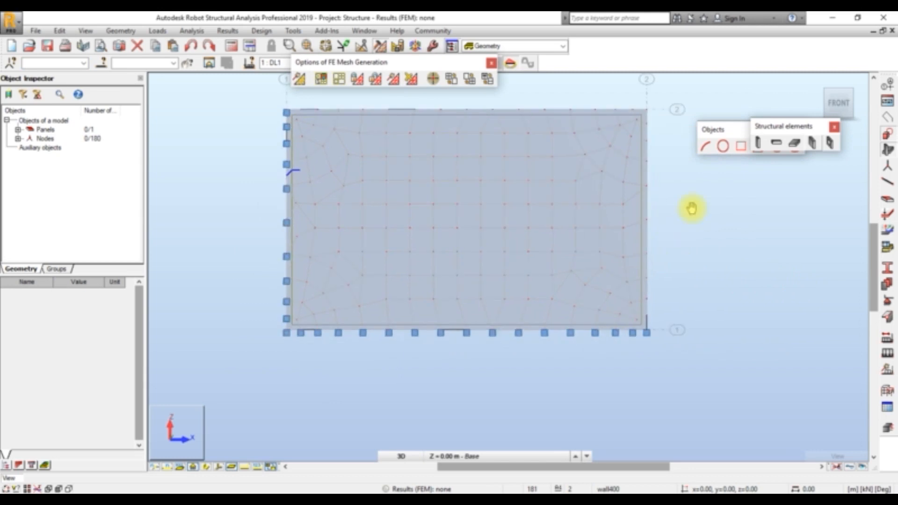
left_click_drag(642, 93, 698, 333)
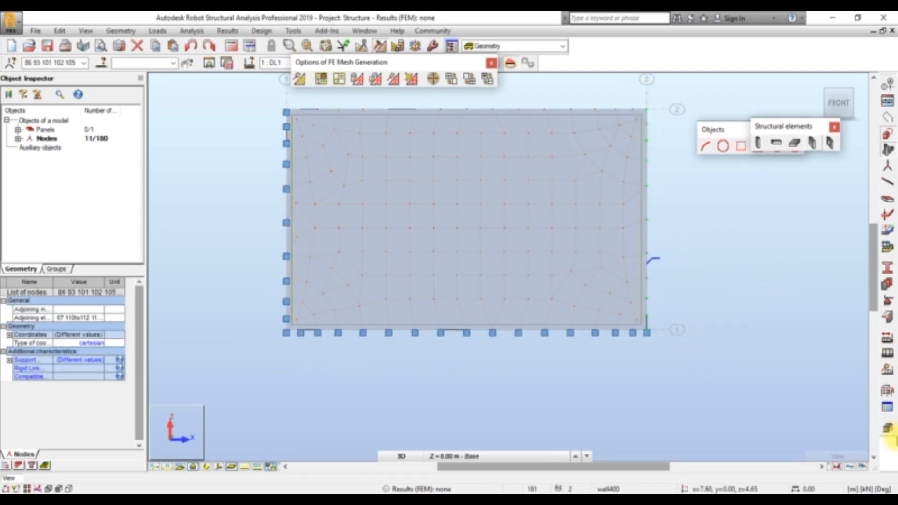
left_click(888, 301)
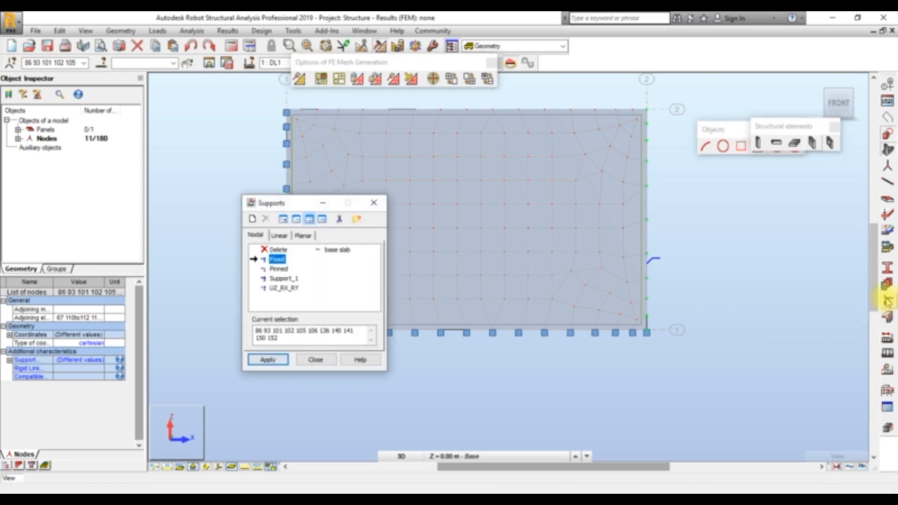
left_click(265, 360)
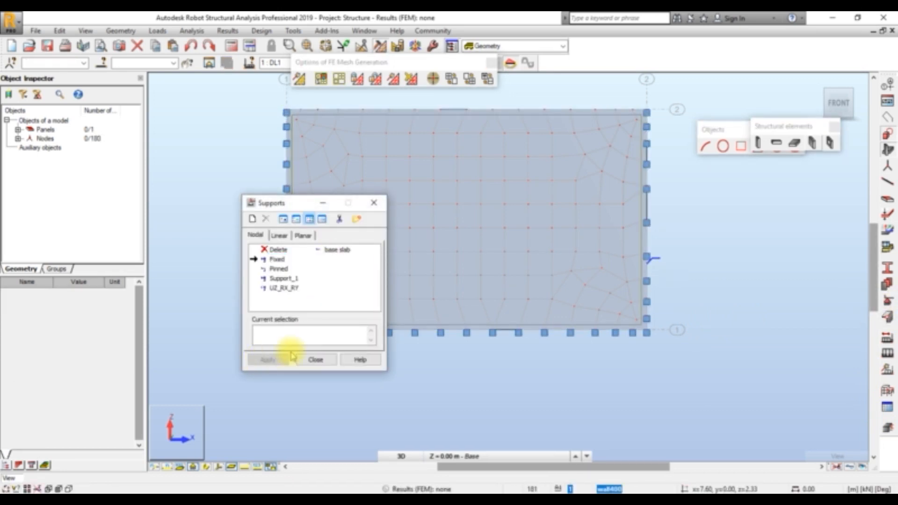
Apply Pinned nodal supports to all nodes along the wall's top edge and close the supports definition.
left_click(279, 269)
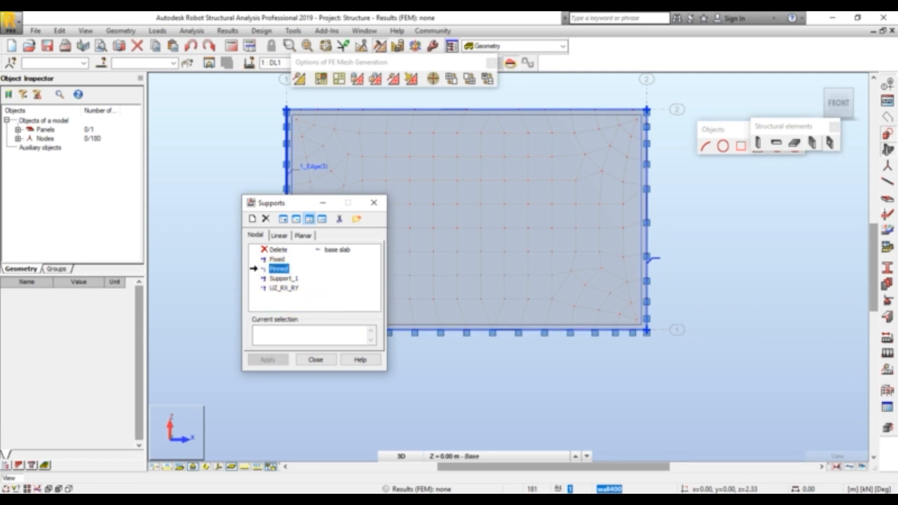
left_click_drag(272, 206, 294, 285)
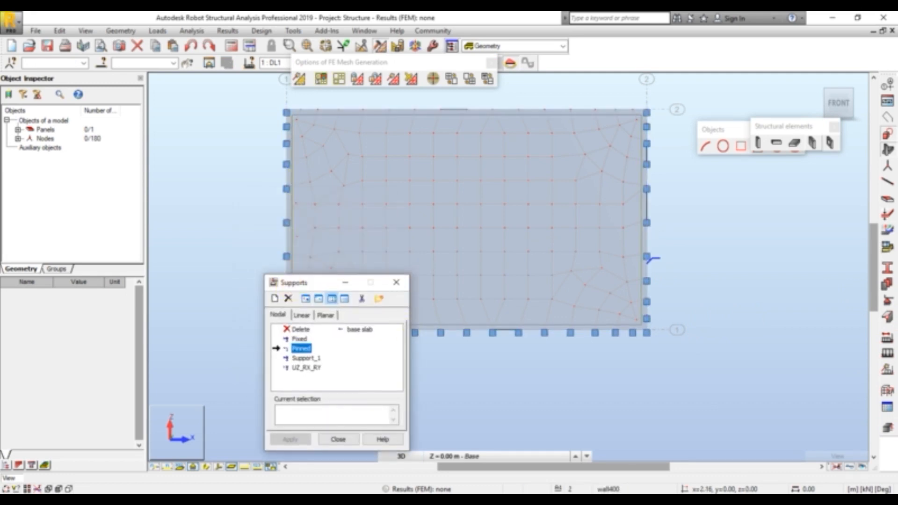
left_click(283, 416)
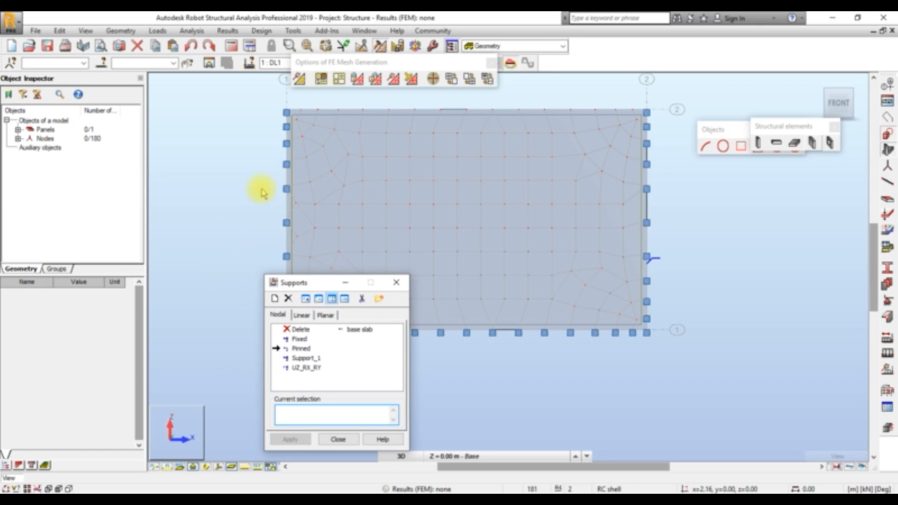
left_click_drag(272, 106, 661, 116)
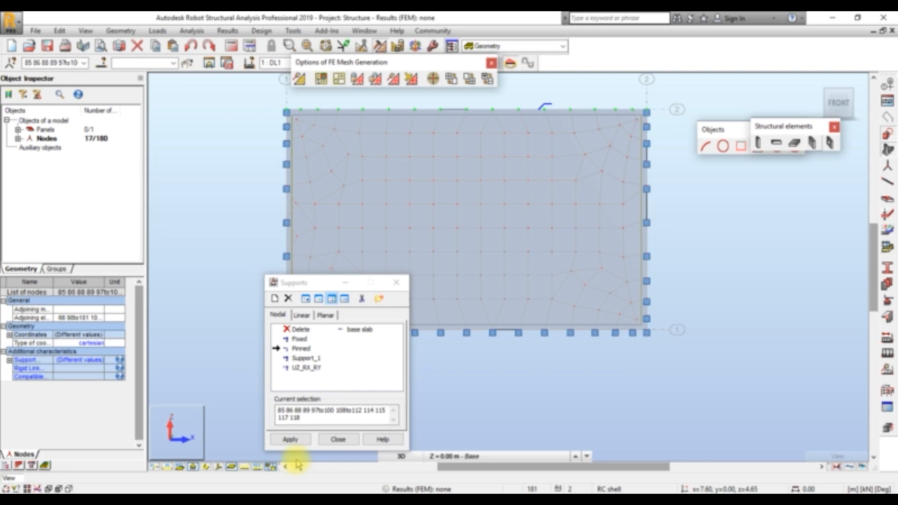
left_click(295, 440)
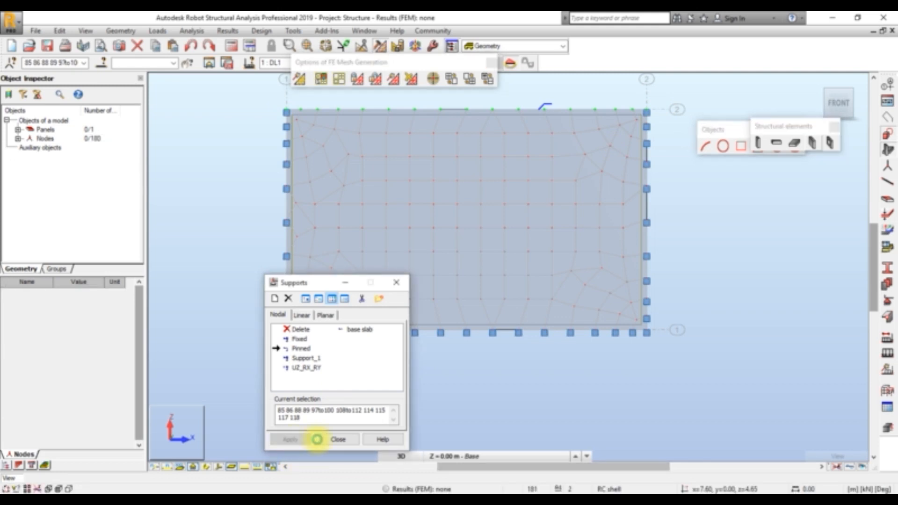
left_click(351, 442)
Add the load case DL2 with dead nature to the defined load cases.
left_click_drag(821, 83, 538, 346)
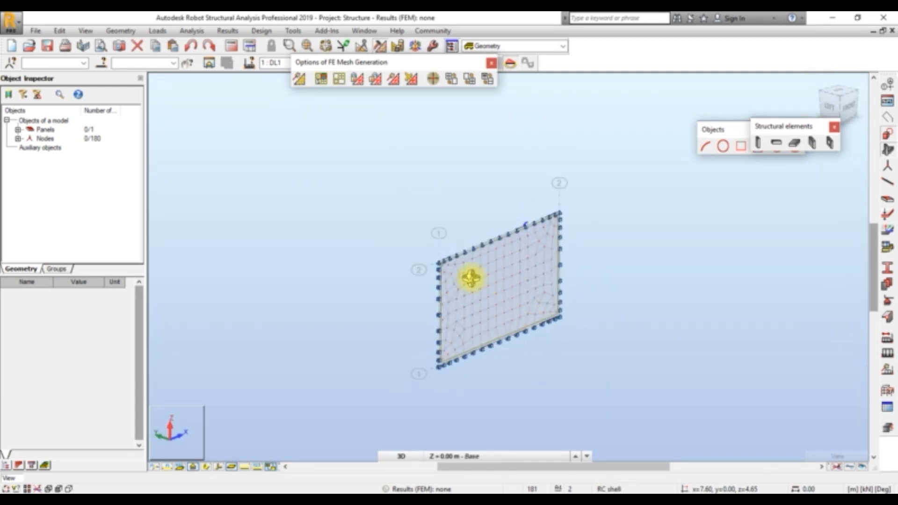
scroll(472, 278, "up", 2)
scroll(485, 300, "down", 3)
scroll(513, 296, "up", 6)
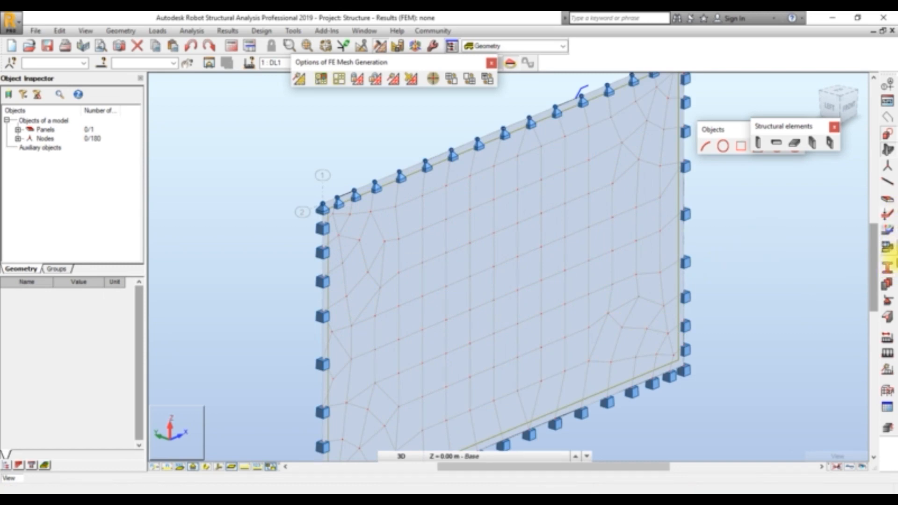
left_click(888, 337)
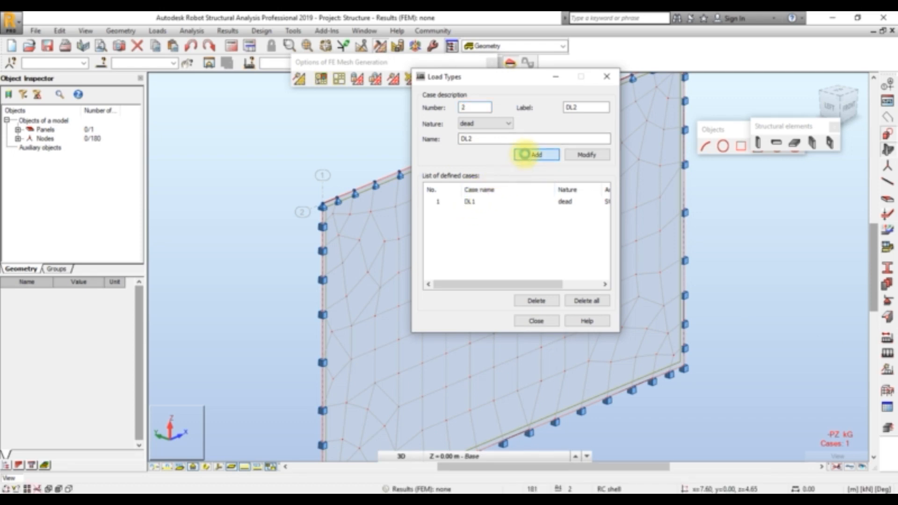
left_click(524, 154)
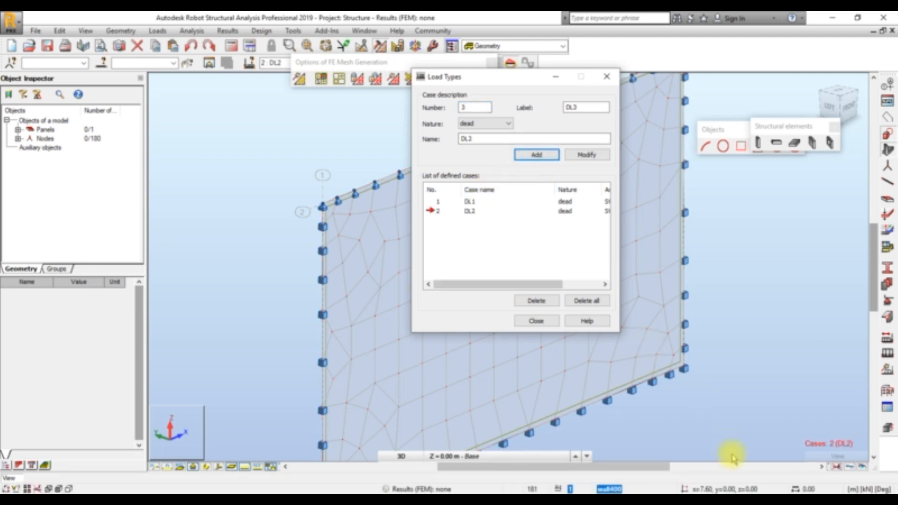
Rename the defined load case DL2 as surcharge, keeping its dead nature.
left_click(840, 489)
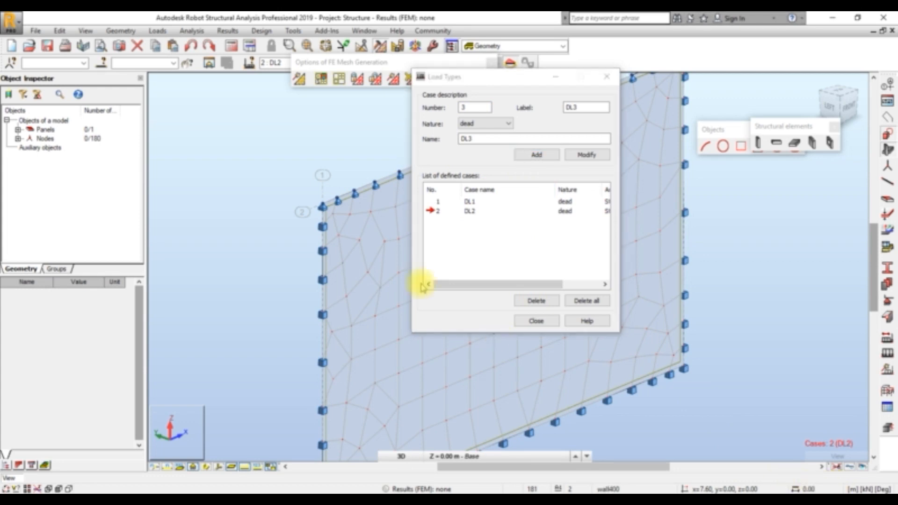
left_click(470, 211)
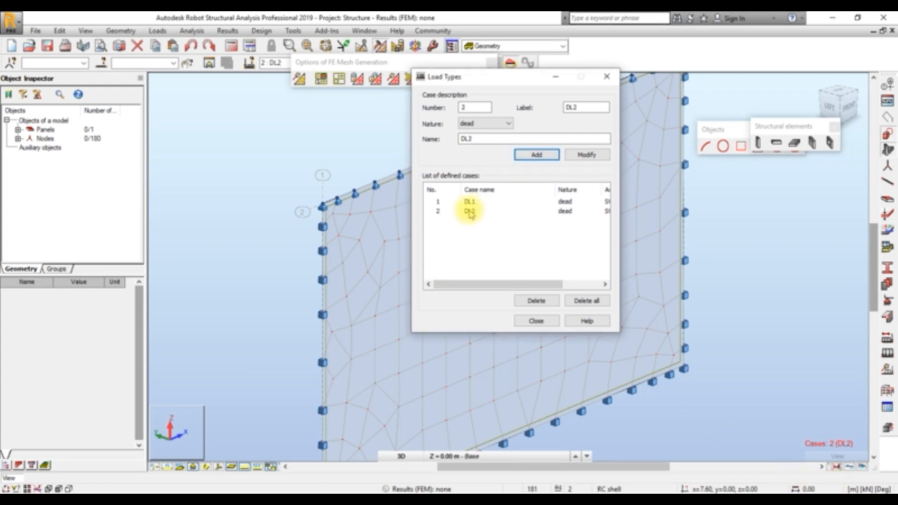
double_click(459, 139)
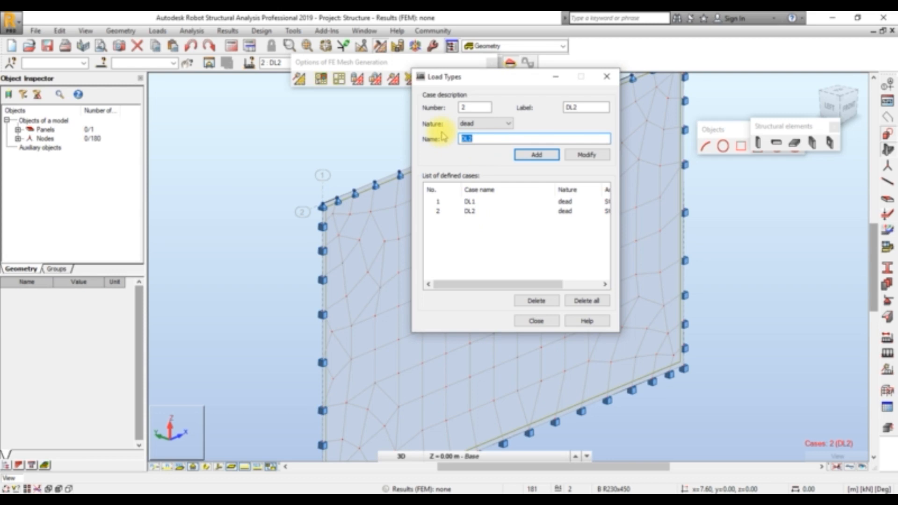
type("surch")
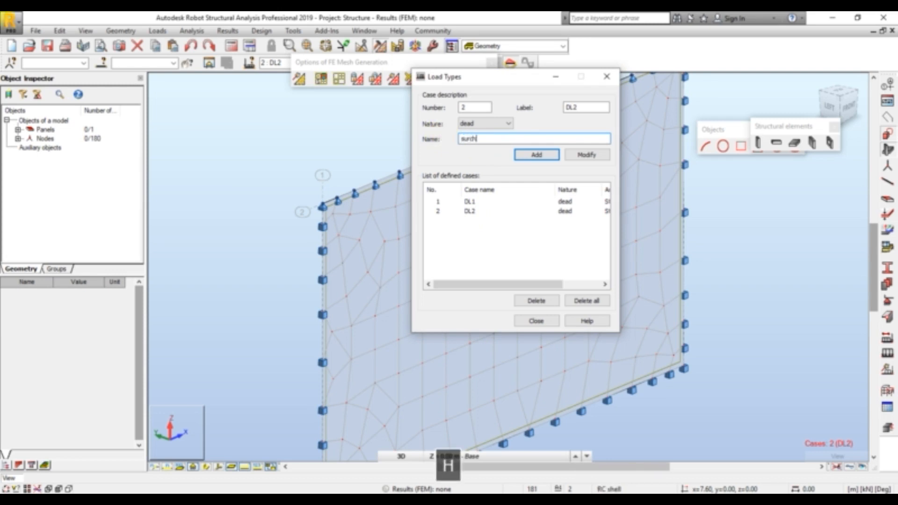
type("arg")
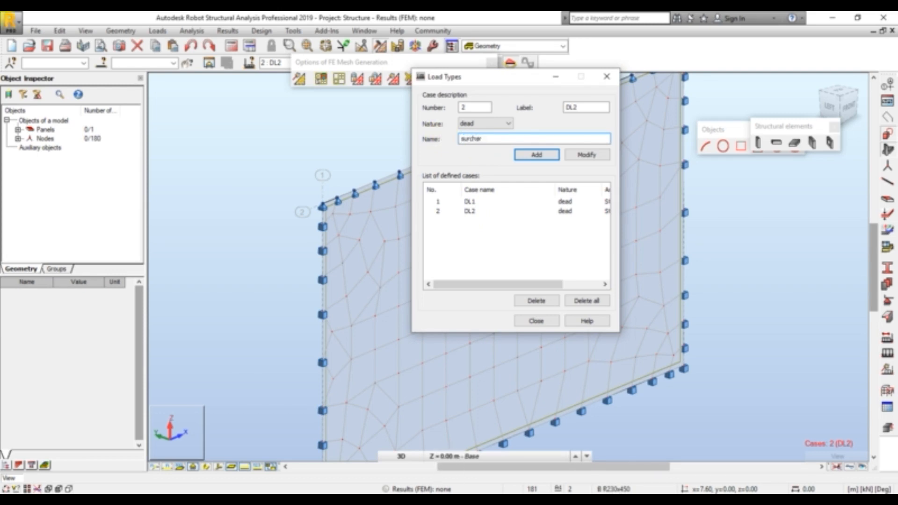
type("e")
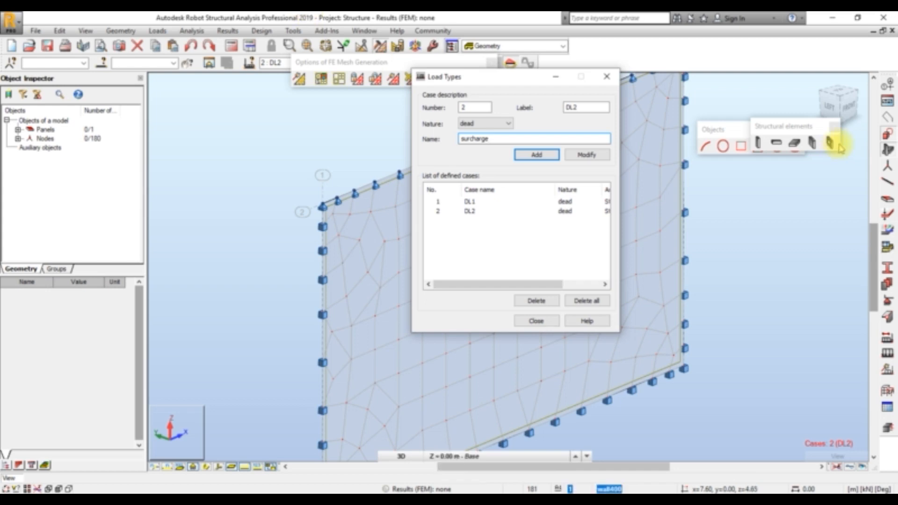
left_click(586, 155)
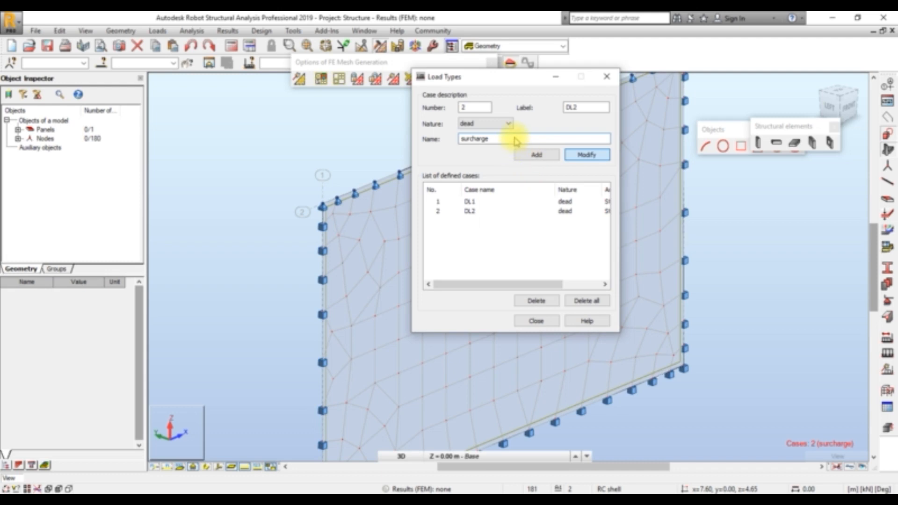
left_click(520, 153)
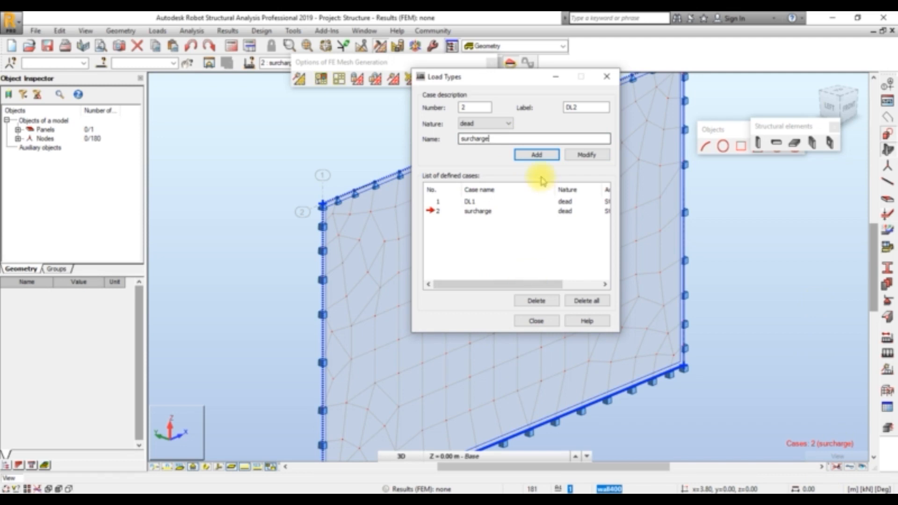
left_click(544, 155)
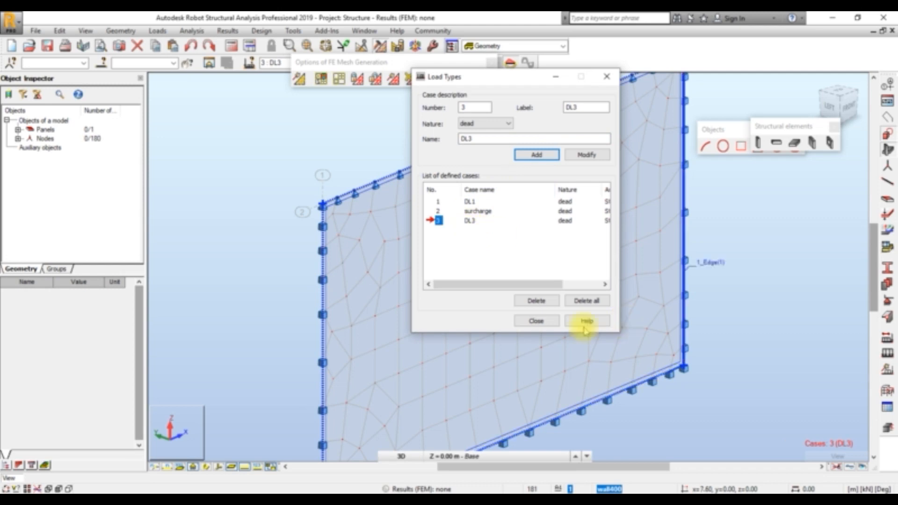
left_click(537, 301)
left_click_drag(484, 139, 437, 140)
left_click(484, 123)
left_click(483, 133)
left_click(475, 217)
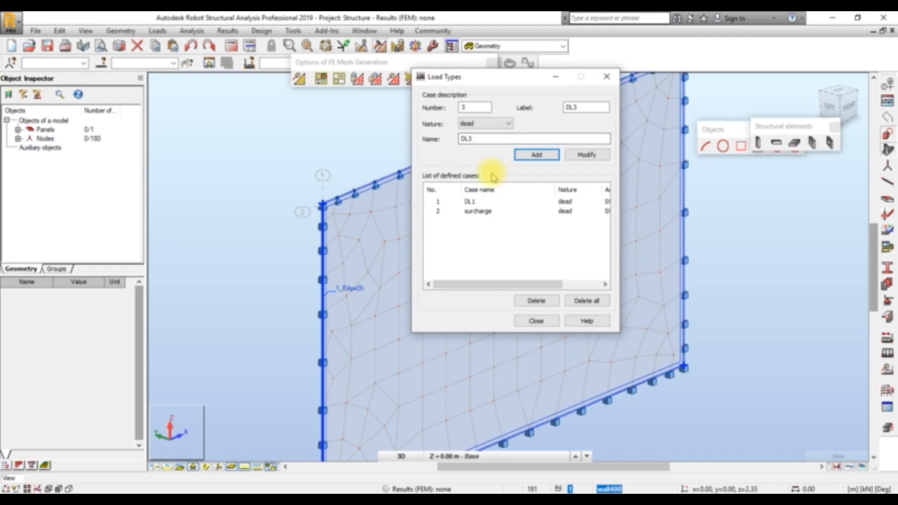
Add load case 3 named submerged earth with dead nature to the defined cases.
left_click_drag(497, 142, 433, 139)
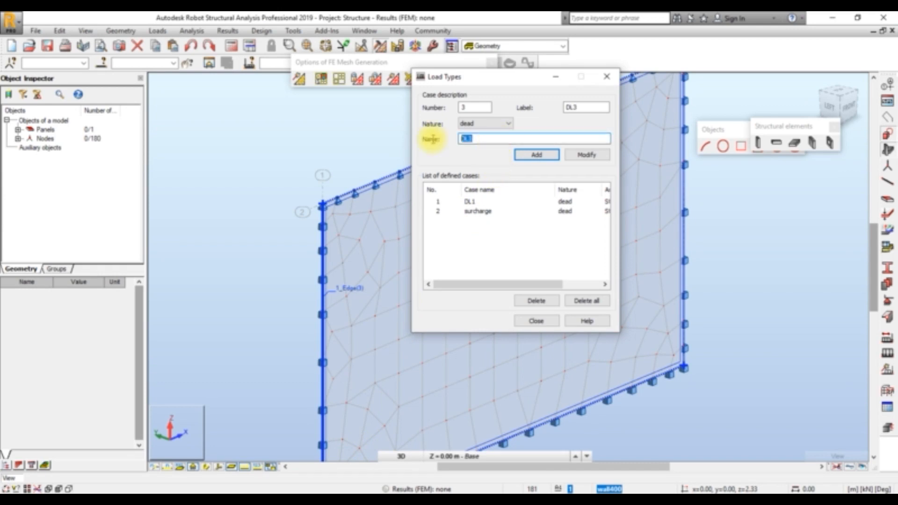
type("submr")
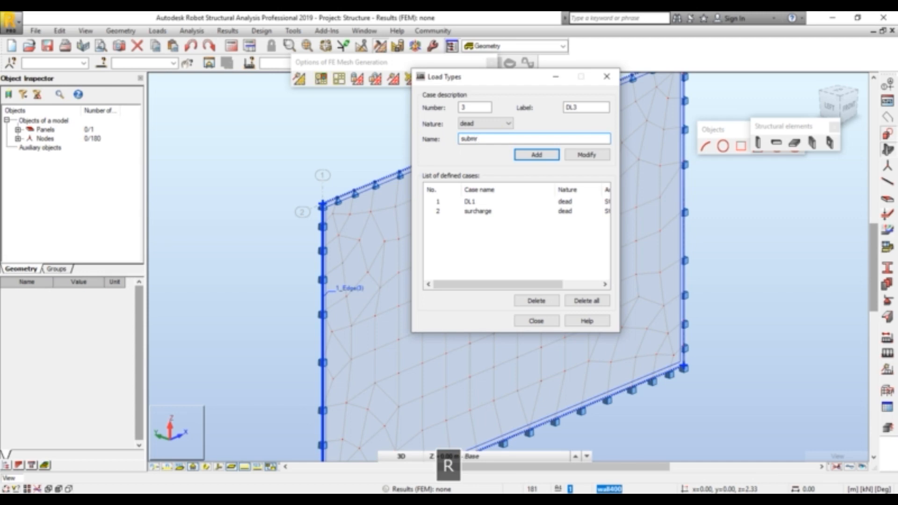
key("BackSpace")
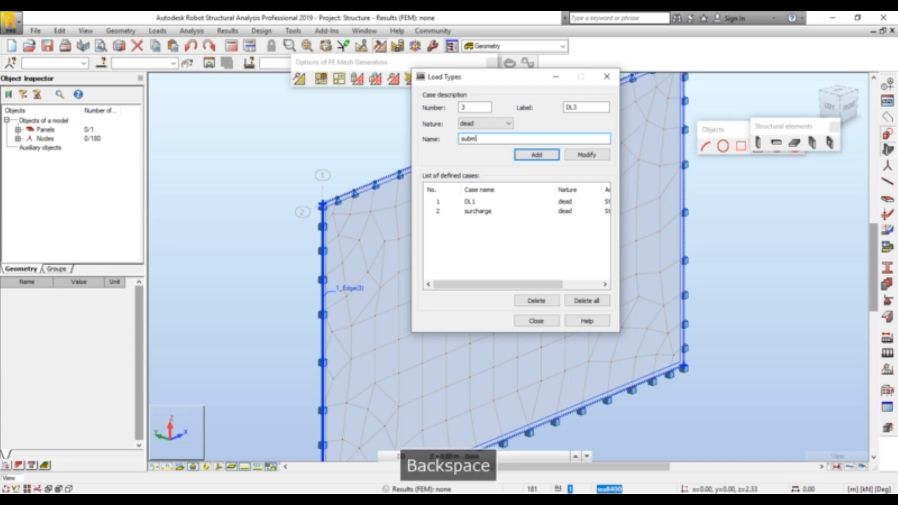
type("erged earth")
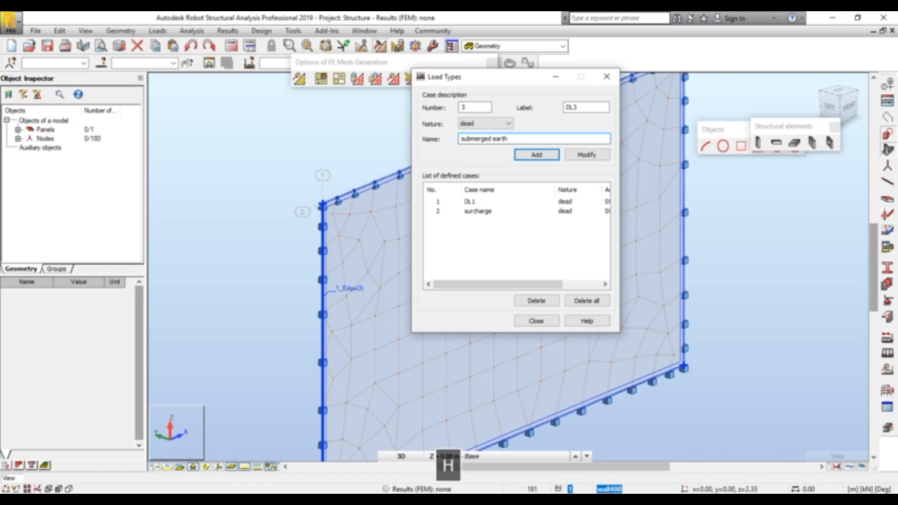
left_click(538, 154)
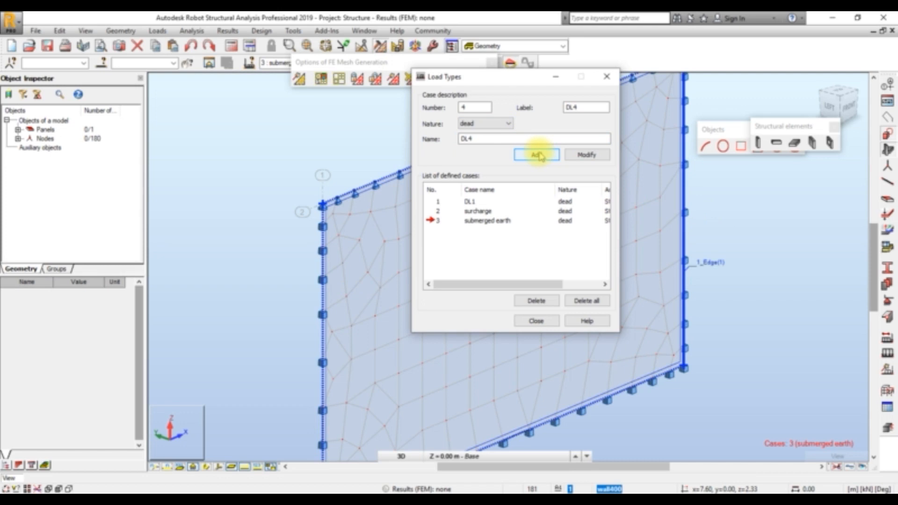
Add load case 4 named p ground water with dead nature and close the load types definition.
double_click(470, 138)
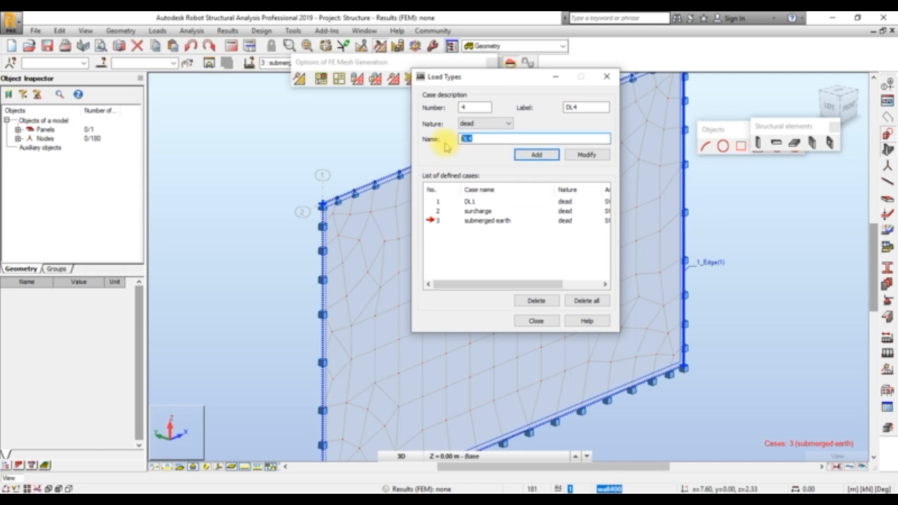
type("p")
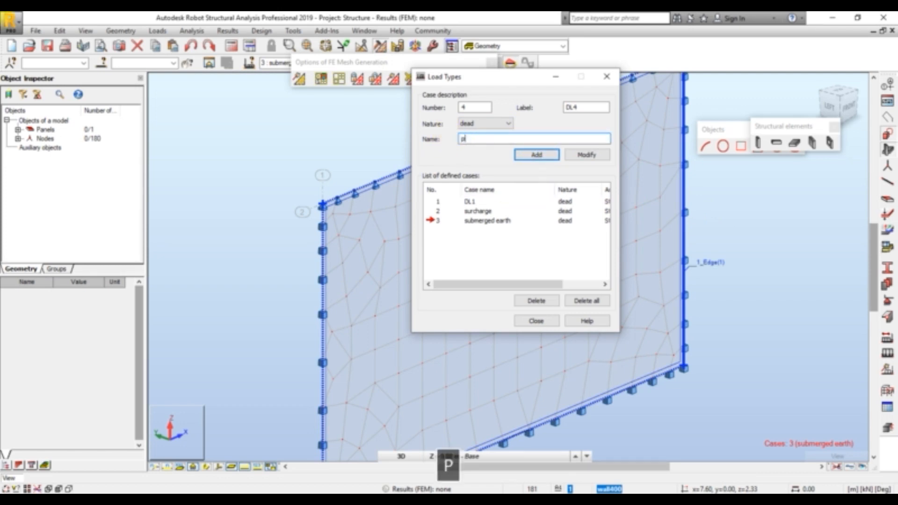
type(" gro")
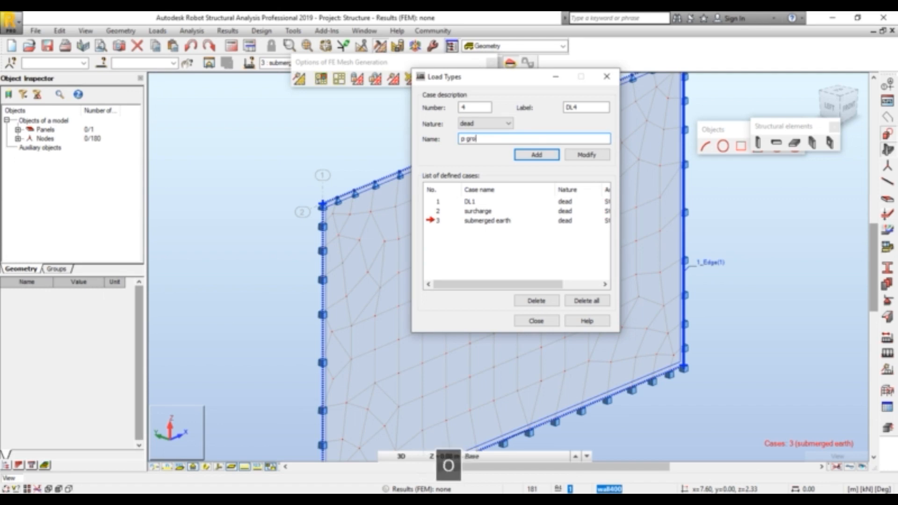
type("und water")
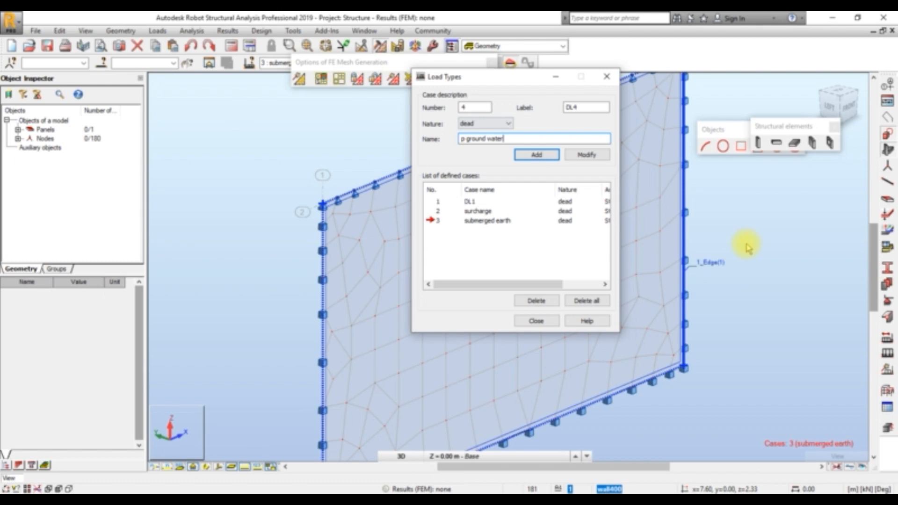
left_click(537, 156)
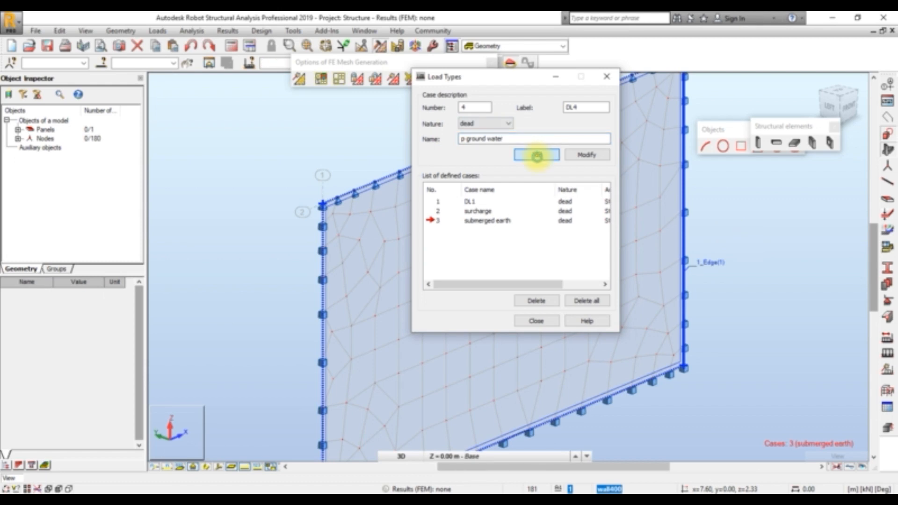
left_click(538, 322)
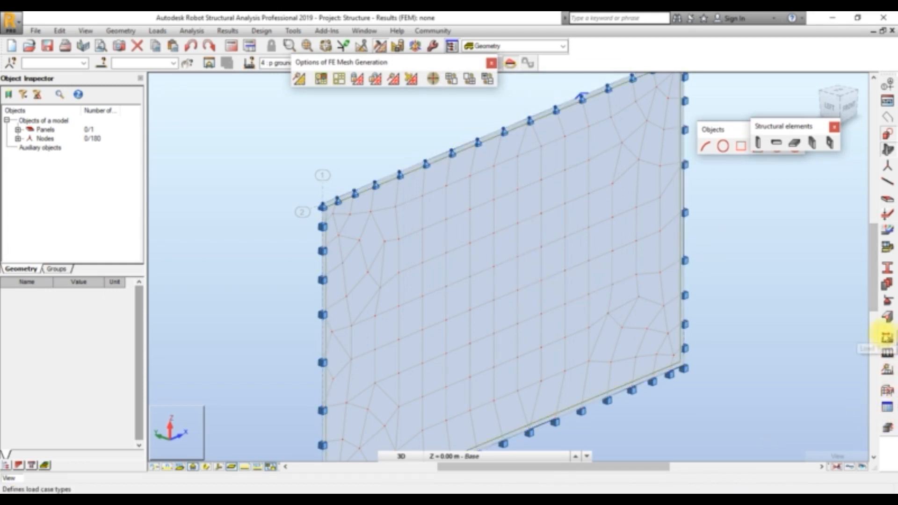
Start defining a uniform planar surface load and make surcharge the active load case.
scroll(676, 285, "down", 5)
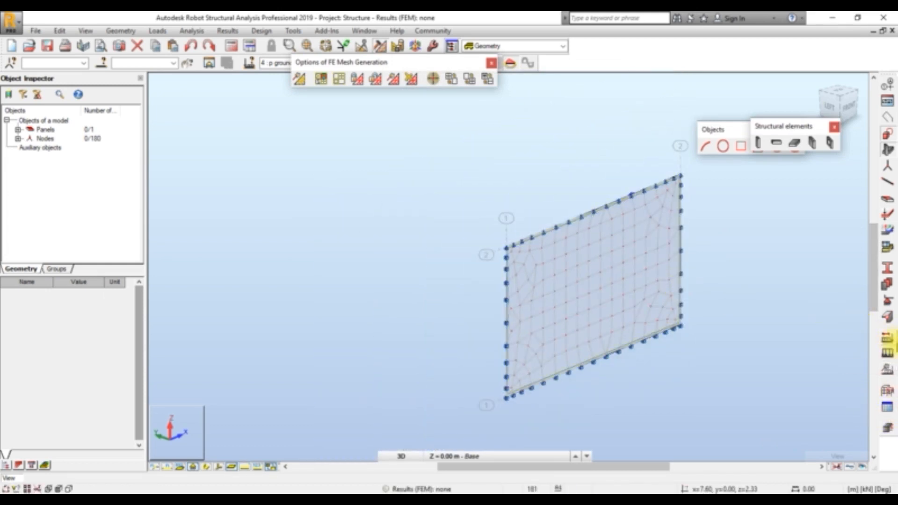
left_click(888, 354)
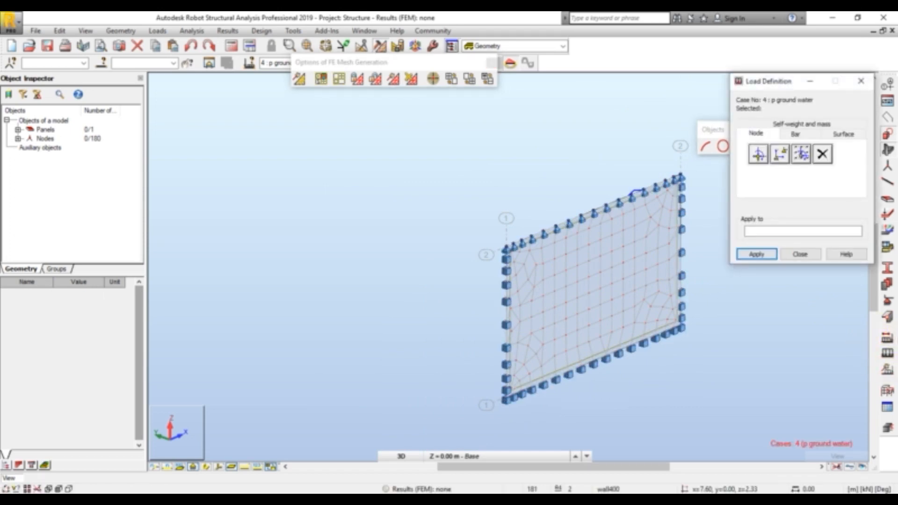
left_click(842, 135)
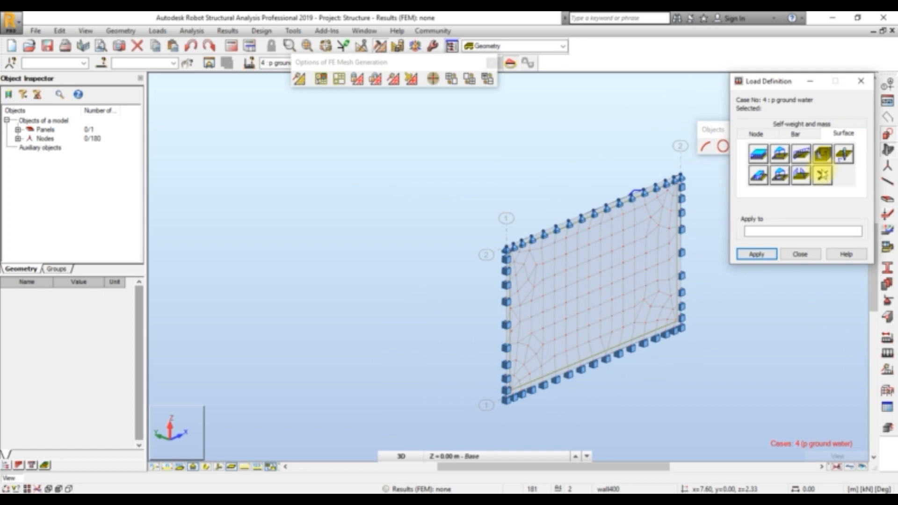
left_click(760, 154)
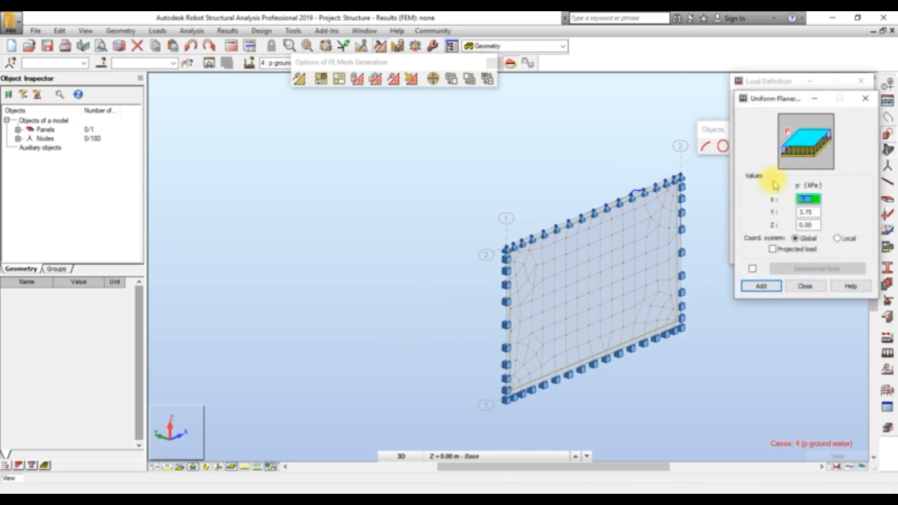
left_click(274, 64)
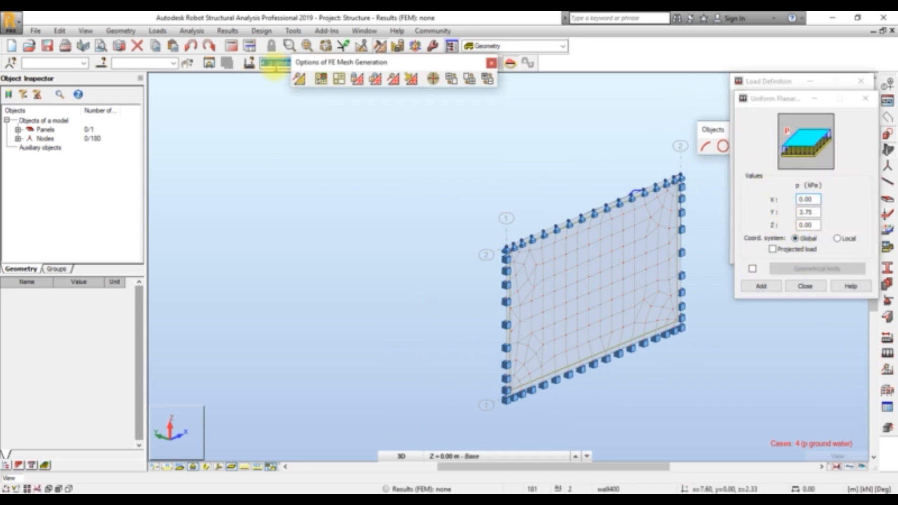
left_click_drag(375, 63, 463, 92)
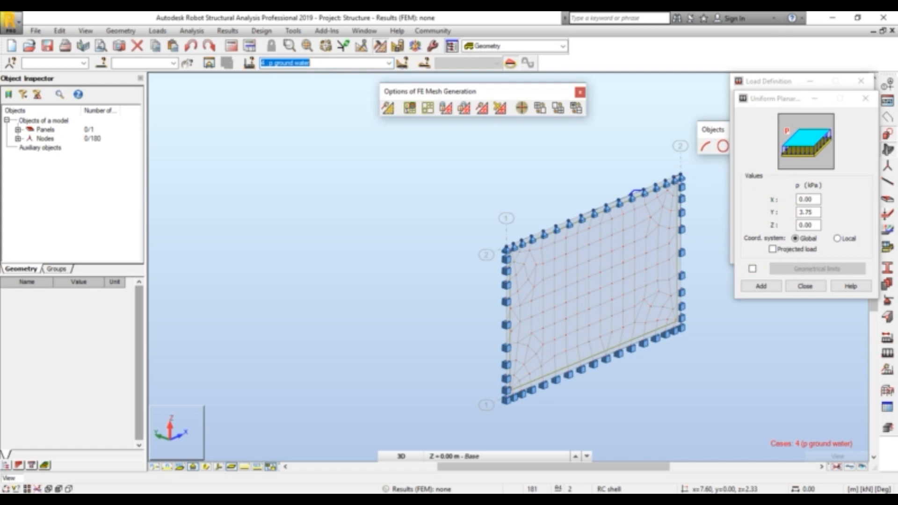
left_click(389, 63)
left_click(308, 82)
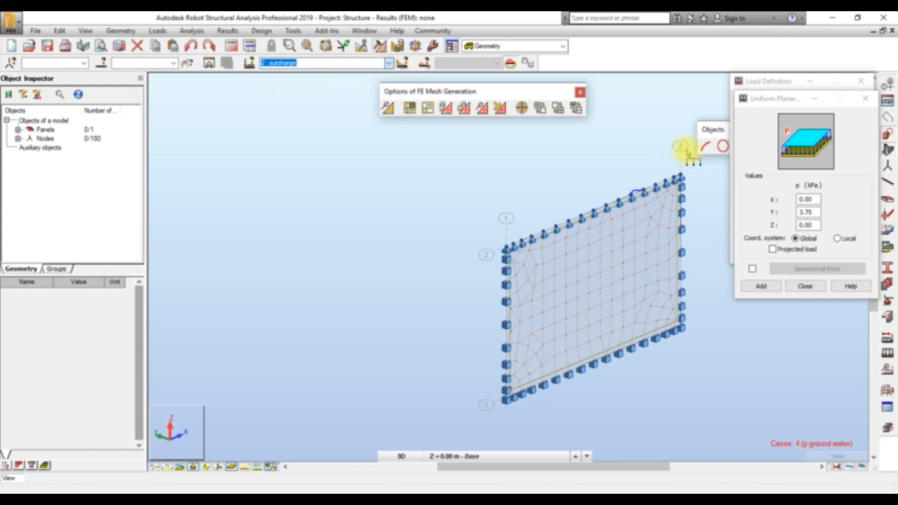
Set the uniform planar load to 4 kPa in the global Y direction and add it to the load definition.
left_click(812, 213)
left_click(815, 213)
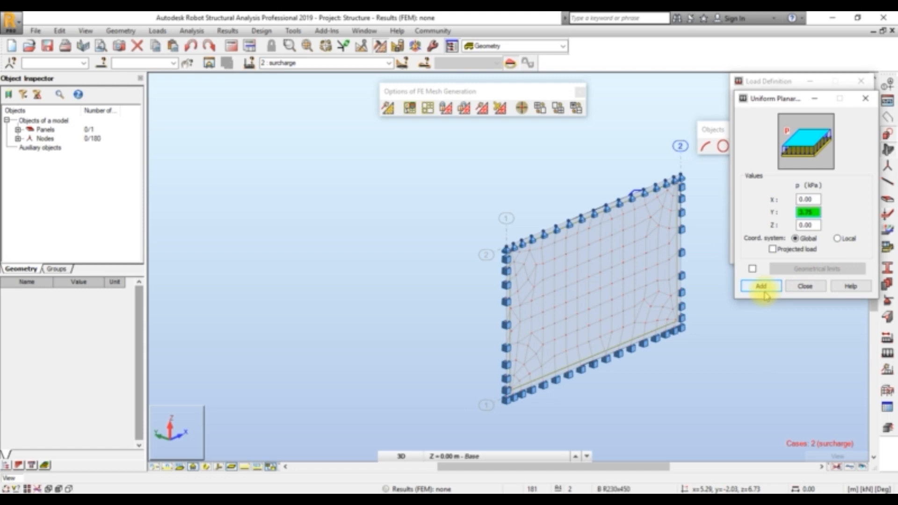
double_click(814, 213)
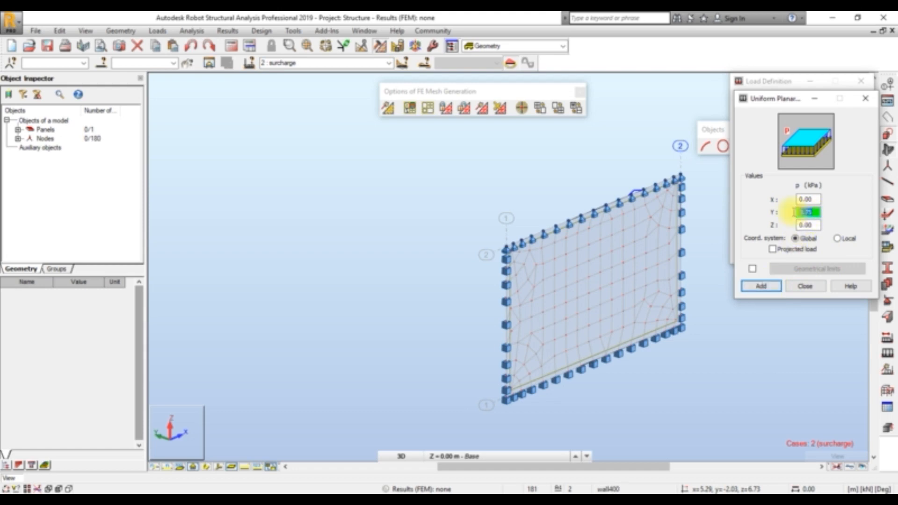
type("4")
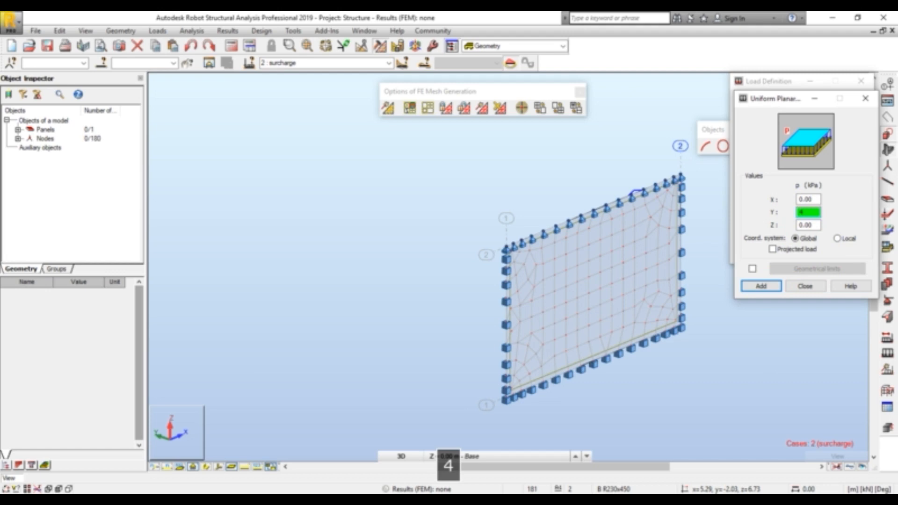
left_click(761, 286)
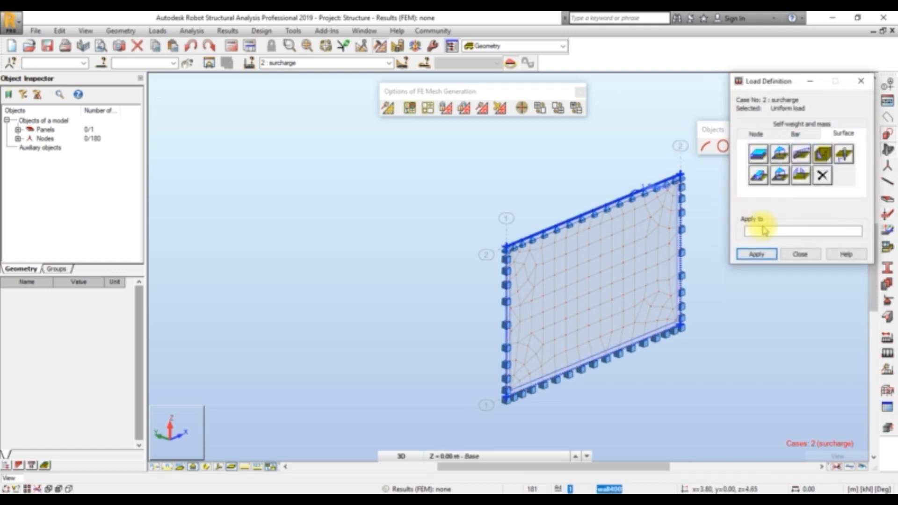
Apply the uniform surcharge load to wall panel 1 and view the loaded panel up close.
left_click(765, 229)
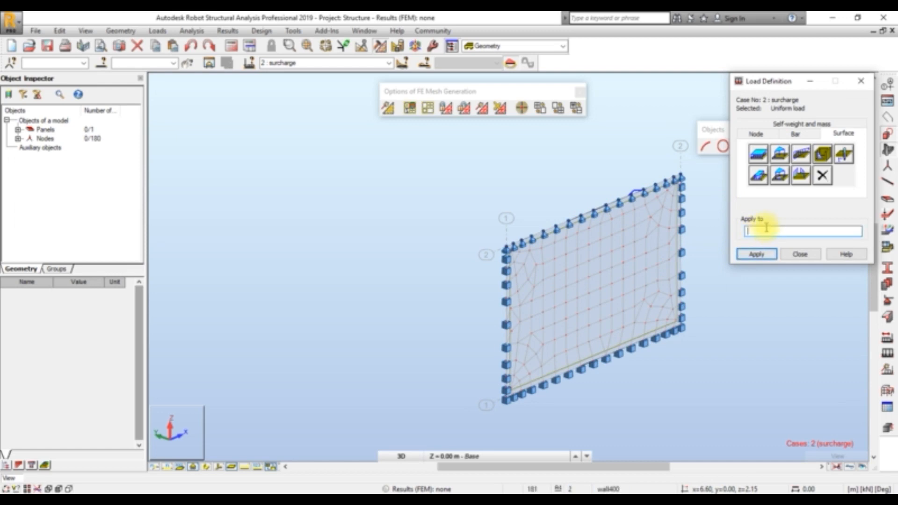
type("1")
left_click(756, 254)
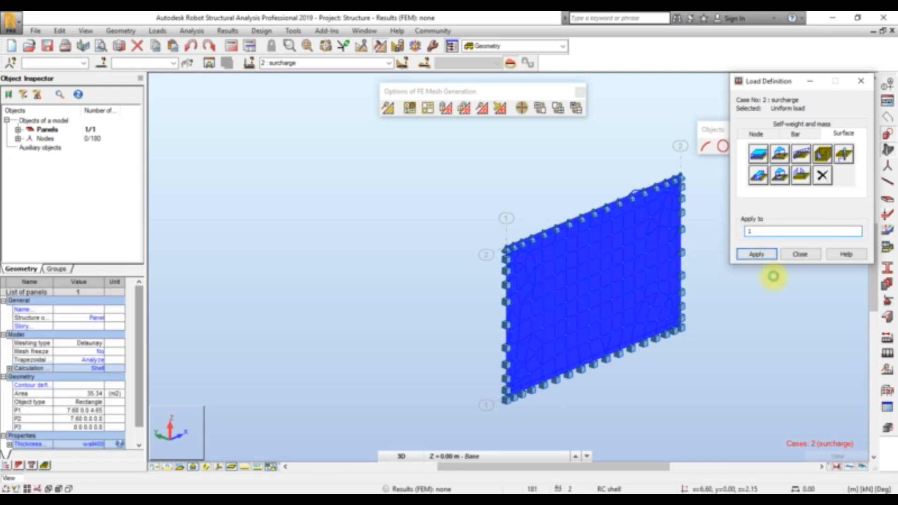
middle_click_drag(675, 271, 532, 256)
scroll(444, 221, "up", 4)
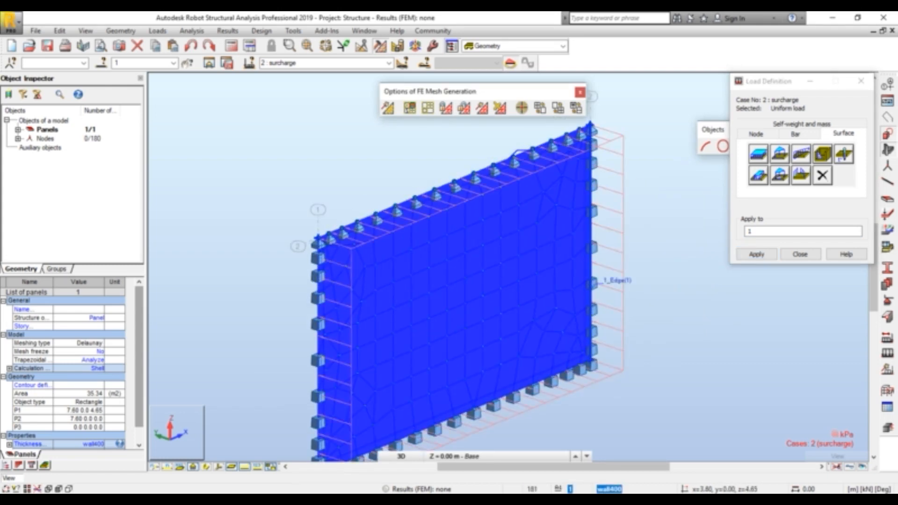
Make submerged earth the active load case and start defining a hydrostatic pressure surface load.
scroll(468, 276, "down", 3)
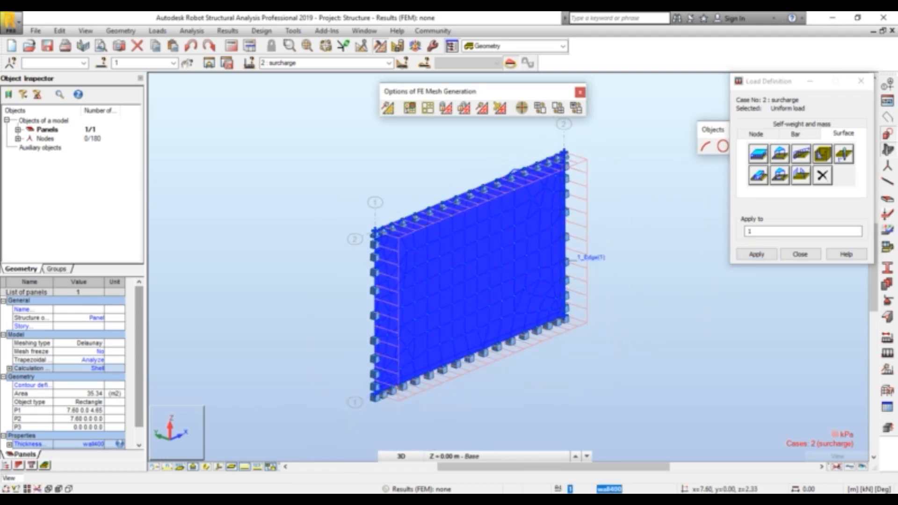
left_click(389, 64)
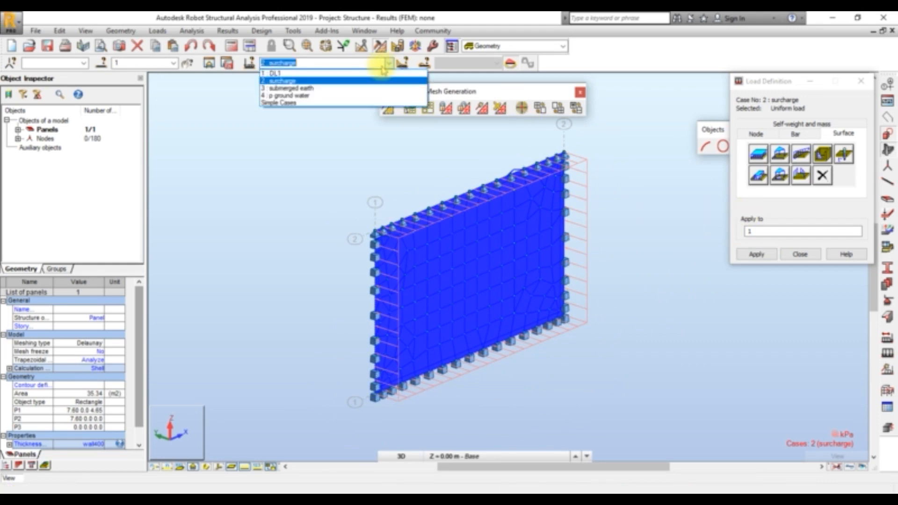
left_click(323, 83)
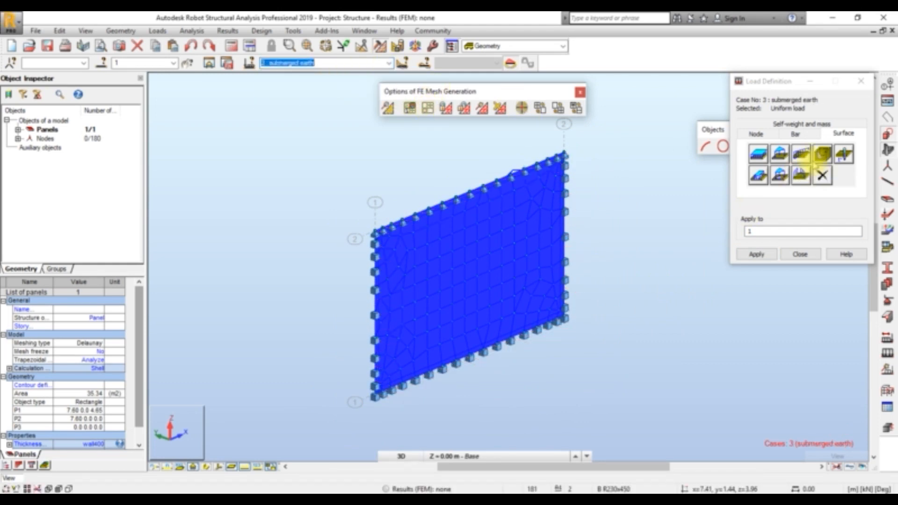
left_click(823, 155)
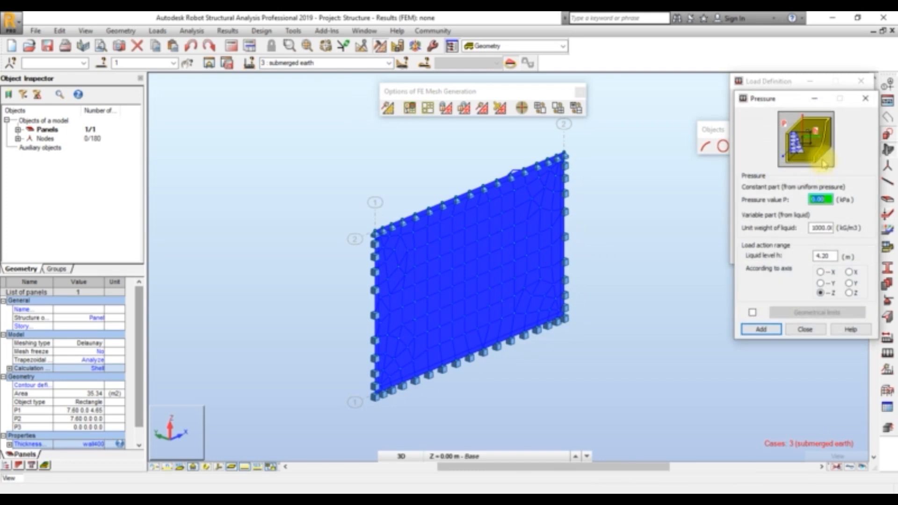
Set the hydrostatic pressure's unit weight of liquid to 800 kG/m3 and its liquid level to 3.65 m.
double_click(821, 228)
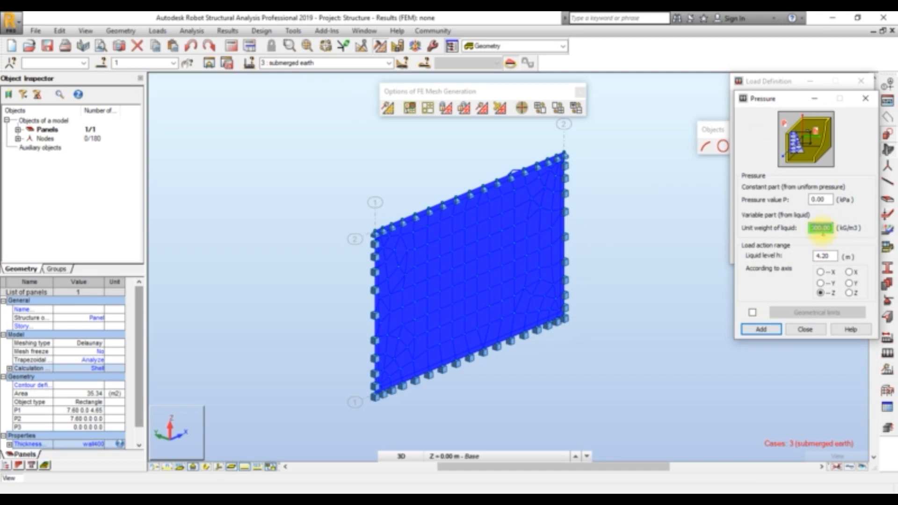
type("8")
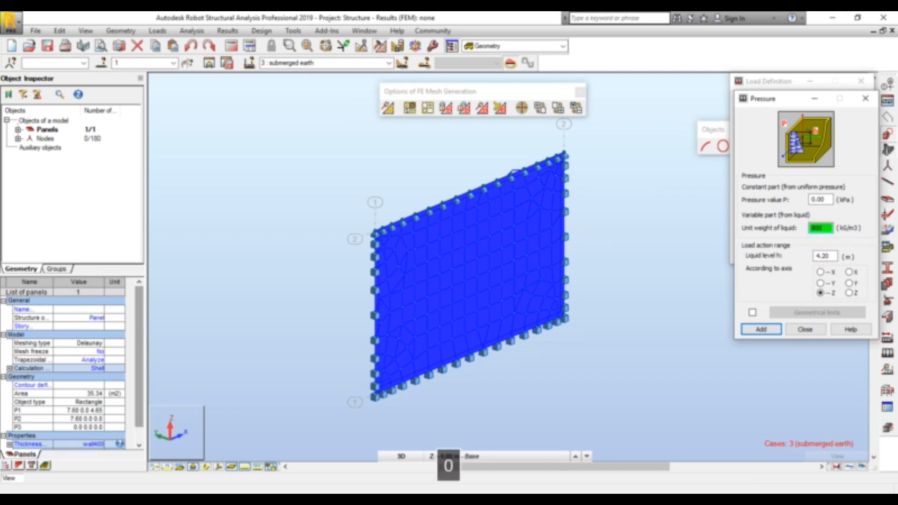
type("00")
left_click(832, 256)
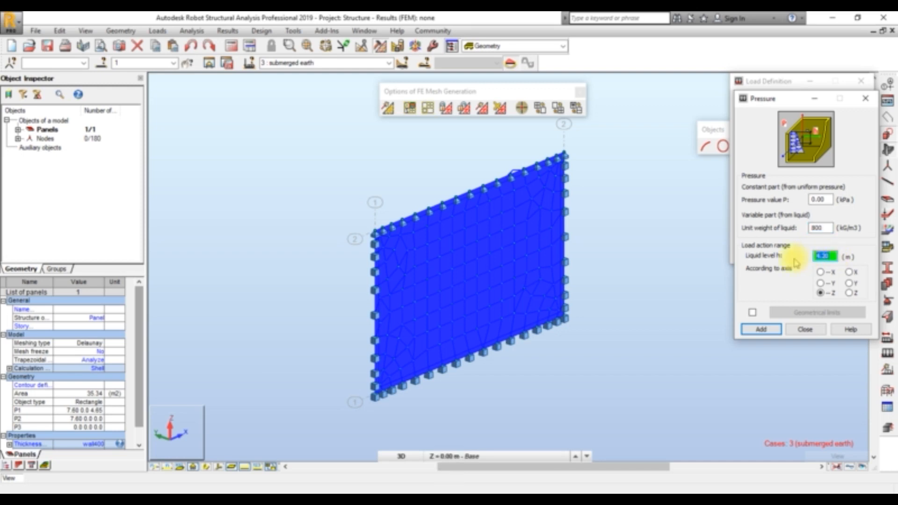
type("3.4")
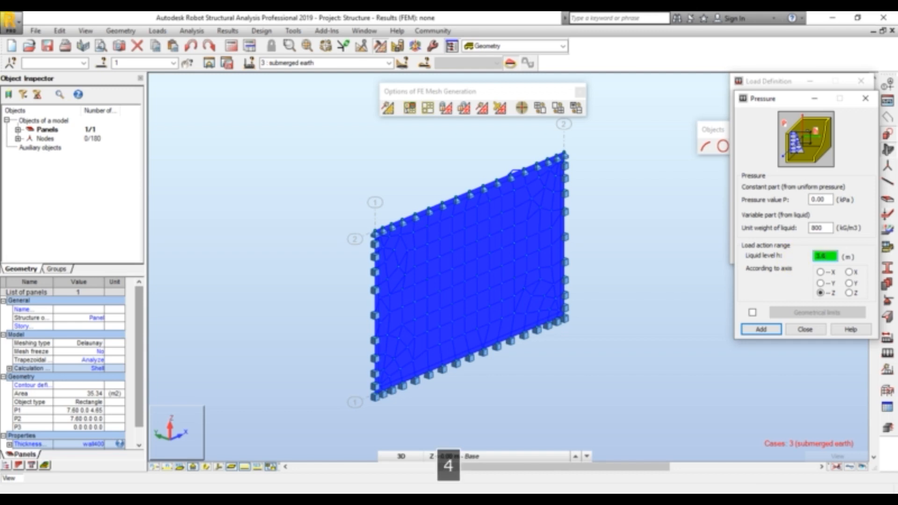
type("5")
key("BackSpace")
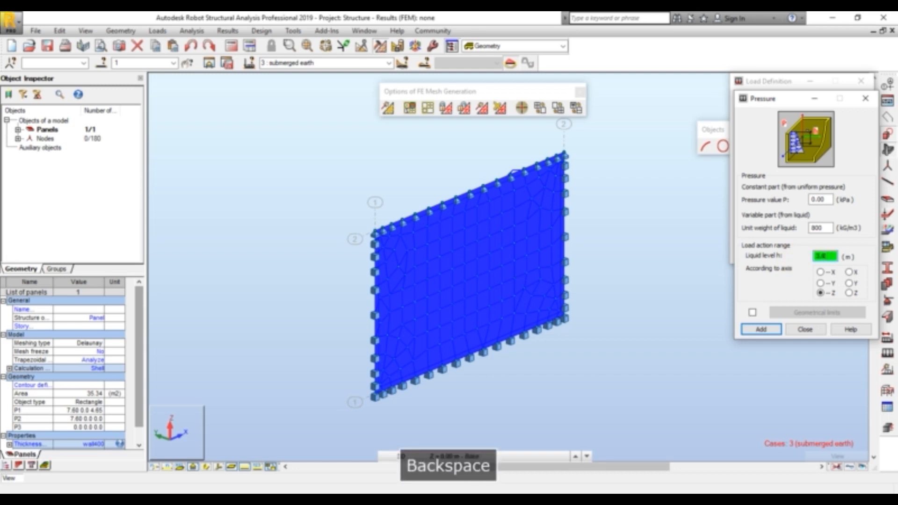
type("5")
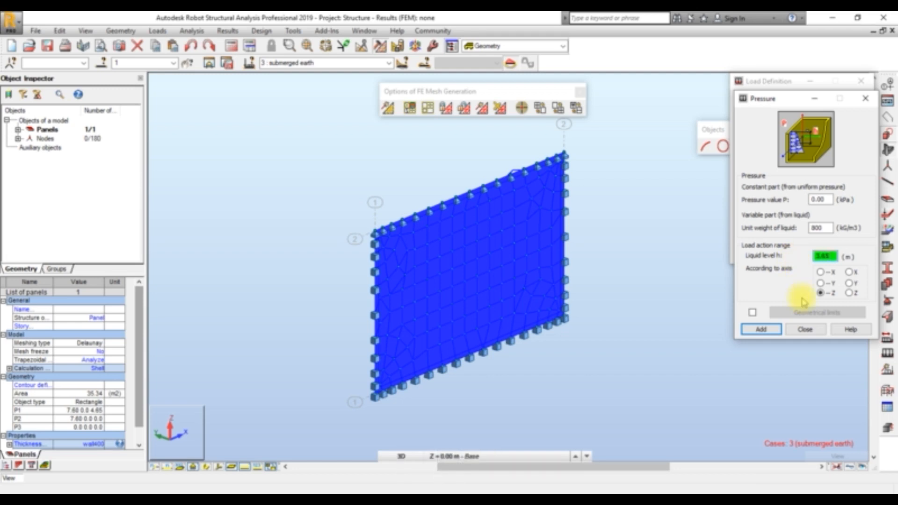
Try the submerged earth pressure on panel 1 along the positive Z axis, inspect it and undo the load.
left_click(849, 293)
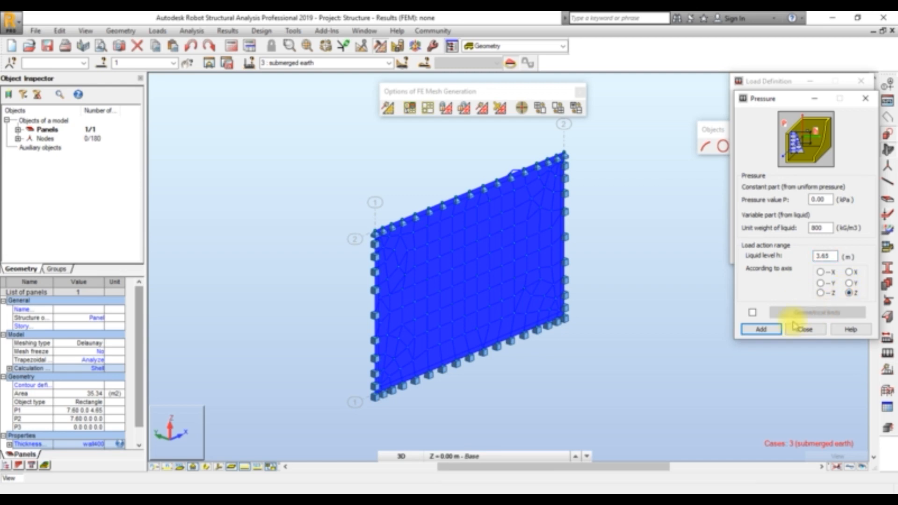
left_click(763, 331)
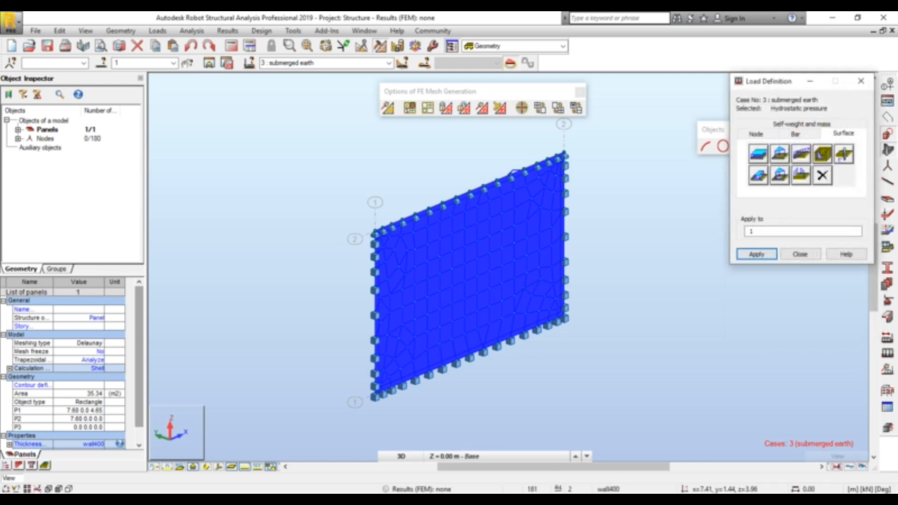
left_click(749, 254)
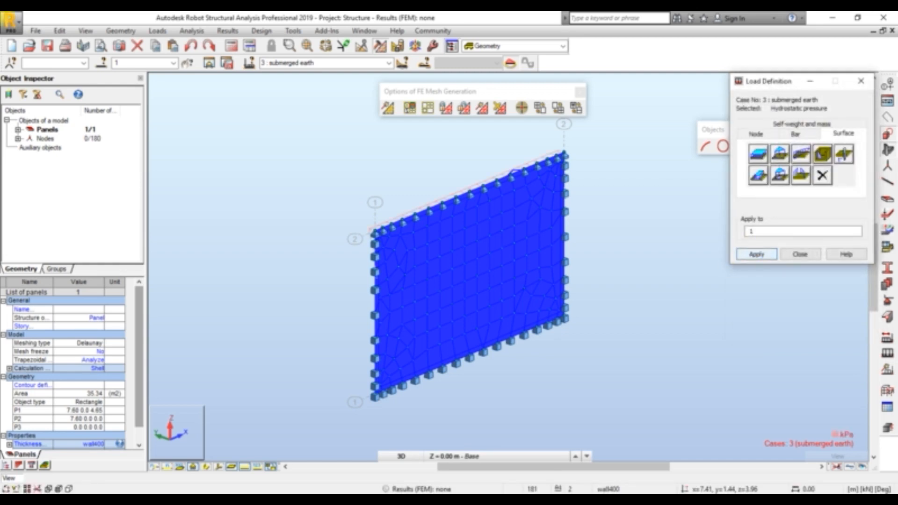
scroll(356, 266, "up", 4)
scroll(370, 264, "down", 2)
scroll(374, 266, "down", 1)
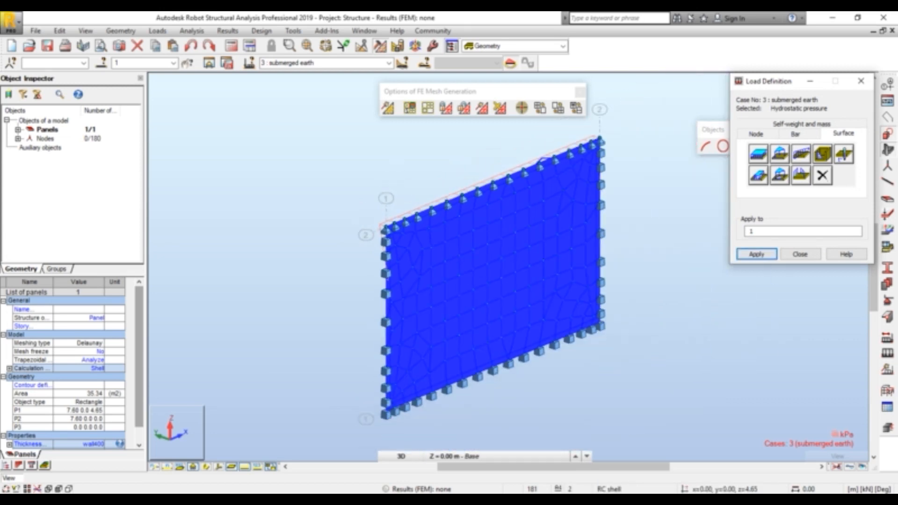
middle_click_drag(333, 321, 391, 322, "shift")
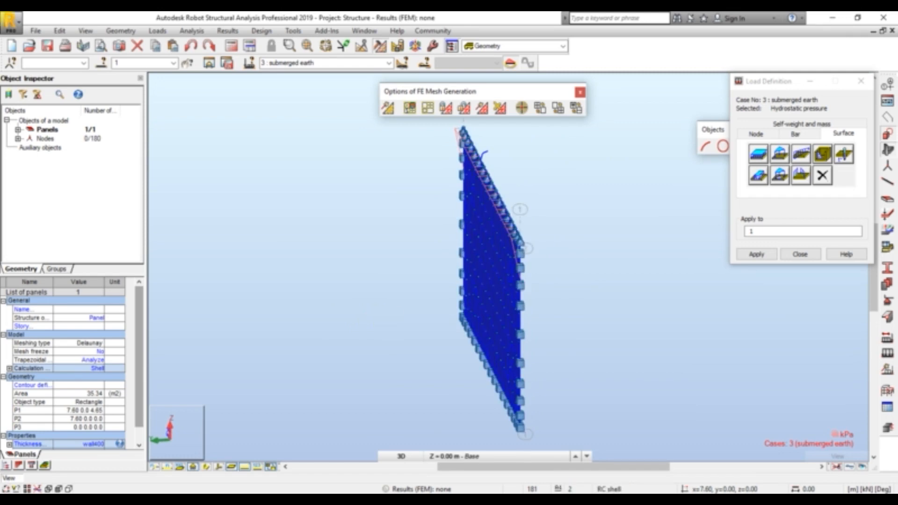
key("ctrl+z")
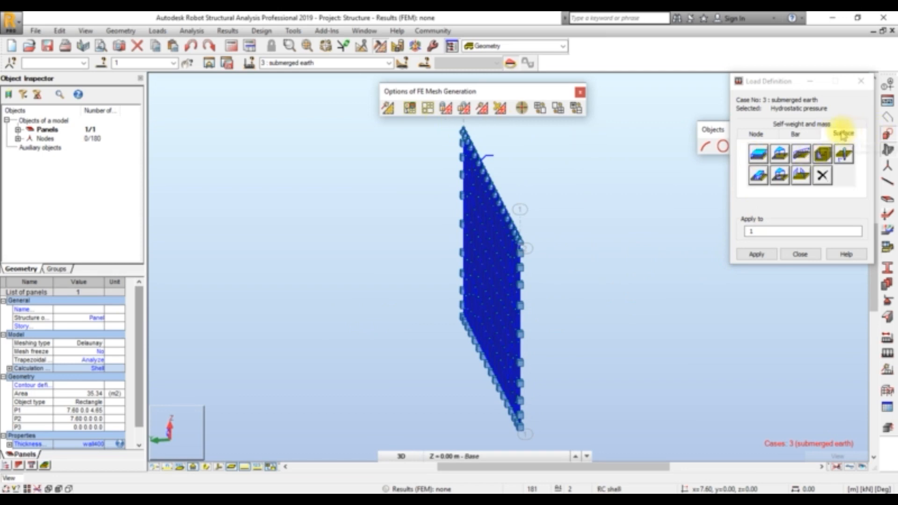
Set the submerged earth pressure to act according to the -Z axis and apply it to wall panel 1.
left_click(822, 153)
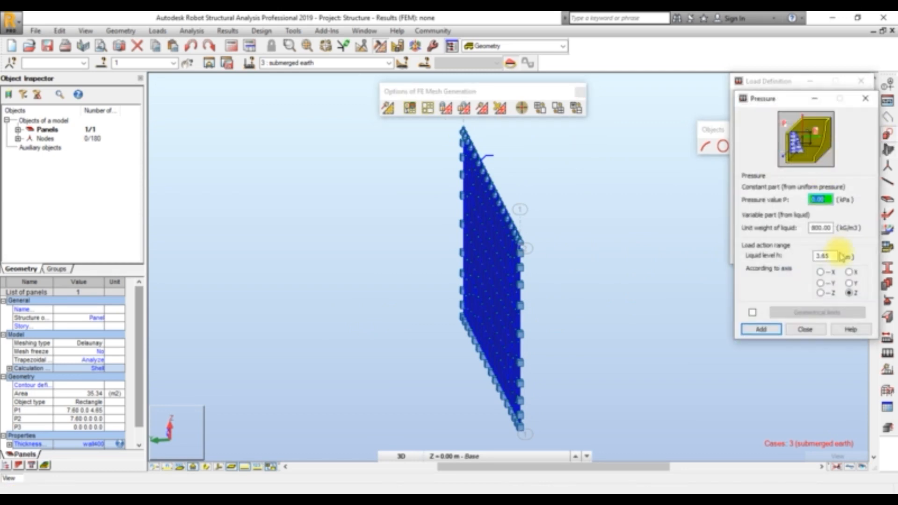
left_click(821, 293)
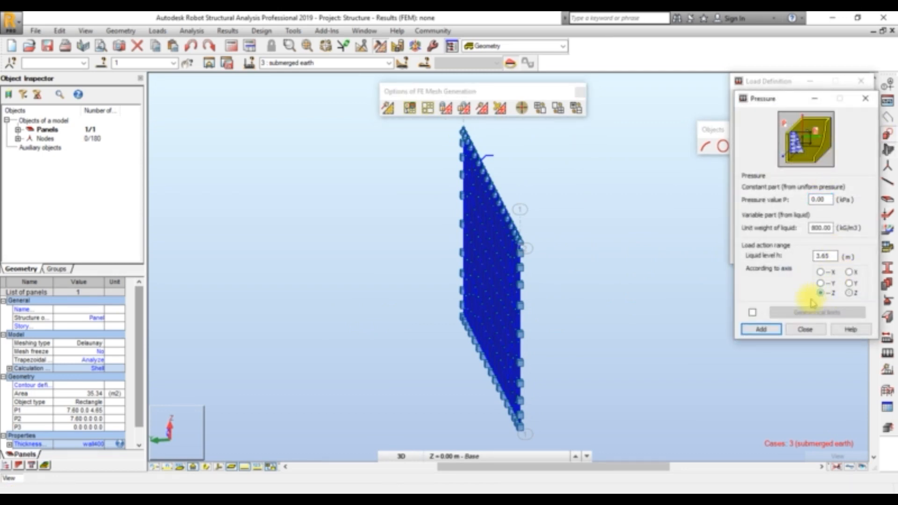
left_click(761, 330)
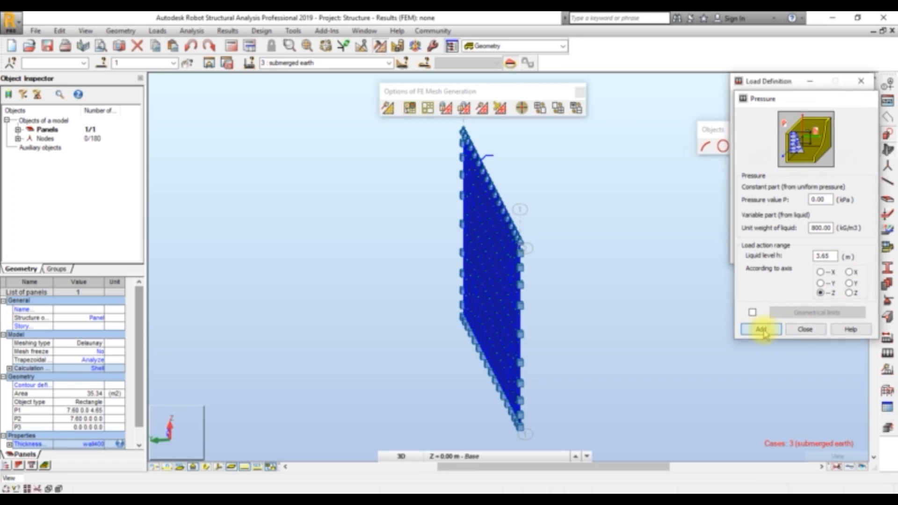
left_click(755, 255)
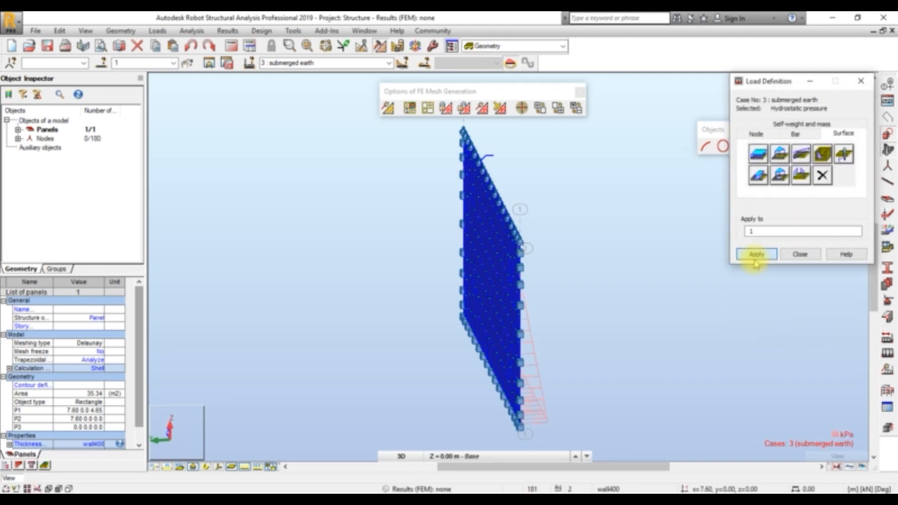
middle_click_drag(671, 335, 491, 377, "shift")
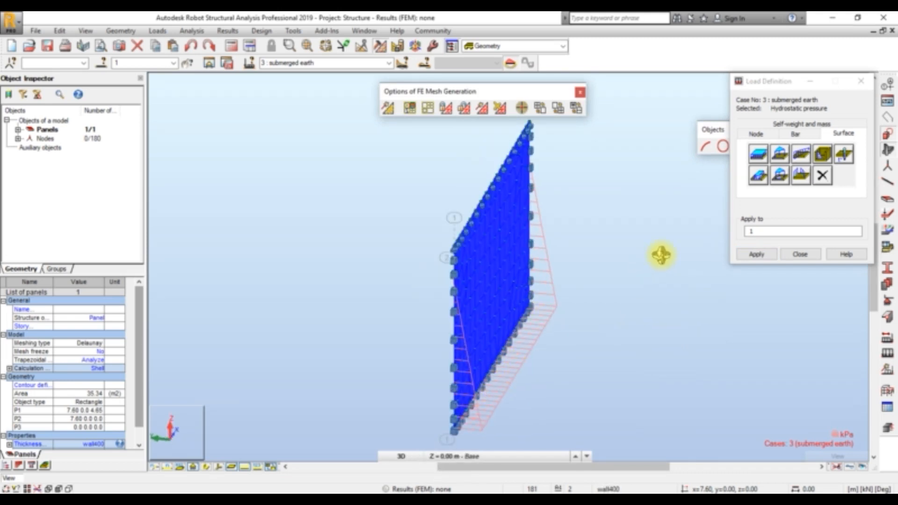
Make p ground water the active load case and start defining its hydrostatic pressure load.
left_click(389, 63)
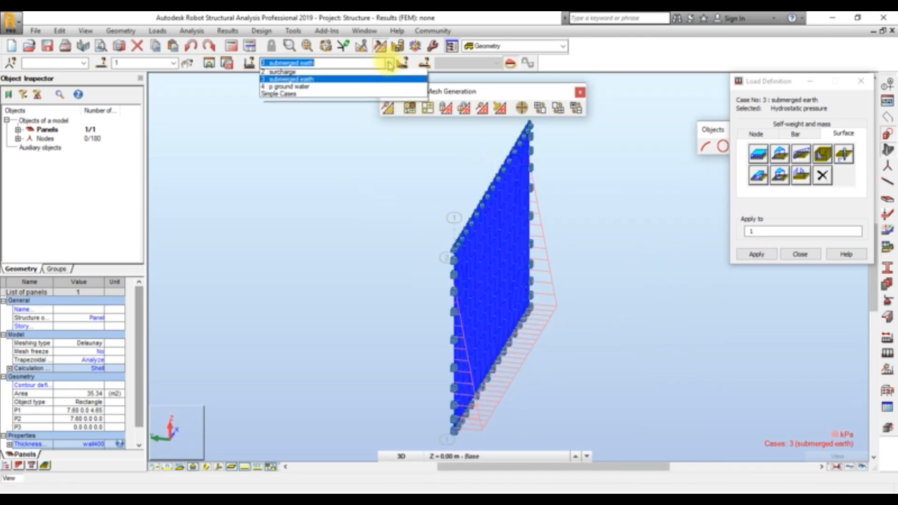
left_click(371, 95)
left_click(823, 153)
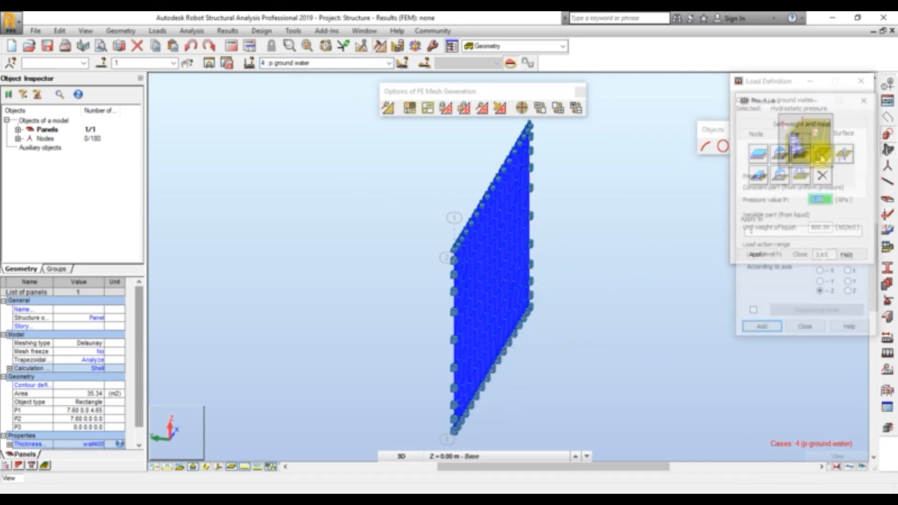
Check the pump house section in the PDF drawing and set the ground water pressure's liquid level to 4.65 m.
double_click(827, 228)
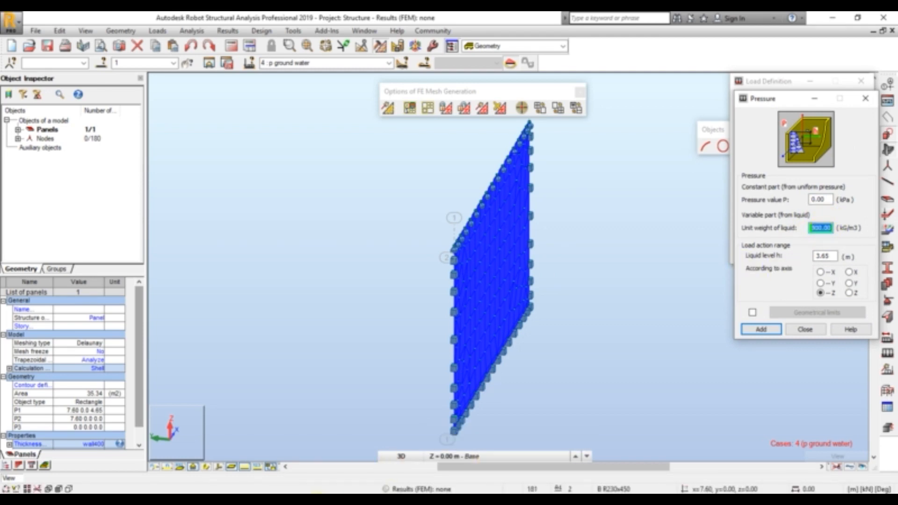
key("alt+Tab")
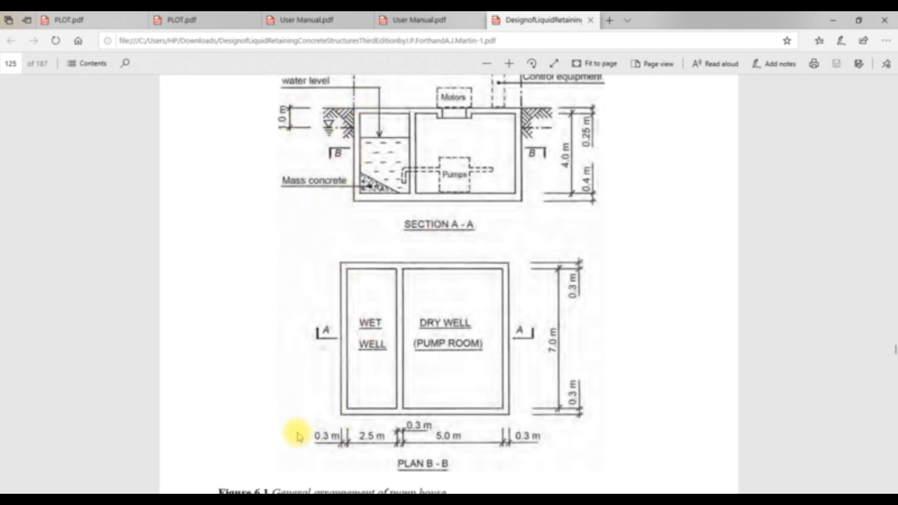
key("alt+Tab")
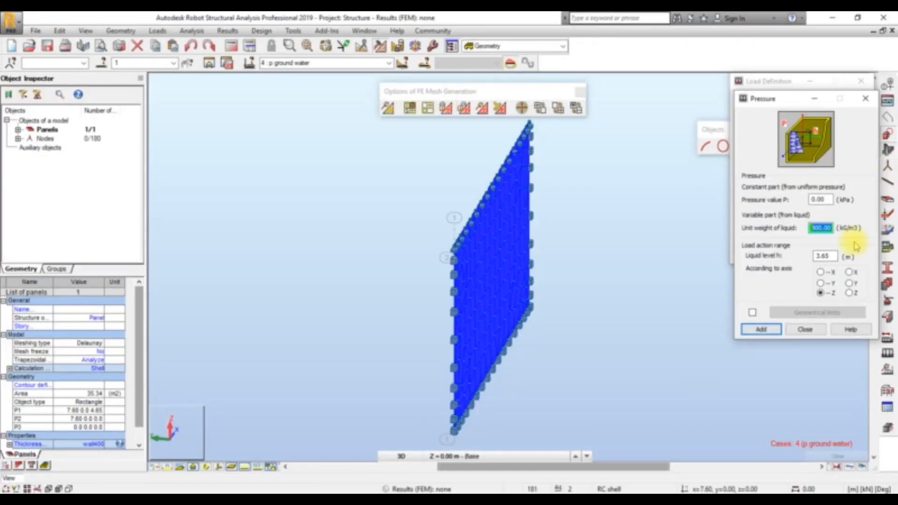
double_click(825, 256)
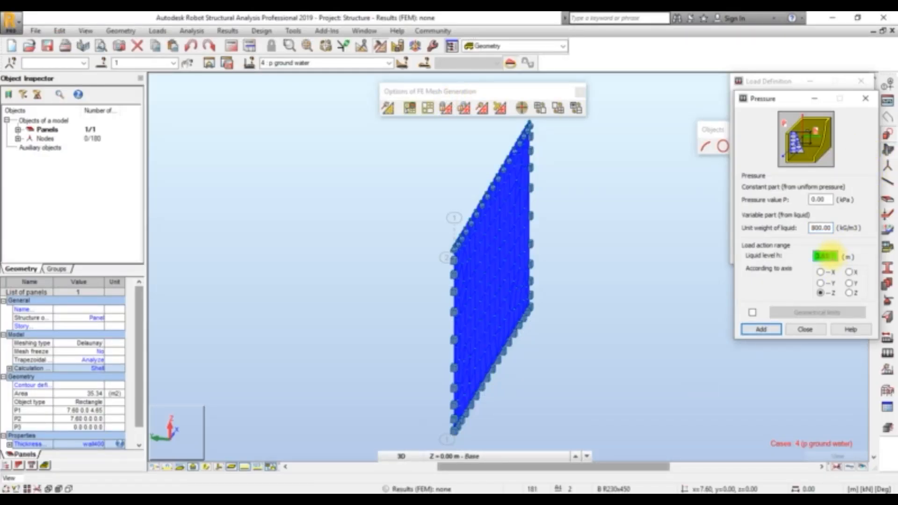
type("4.")
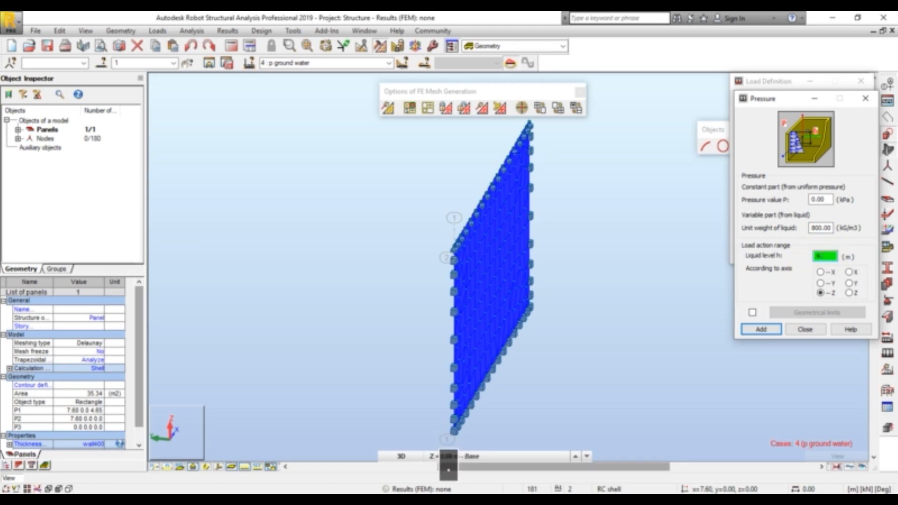
Set the ground water pressure's unit weight of liquid to 1000 kG/m3, dismissing the calculator.
double_click(823, 228)
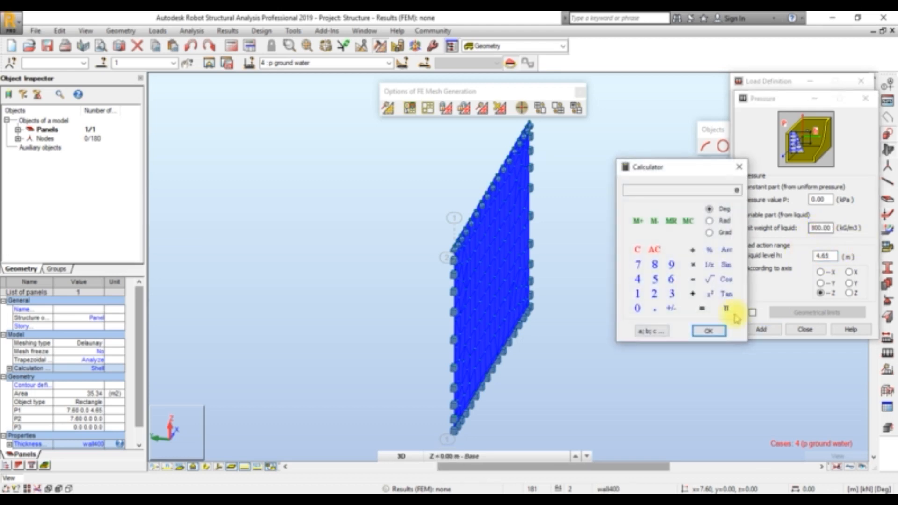
left_click(739, 167)
left_click(816, 228)
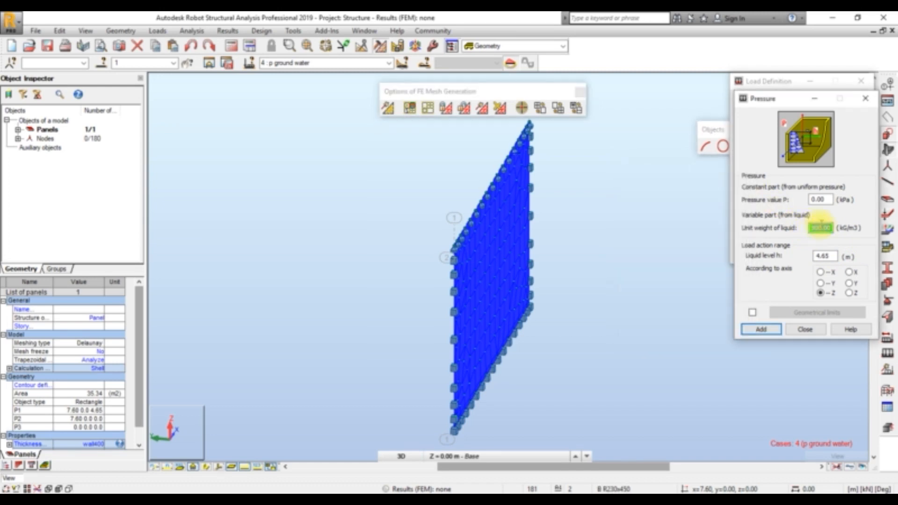
type("10")
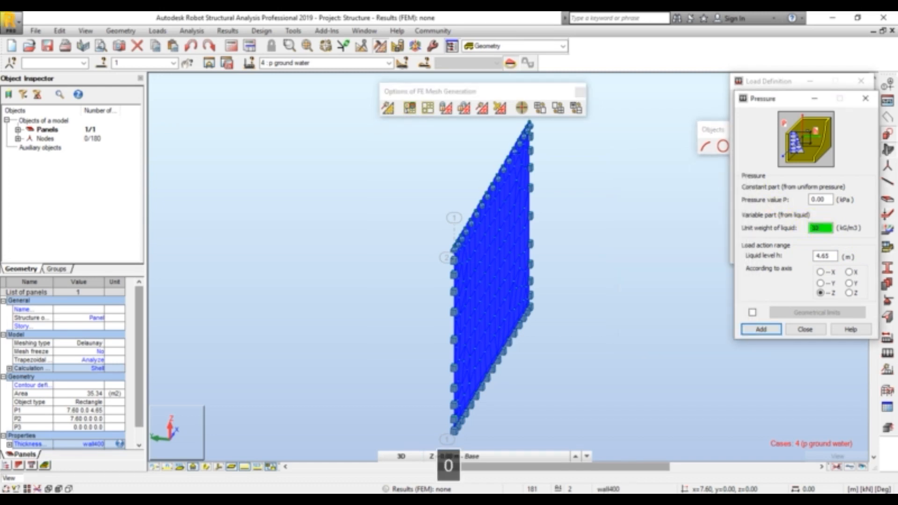
Add the ground water pressure, apply it to wall panel 1 and close the load definition.
left_click(762, 330)
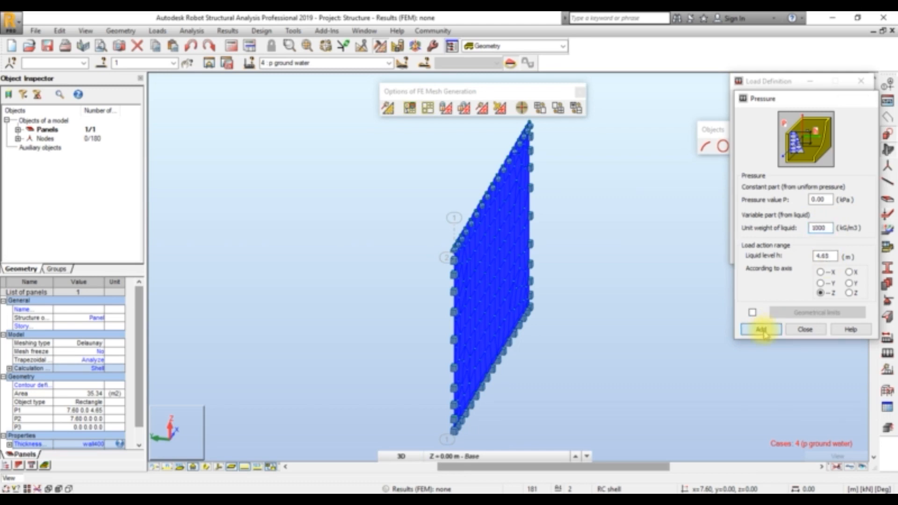
left_click(758, 255)
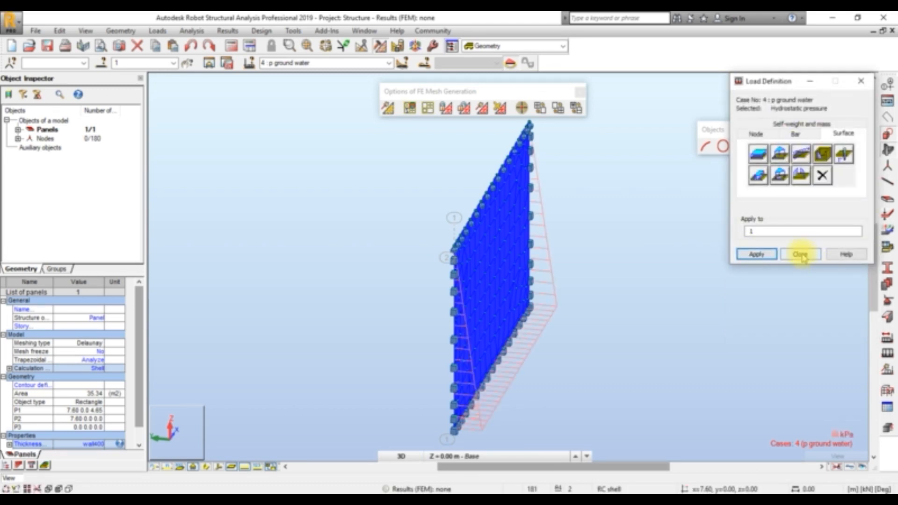
scroll(615, 346, "down", 3)
scroll(555, 351, "up", 2)
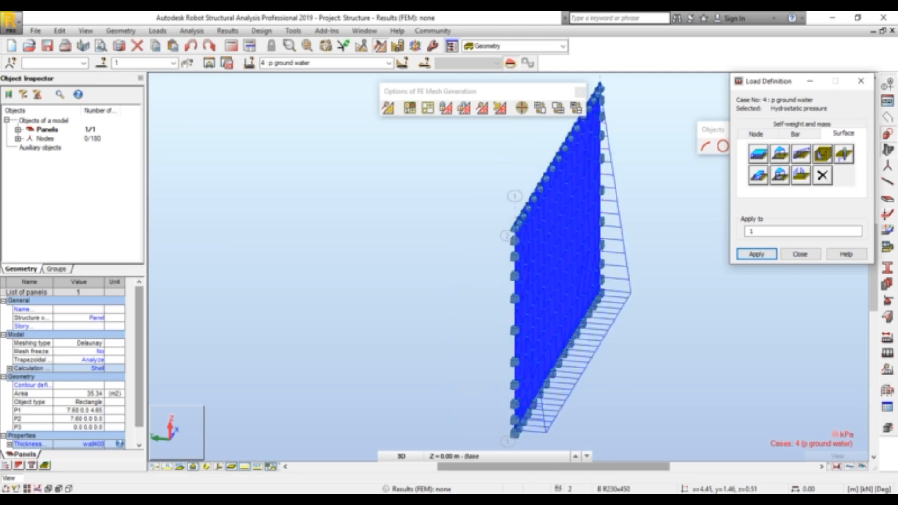
left_click(800, 255)
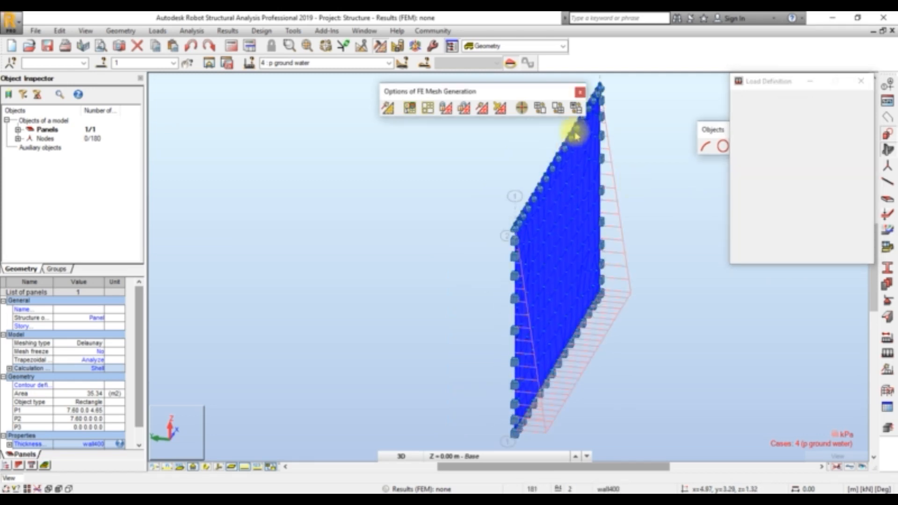
Switch to the Loads layout and set the submerged earth hydrostatic pressure's liquid level to h=4.65 in the load table.
left_click(562, 46)
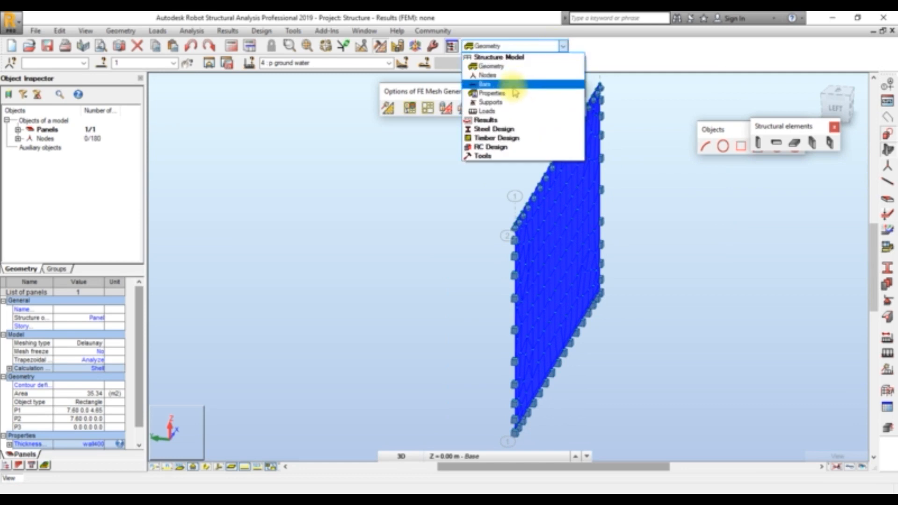
left_click(512, 107)
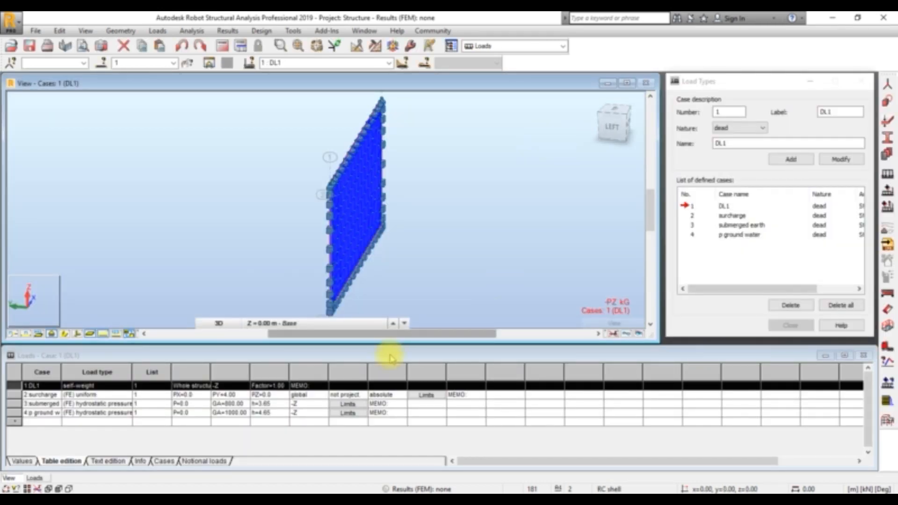
left_click(273, 404)
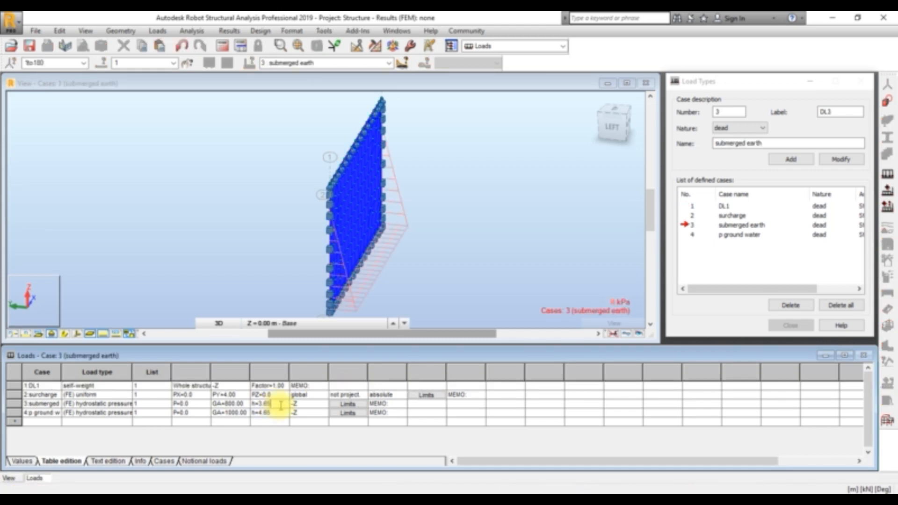
key("BackSpace")
key("BackSpace")
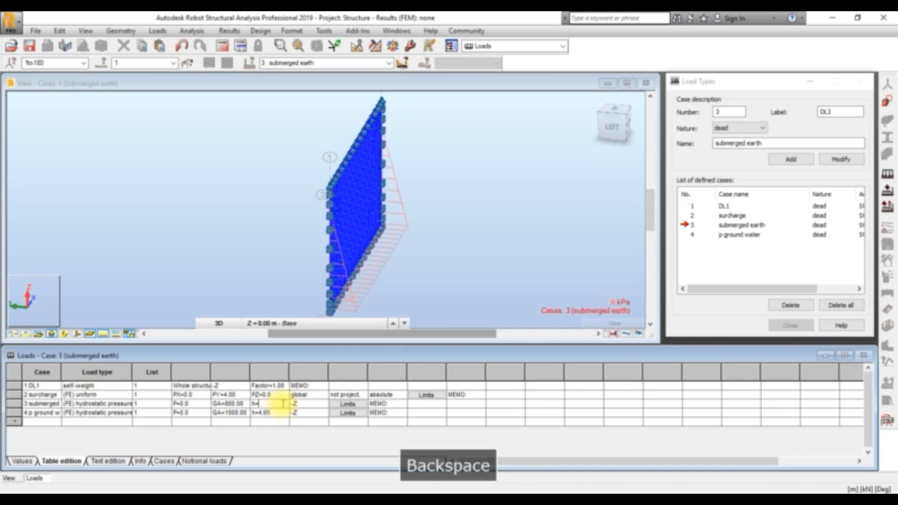
type("4.65")
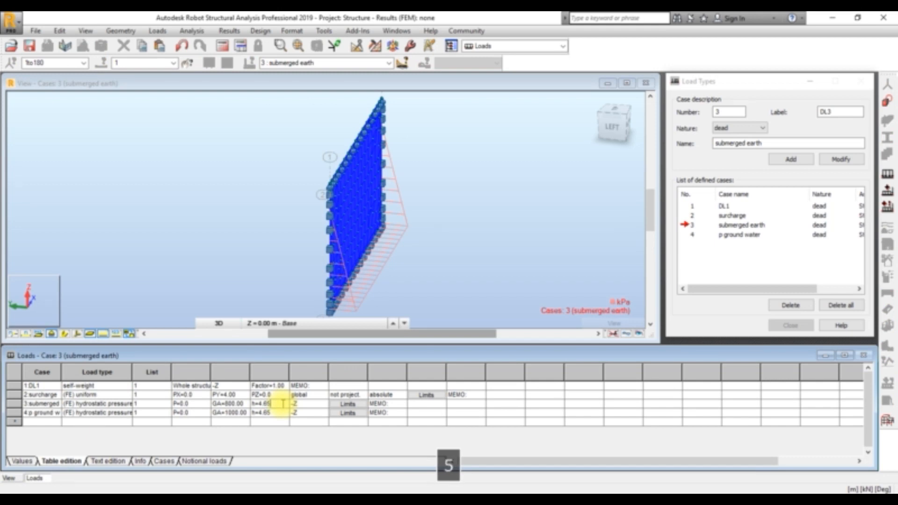
left_click(450, 162)
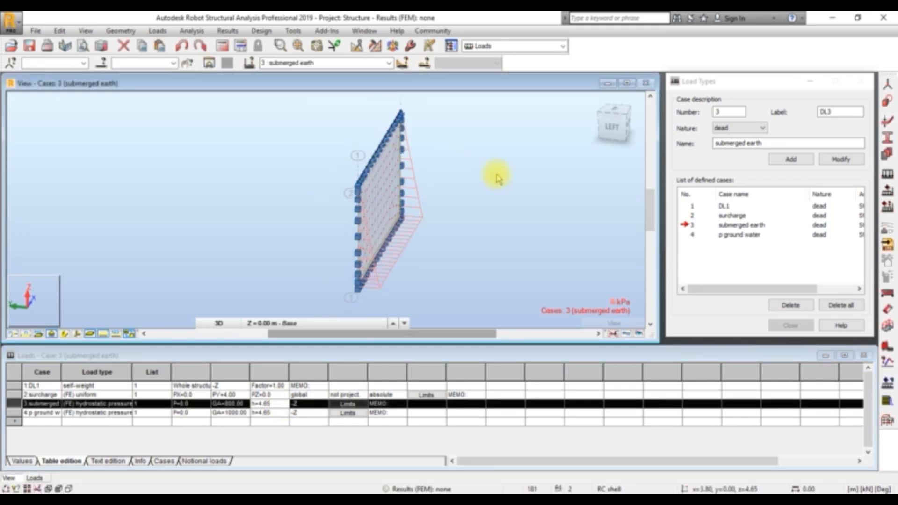
Create a manual load combination of type ULS named "tank empty".
scroll(521, 180, "up", 2)
scroll(446, 185, "down", 1)
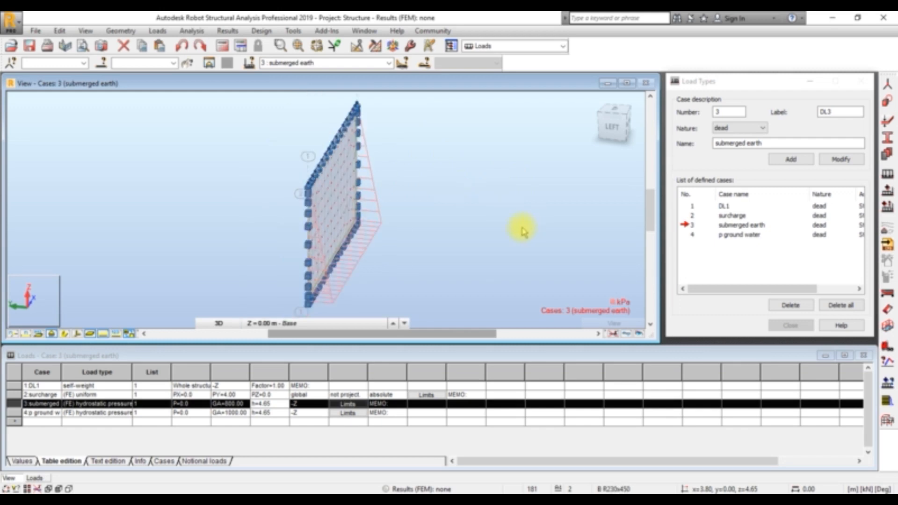
left_click(157, 31)
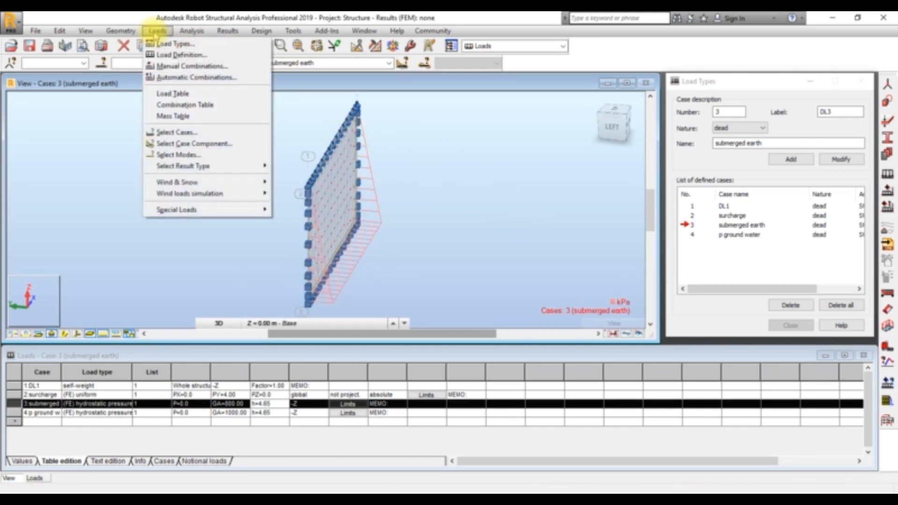
left_click(172, 67)
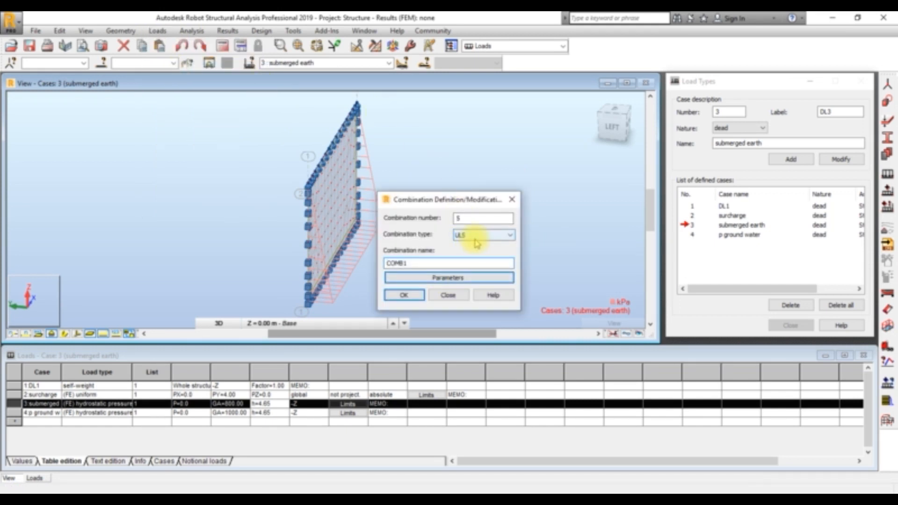
double_click(451, 263)
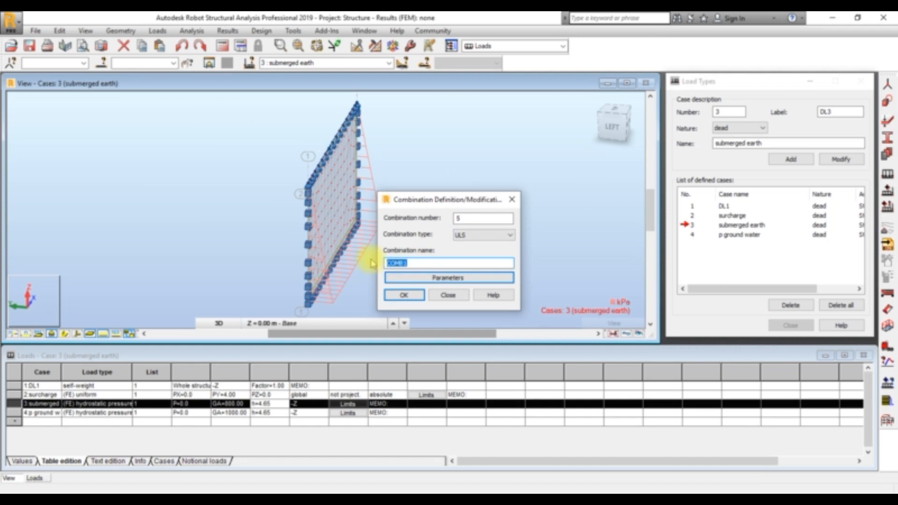
type("tank empty")
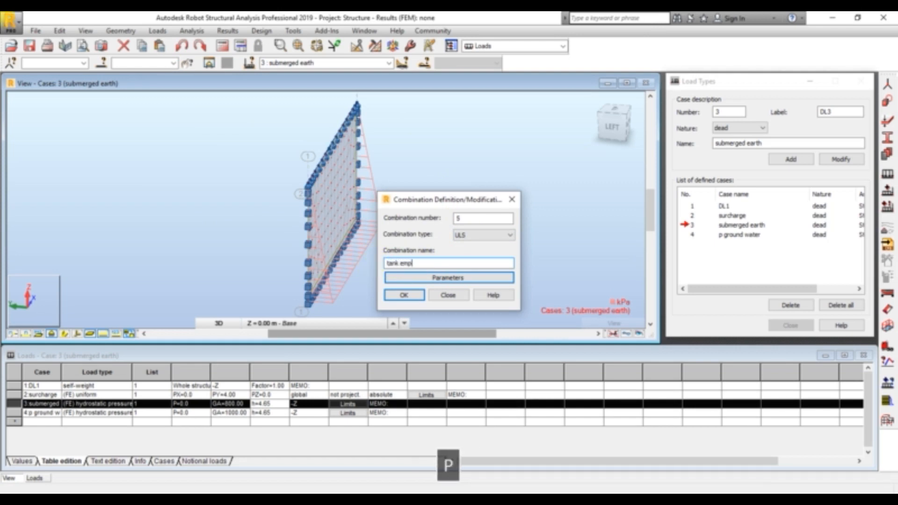
left_click(404, 295)
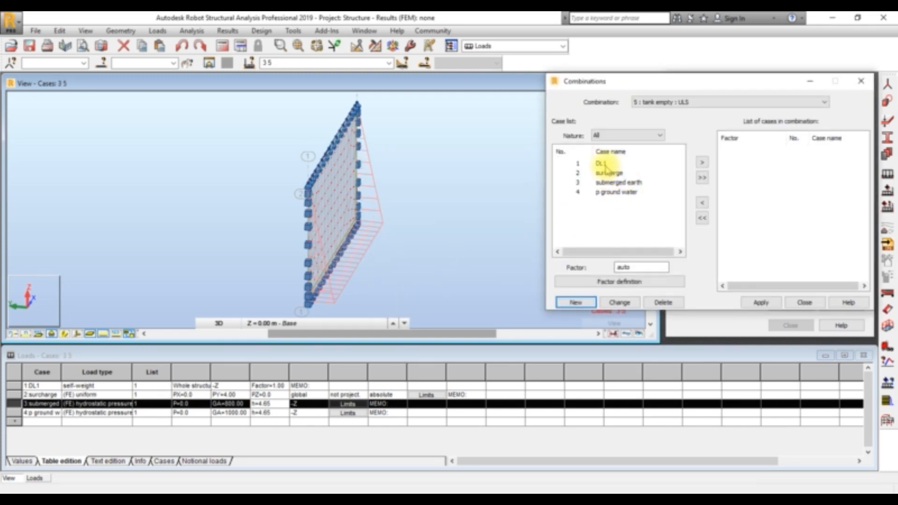
Add load case DL1 to the tank empty combination with a factor of 1.35.
double_click(627, 267)
type("0")
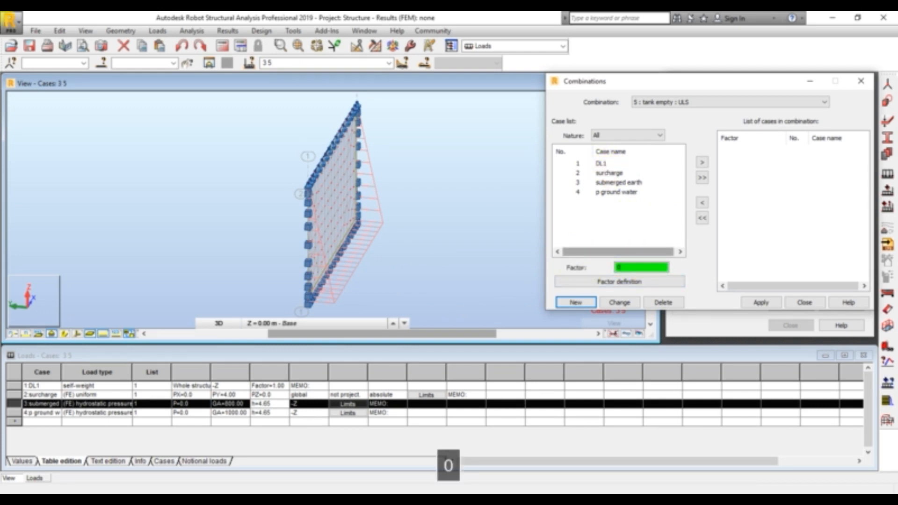
key("BackSpace")
type("1")
left_click(579, 164)
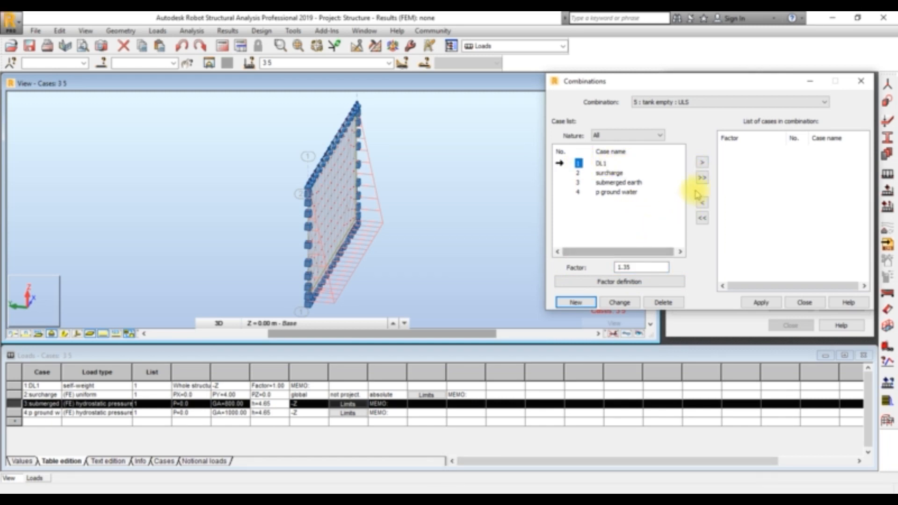
left_click(702, 162)
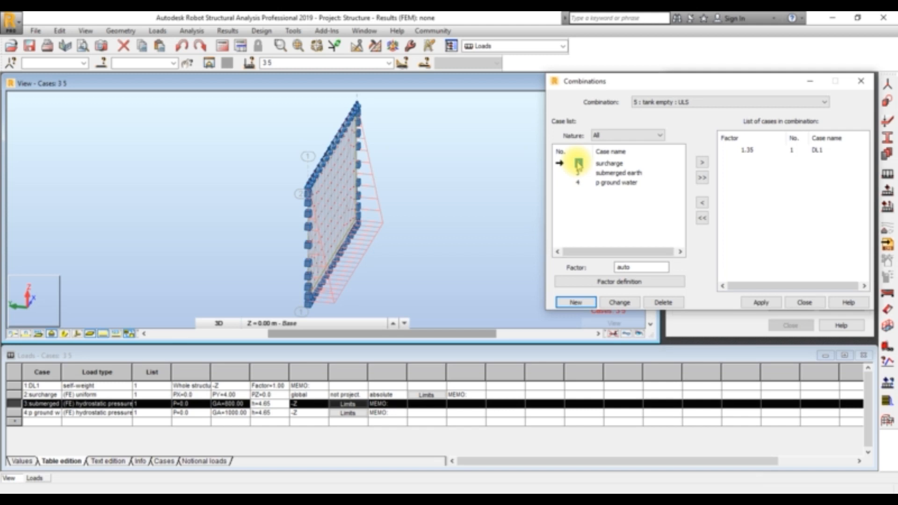
Add the surcharge case to the tank empty combination with a factor of 1.5.
double_click(636, 268)
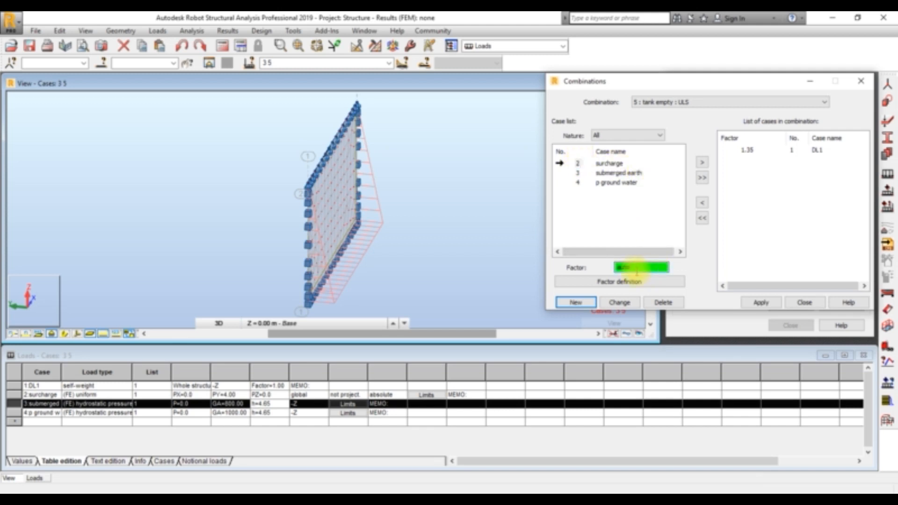
key("BackSpace")
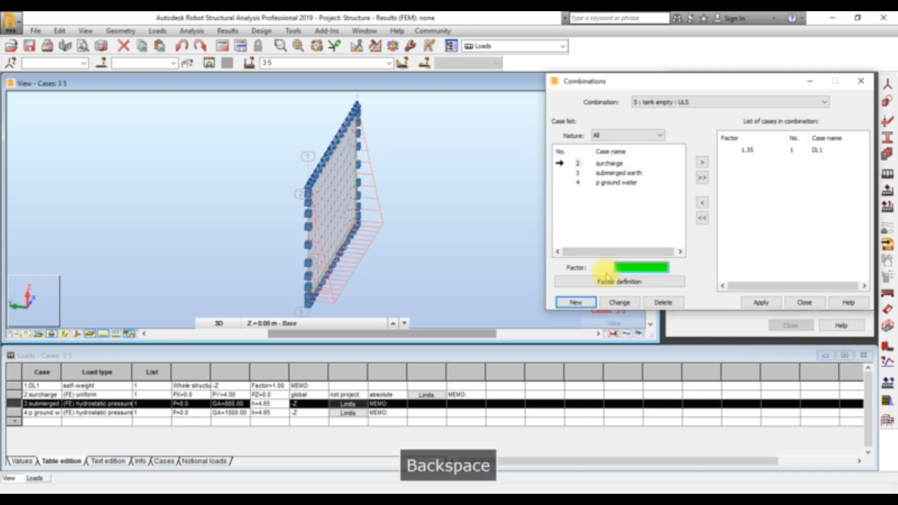
type("1.5")
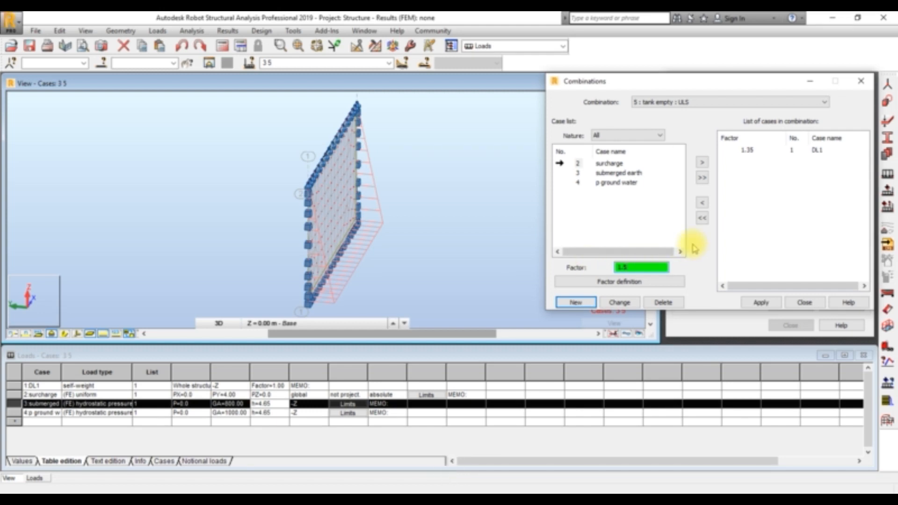
left_click(703, 162)
Add the submerged earth case to the tank empty combination with a factor of 1.4.
left_click(578, 167)
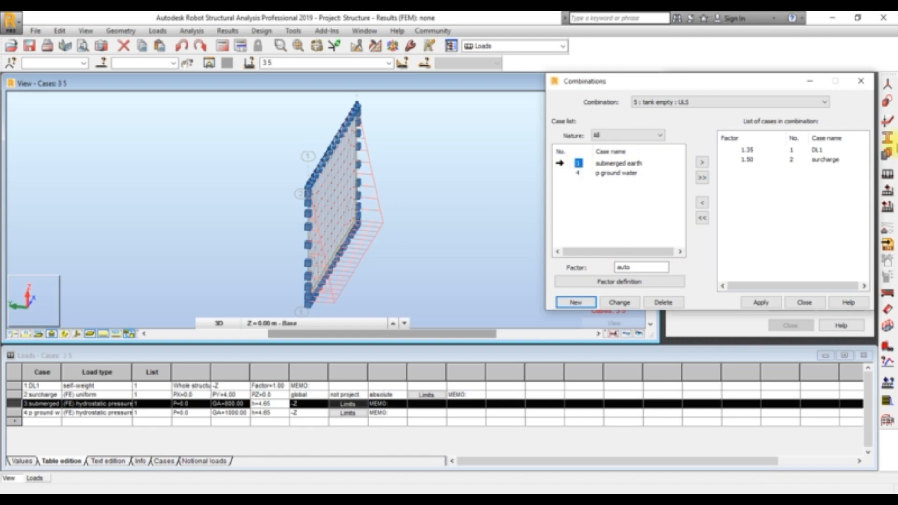
left_click(837, 482)
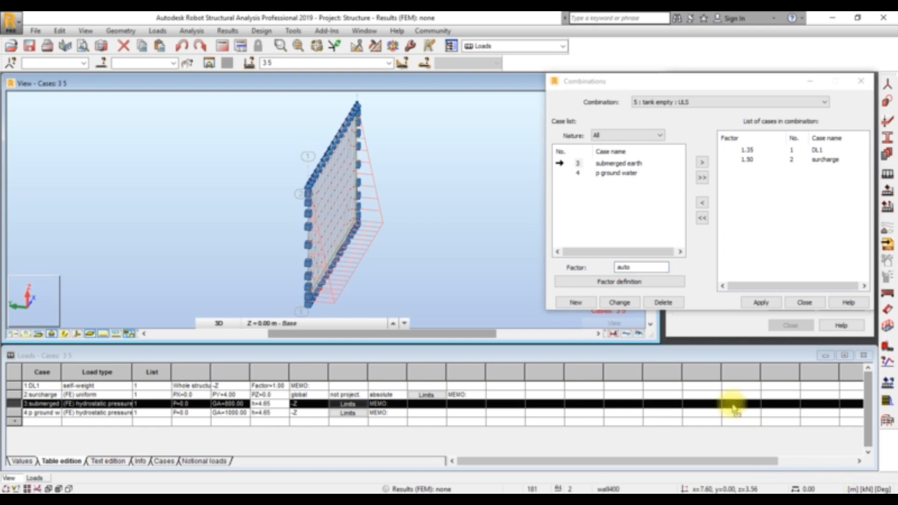
double_click(640, 267)
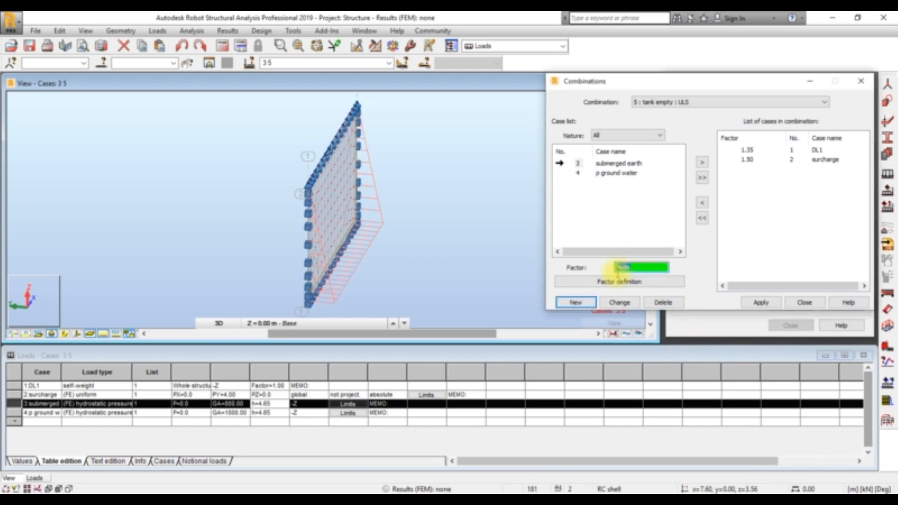
type("1")
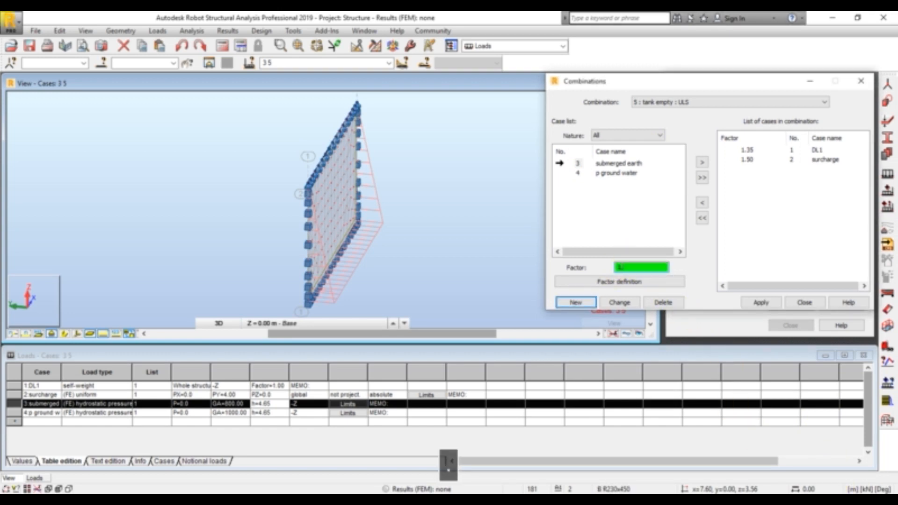
left_click(702, 163)
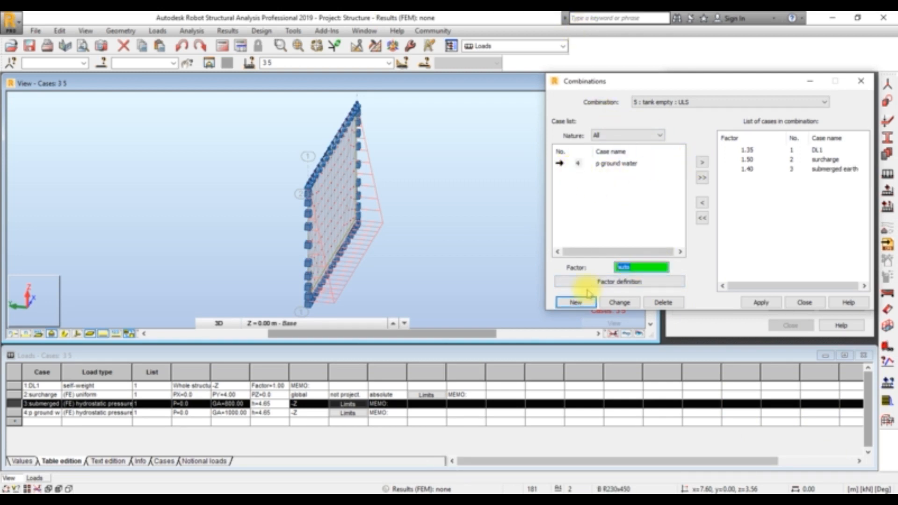
Add p ground water to the tank empty combination with a factor of 1.2, apply the combination and close its definition.
type("1.2")
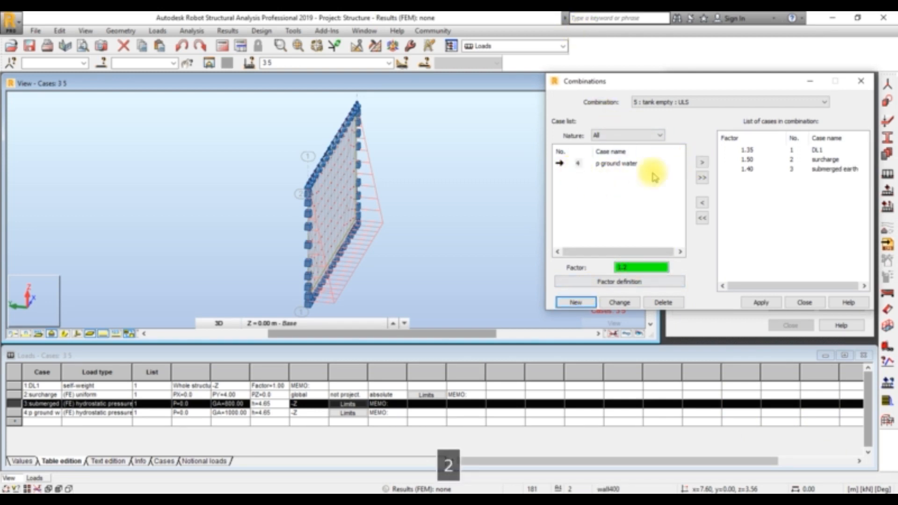
left_click(701, 162)
left_click(761, 303)
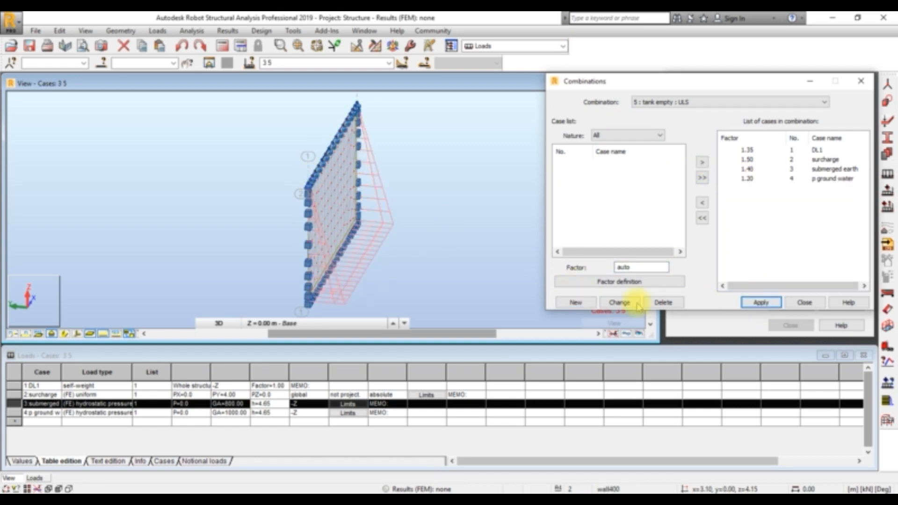
left_click(801, 303)
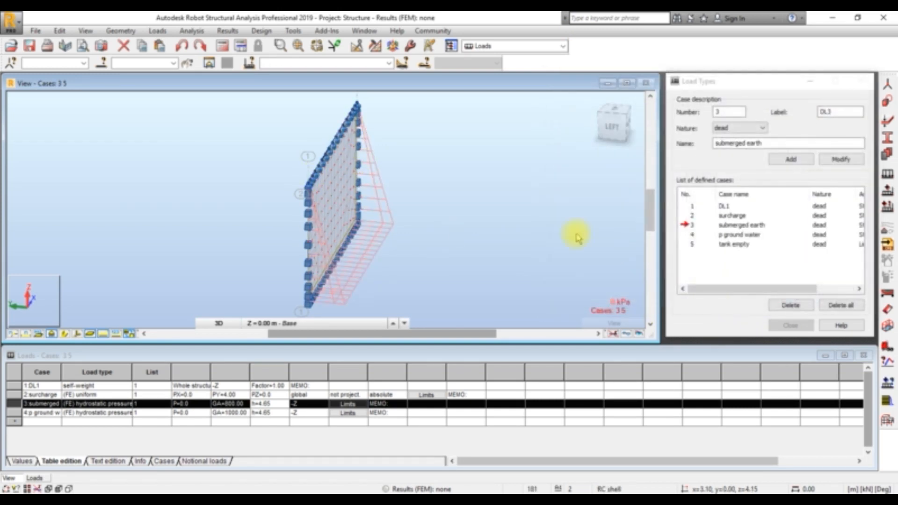
Return to the Geometry layout and run the structural calculations.
left_click(531, 45)
left_click(502, 66)
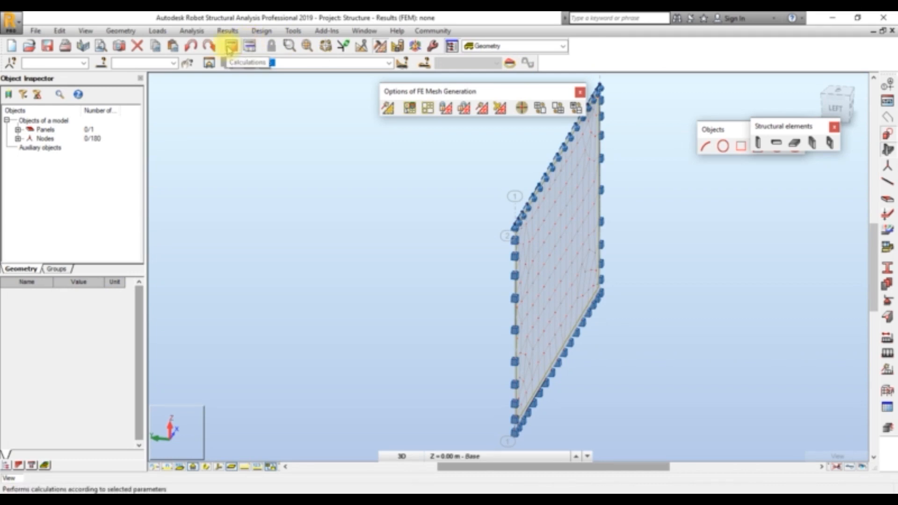
left_click(231, 46)
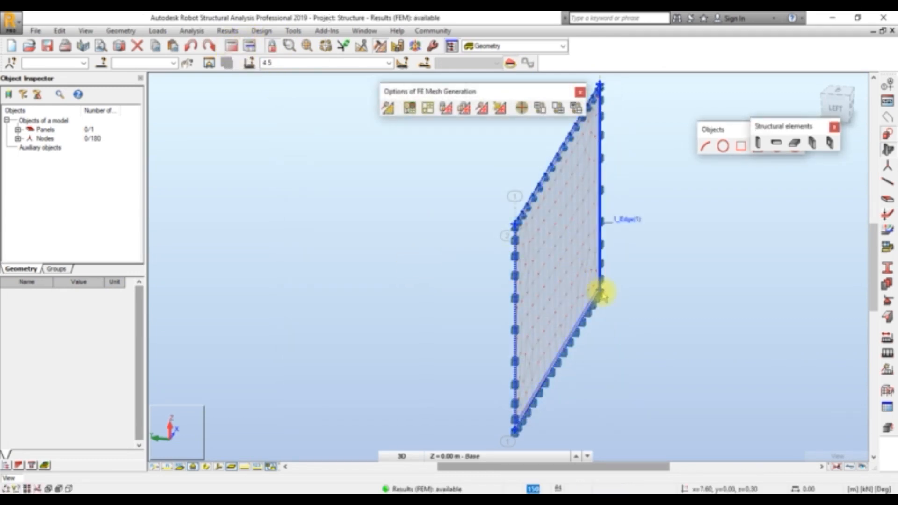
Close the floating FE mesh options, structural elements and objects toolbars that surround the wall model.
scroll(634, 316, "down", 3)
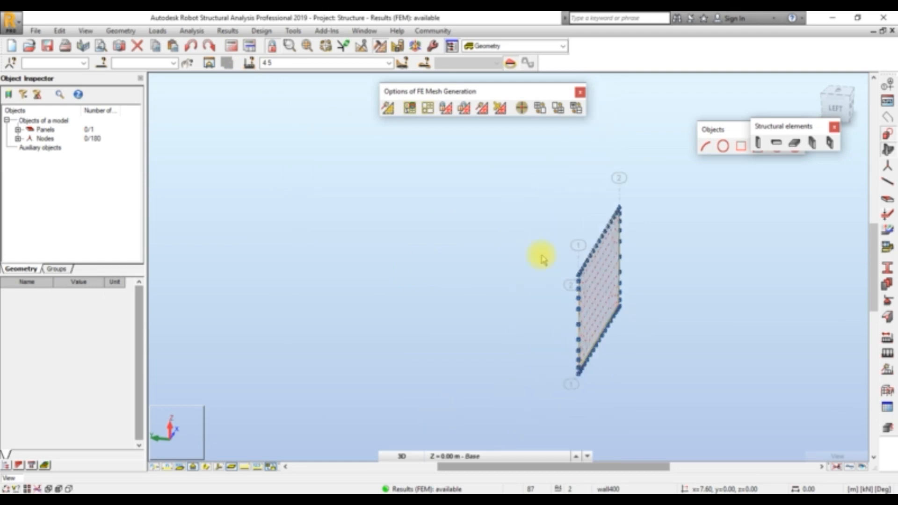
left_click(581, 92)
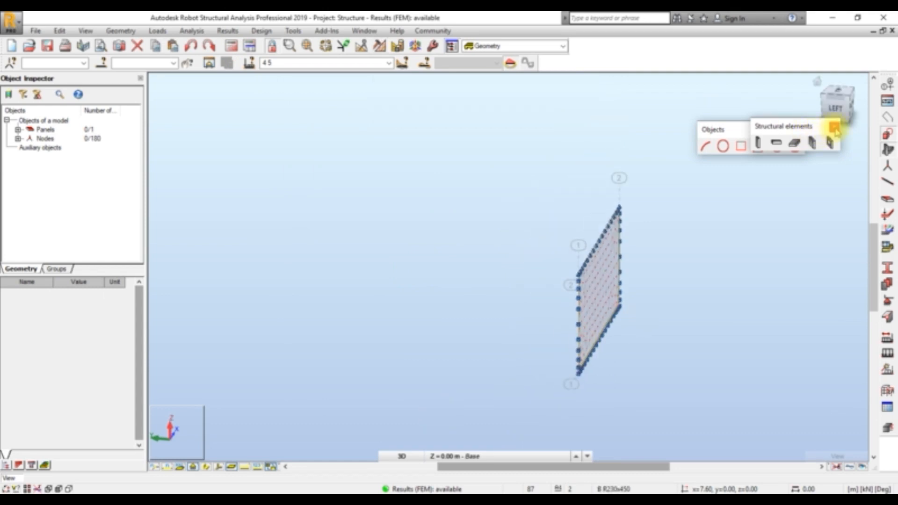
left_click(837, 129)
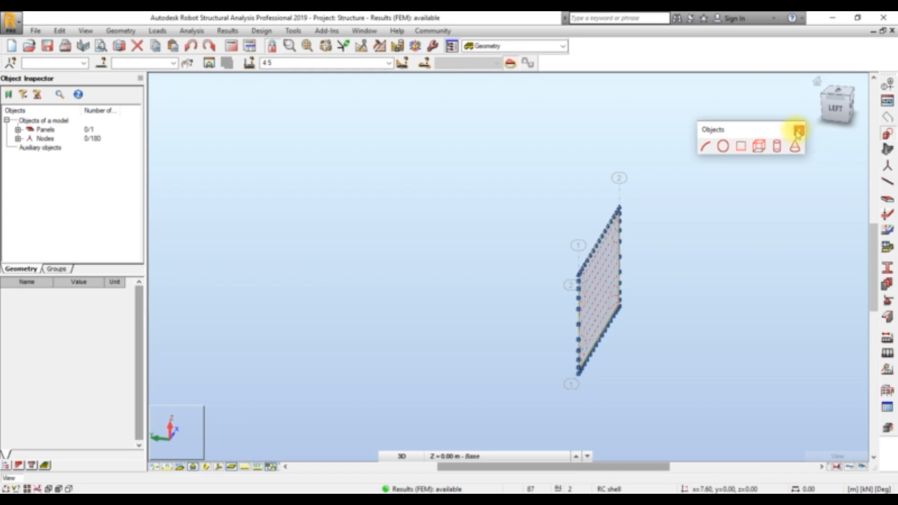
left_click(798, 131)
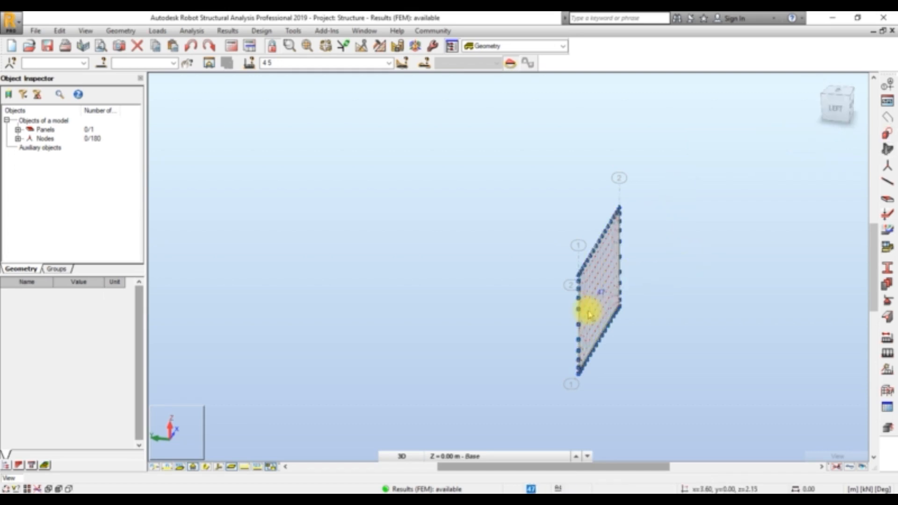
Turn the wall model to its front face and open the Maps settings for panel results.
scroll(561, 328, "up", 4)
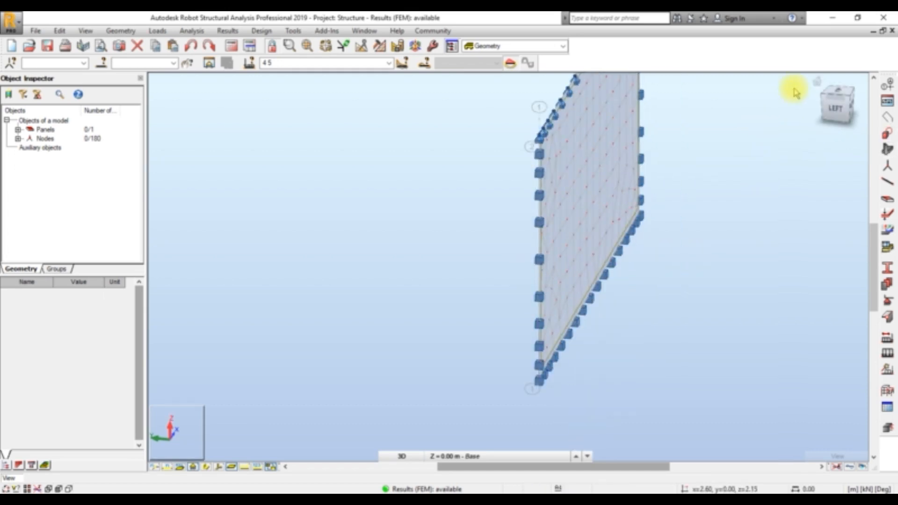
left_click(822, 83)
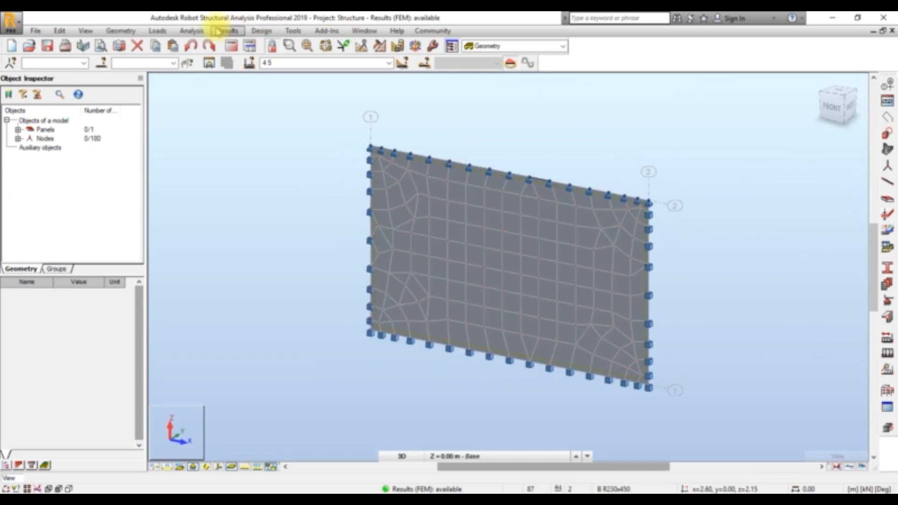
left_click(227, 31)
left_click(229, 94)
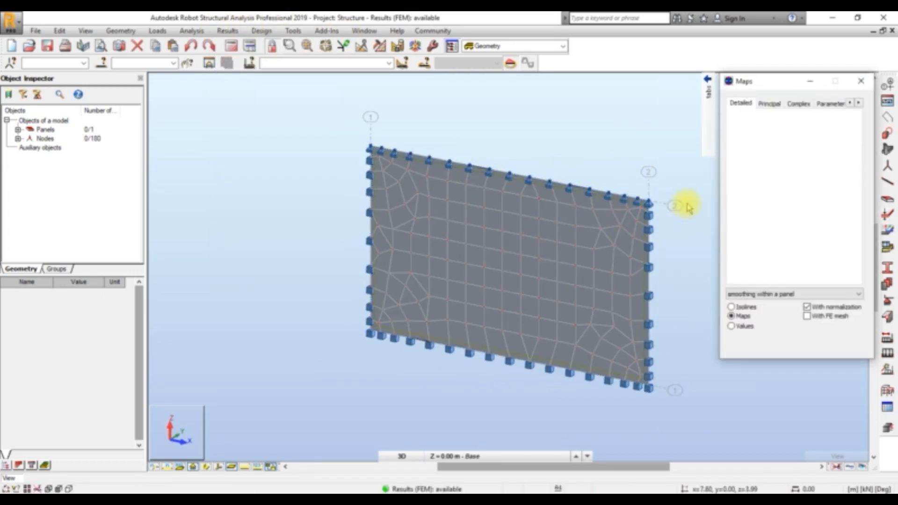
mouse_move(707, 125)
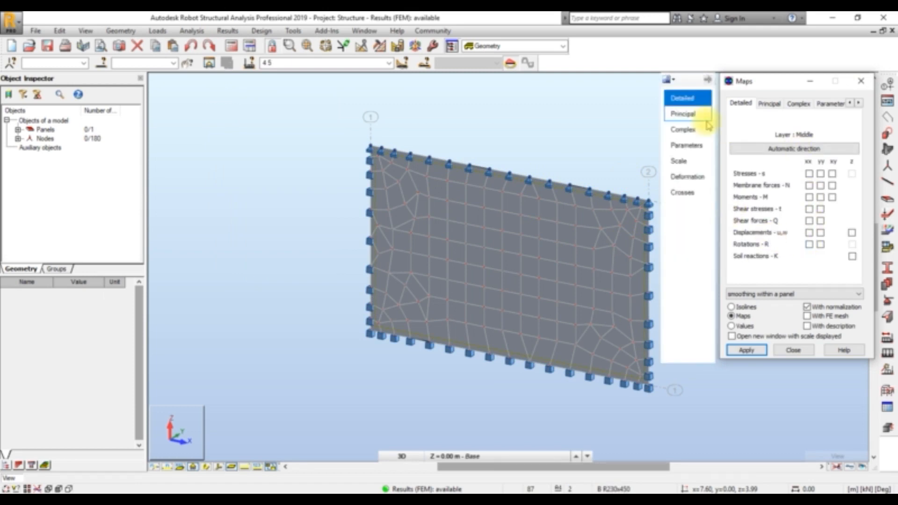
Display the xx moment (M) map on the wall panel in the automatic direction.
left_click(810, 197)
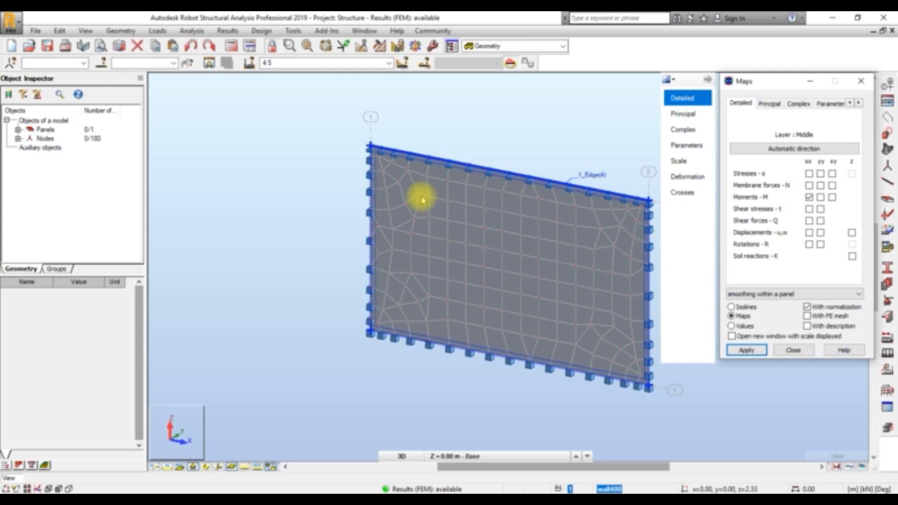
scroll(421, 195, "down", 1)
middle_click_drag(560, 254, 588, 255)
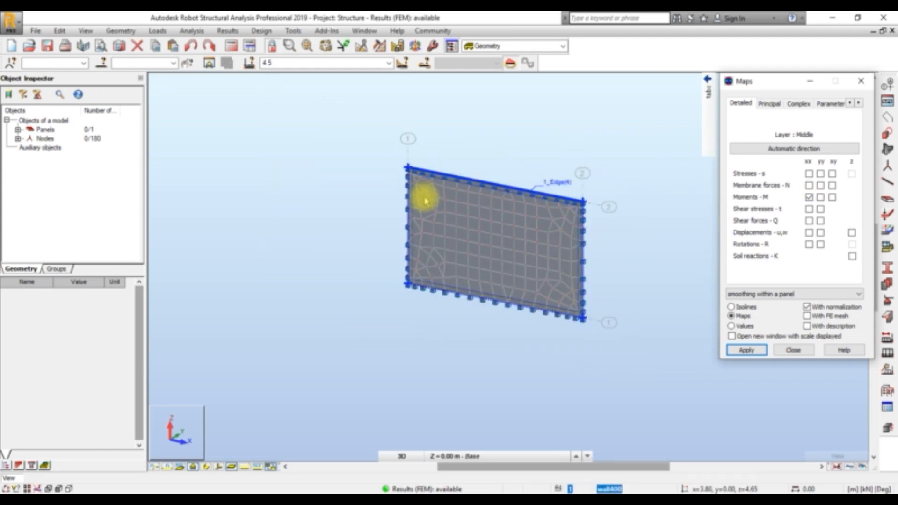
left_click(821, 197)
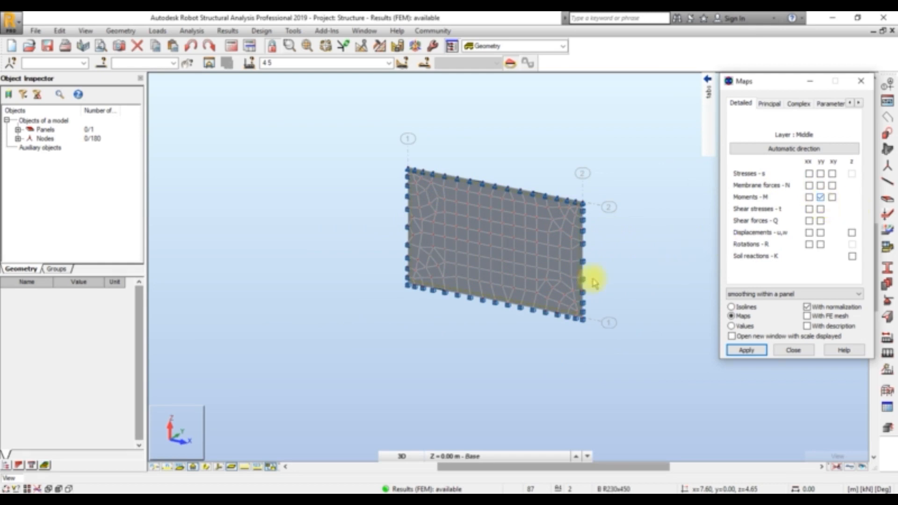
left_click(832, 197)
left_click(810, 197)
left_click(748, 351)
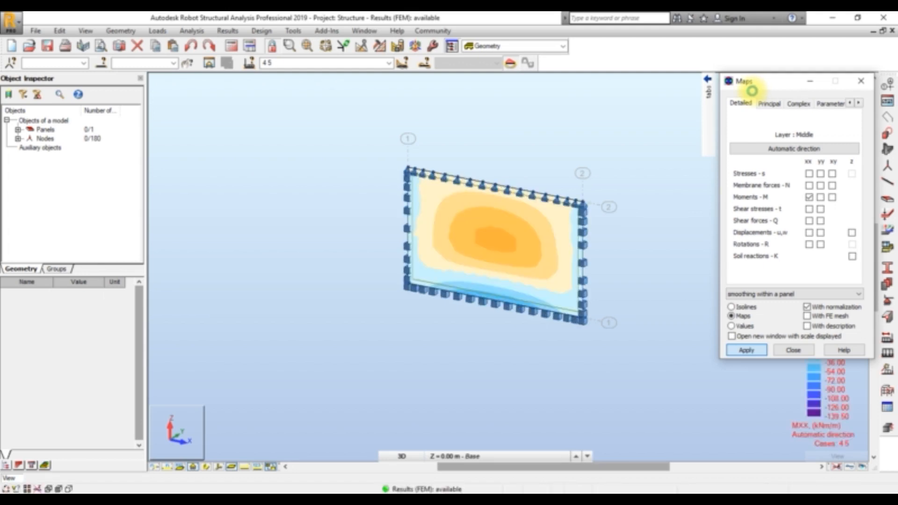
Switch the displayed results to case 5, tank empty, and examine the xx moment map along the wall's base.
left_click_drag(772, 82, 267, 154)
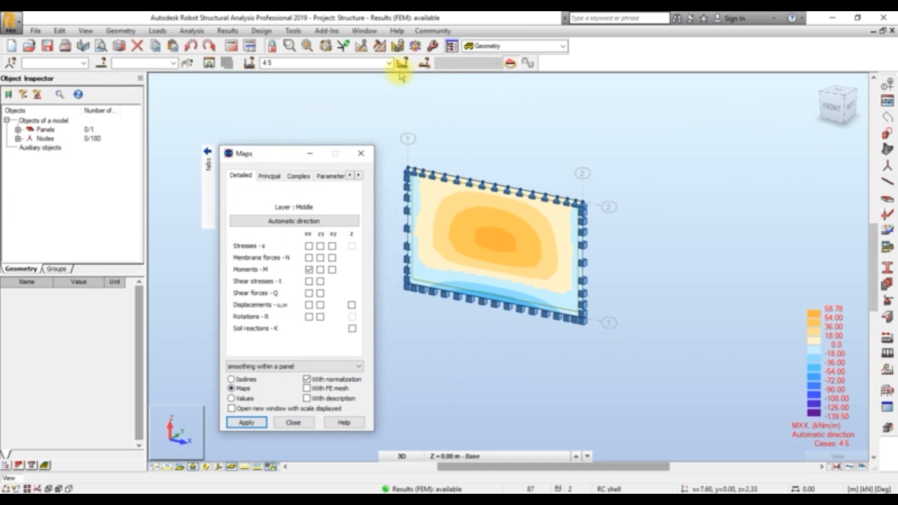
left_click(387, 63)
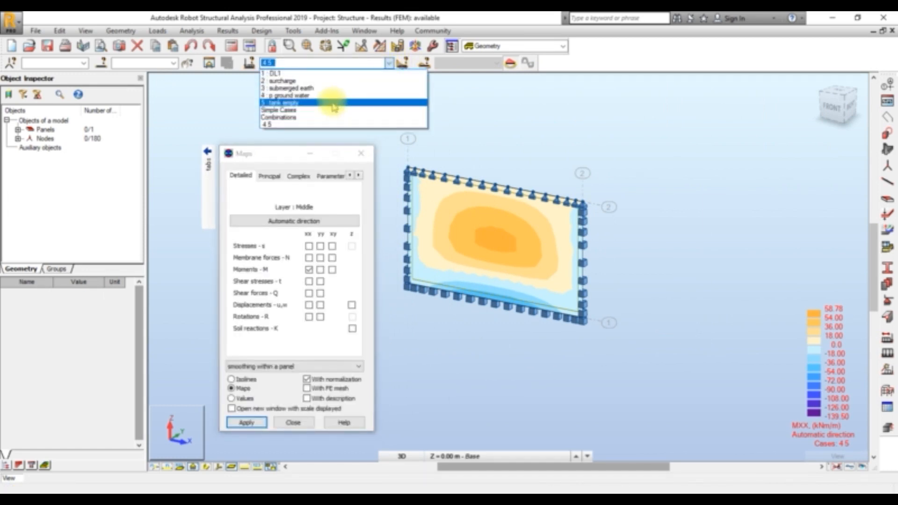
left_click(333, 103)
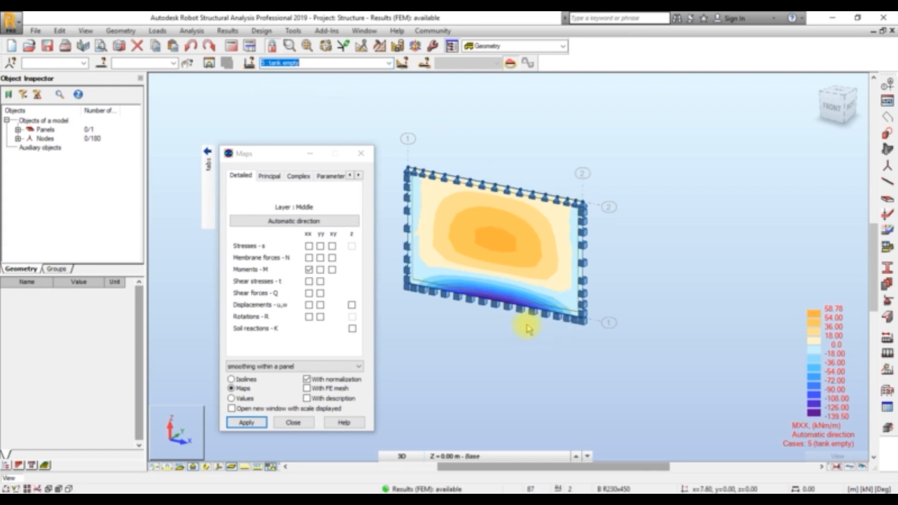
middle_click_drag(527, 329, 581, 297)
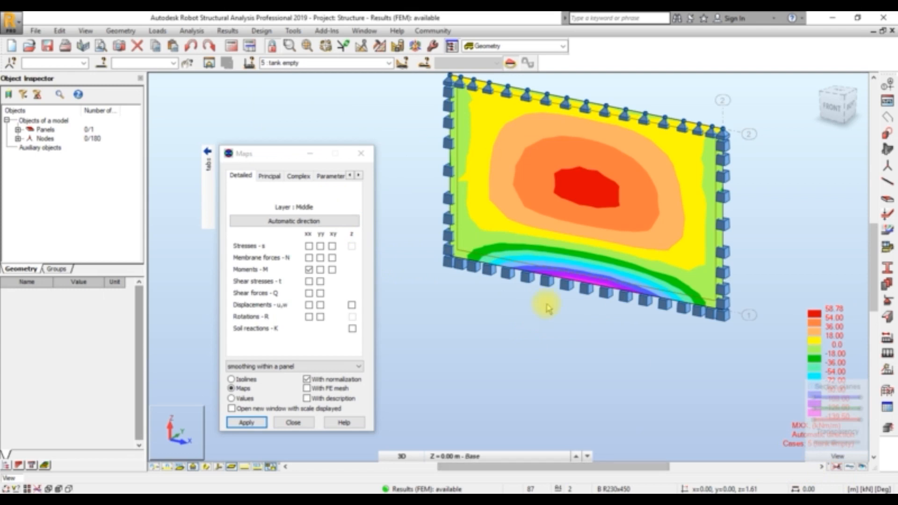
scroll(563, 285, "up", 5)
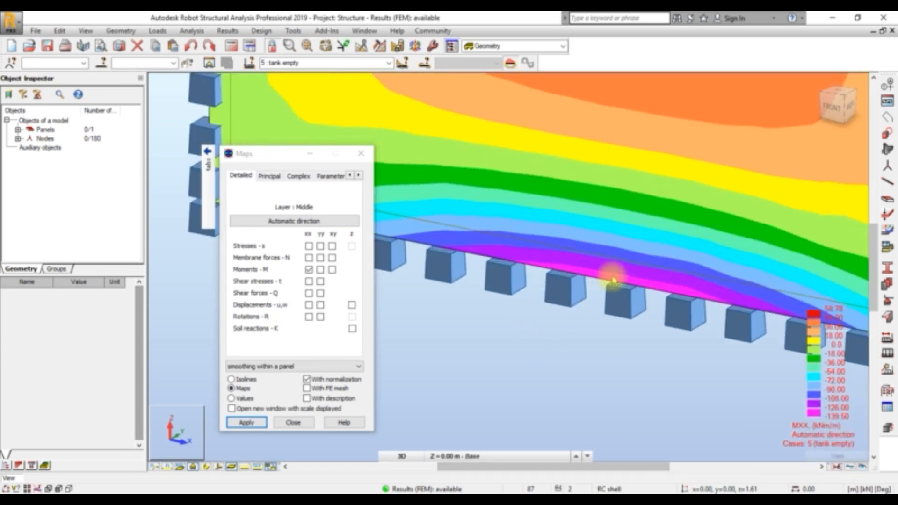
scroll(596, 283, "down", 5)
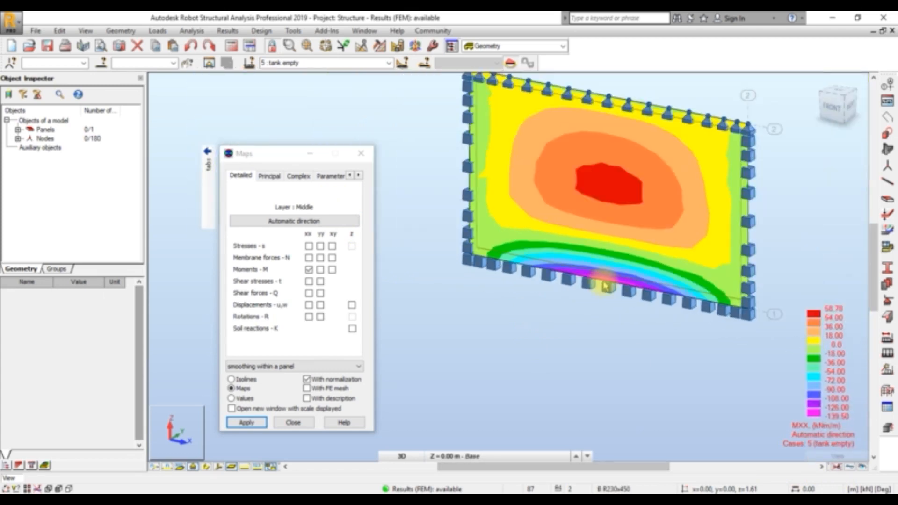
scroll(613, 279, "up", 5)
scroll(615, 276, "down", 6)
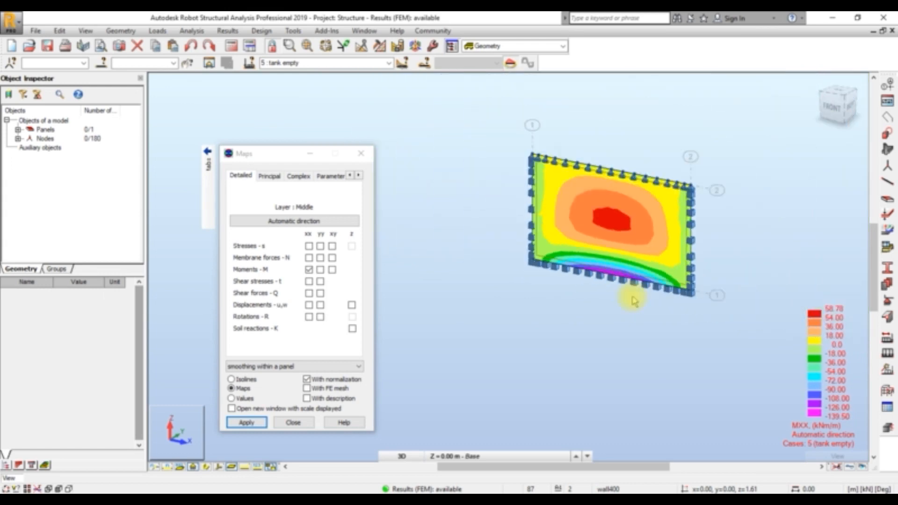
Display the yy moment map for the tank empty case and examine it along the wall's side edges.
left_click(320, 270)
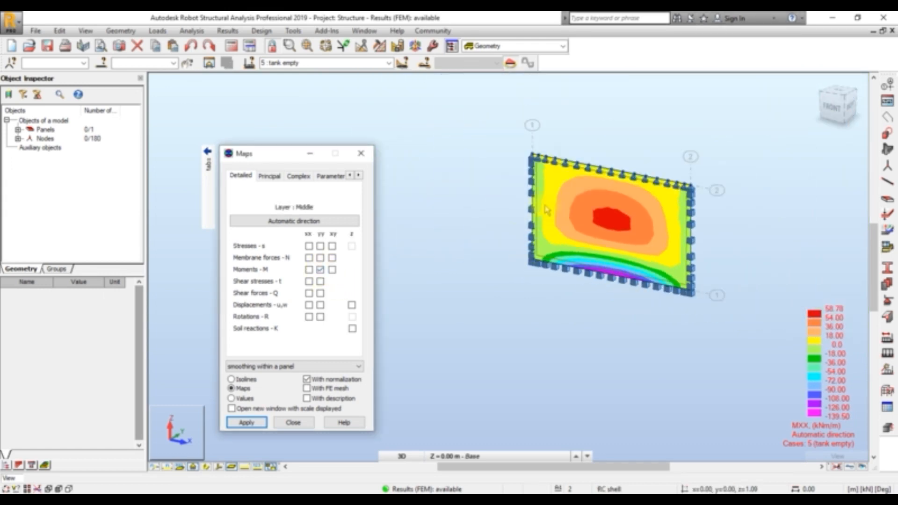
left_click(243, 423)
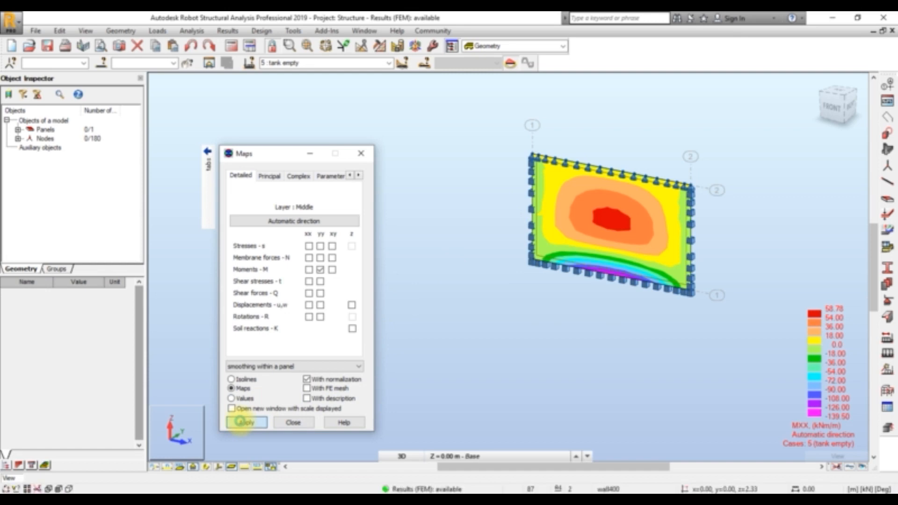
scroll(550, 212, "up", 3)
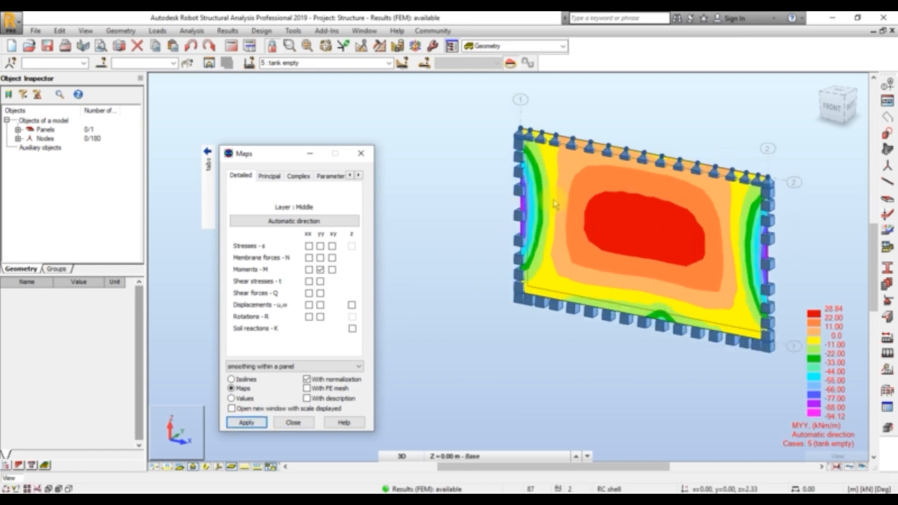
scroll(492, 216, "down", 1)
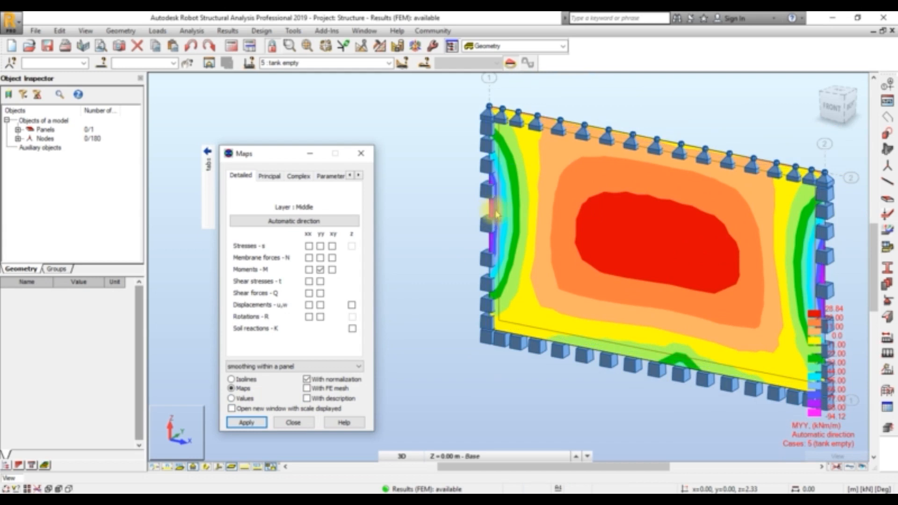
scroll(491, 216, "up", 3)
scroll(491, 218, "down", 2)
scroll(490, 218, "down", 3)
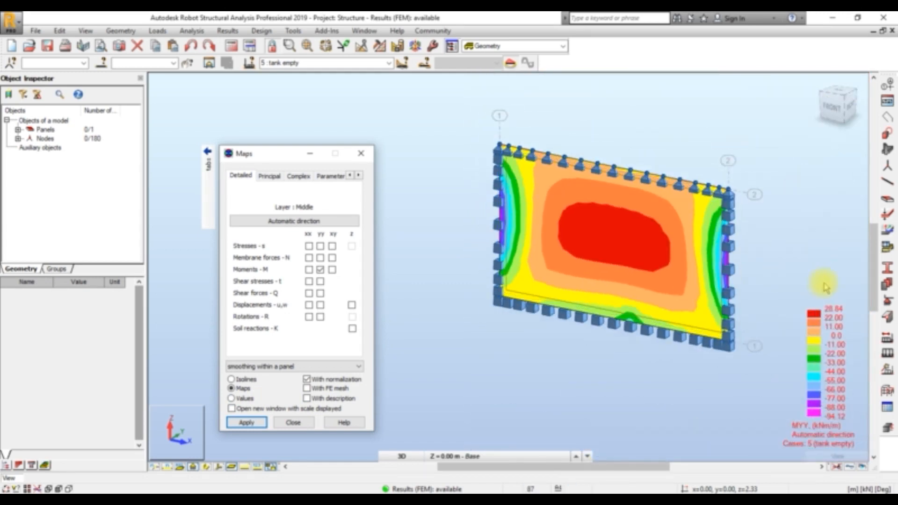
scroll(737, 271, "up", 4)
scroll(722, 267, "down", 3)
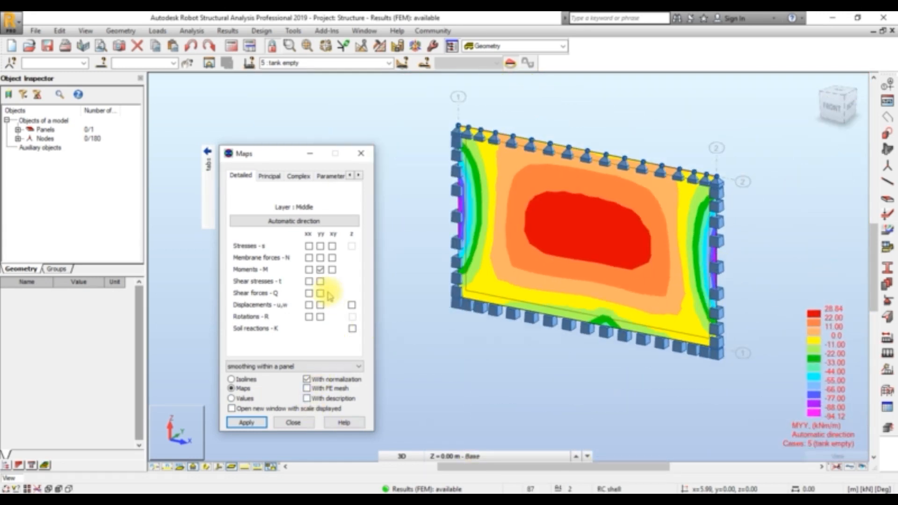
Compare the wall's xy, yy and xx moment maps for the tank empty case by displaying each in turn.
left_click(333, 270)
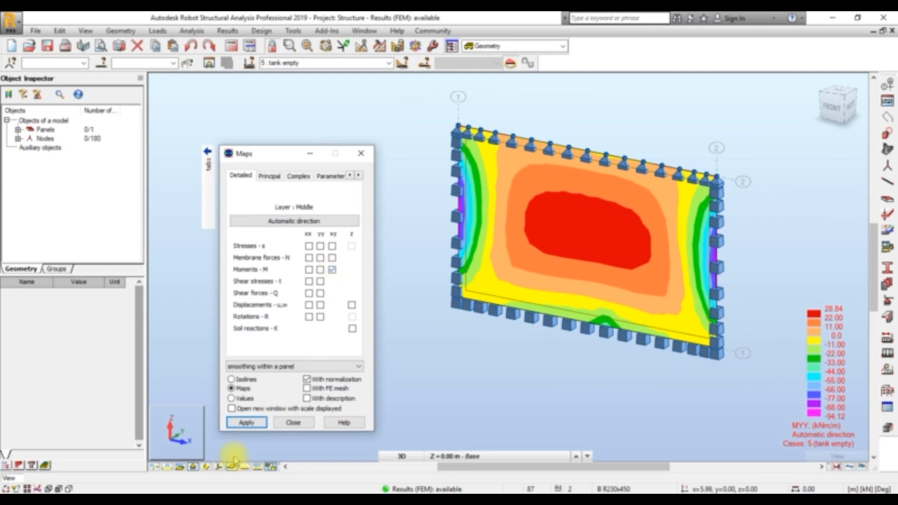
left_click(247, 422)
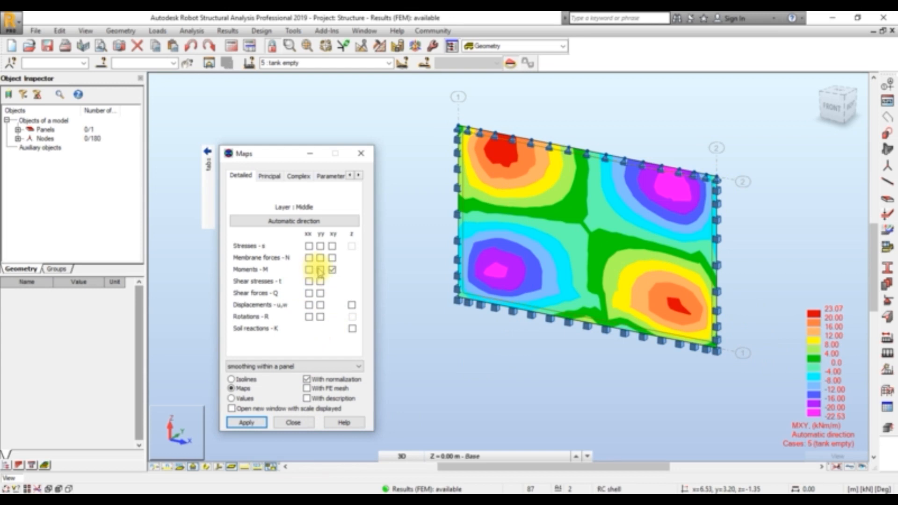
left_click(248, 423)
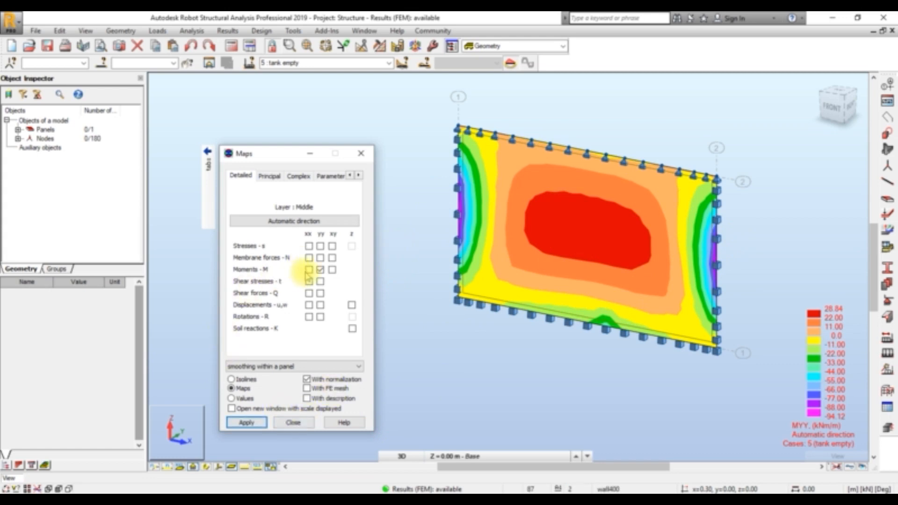
left_click(309, 270)
left_click(247, 422)
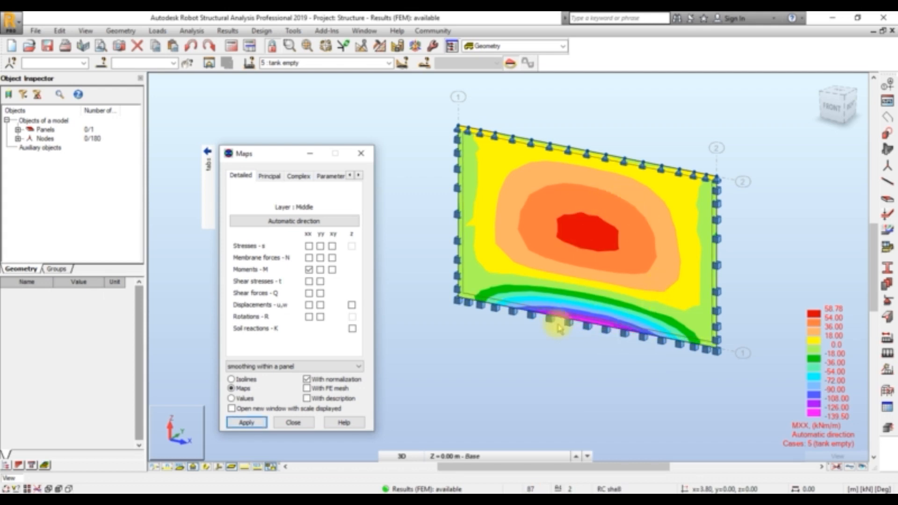
Clear the xx moment map from the wall and close the Maps settings.
scroll(526, 323, "down", 2)
left_click(248, 423)
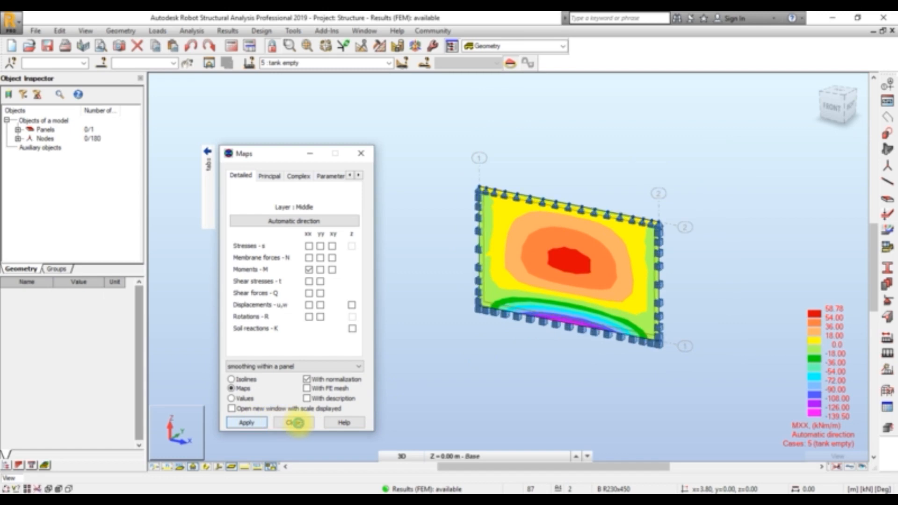
left_click(309, 316)
left_click(262, 422)
left_click(293, 423)
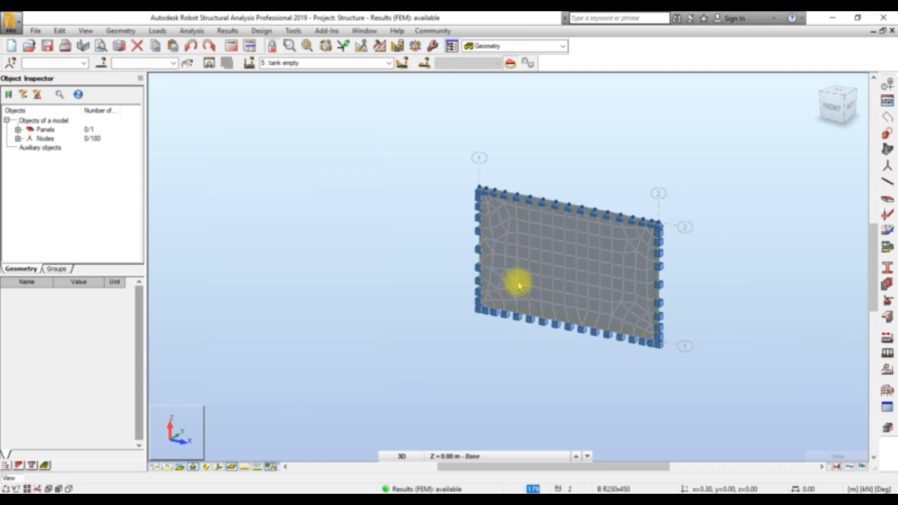
Transfer the wall panel to the Provided Reinforcement of RC Elements module and dismiss the calculation status report.
scroll(519, 285, "up", 4)
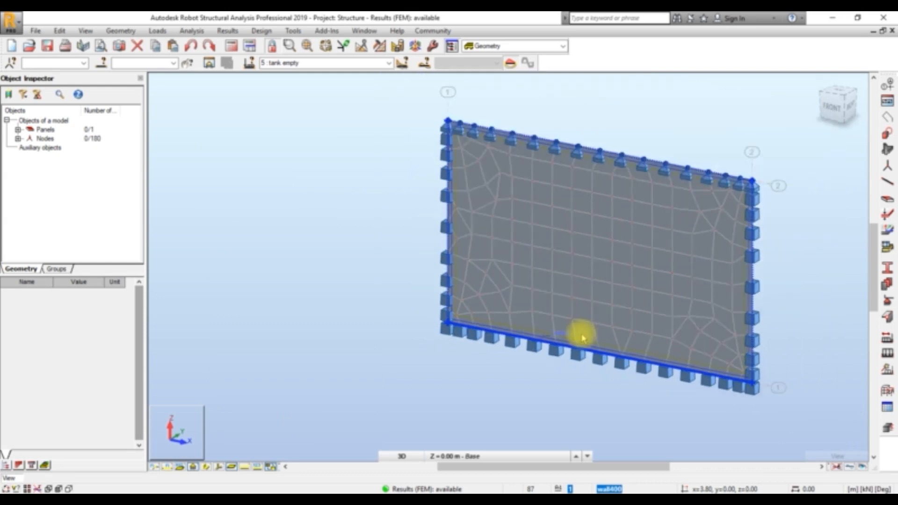
scroll(583, 338, "down", 2)
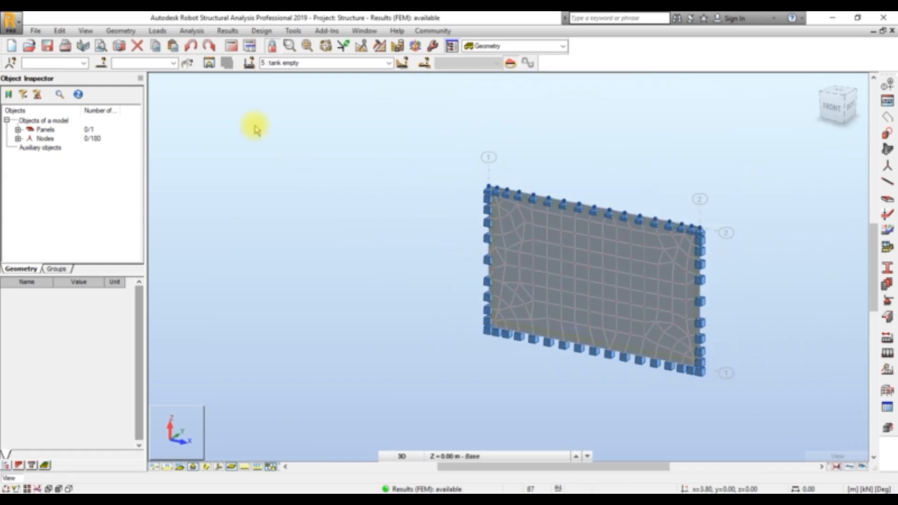
left_click(487, 224)
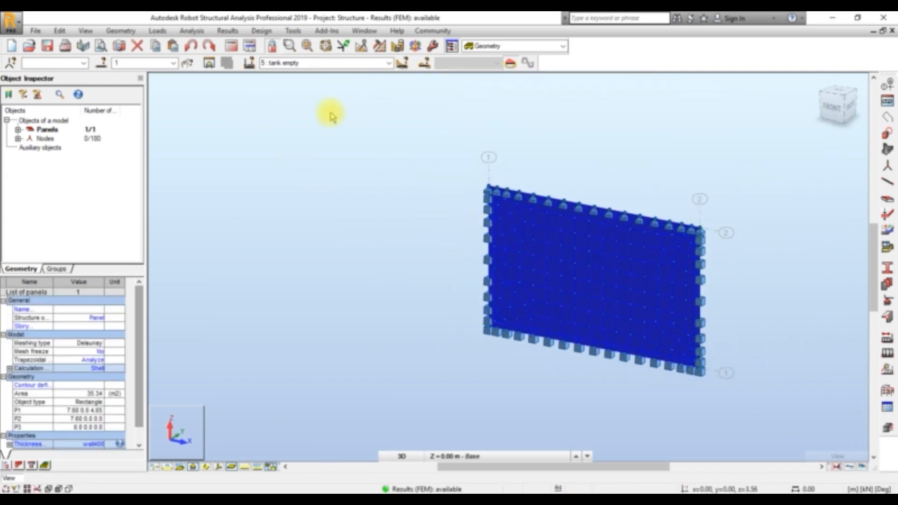
left_click(262, 30)
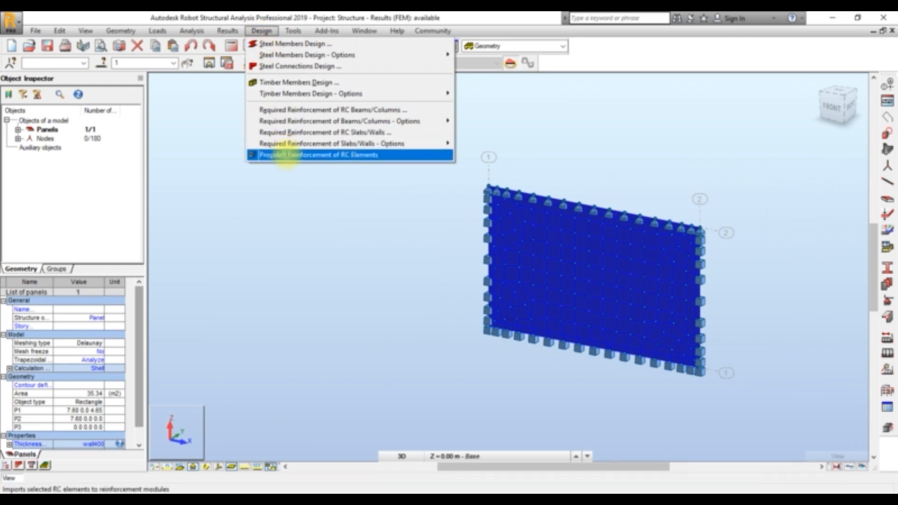
left_click(293, 156)
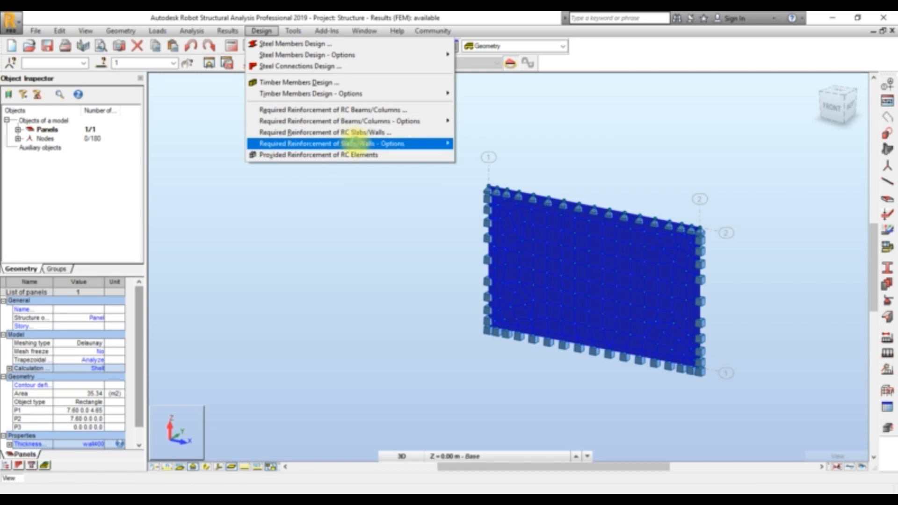
left_click(353, 155)
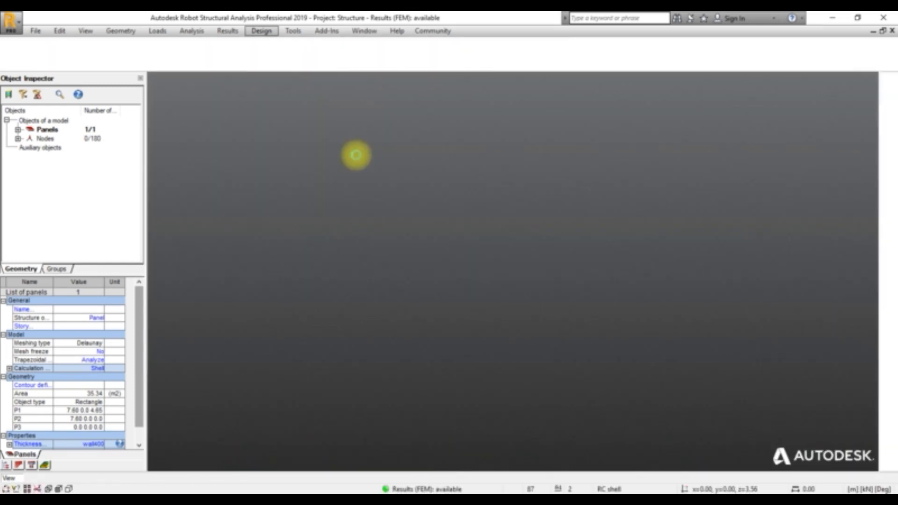
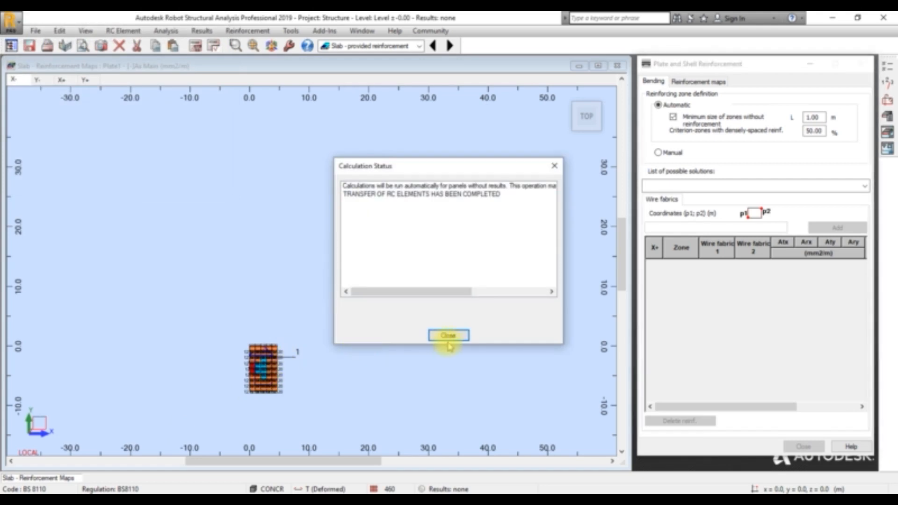
left_click(448, 336)
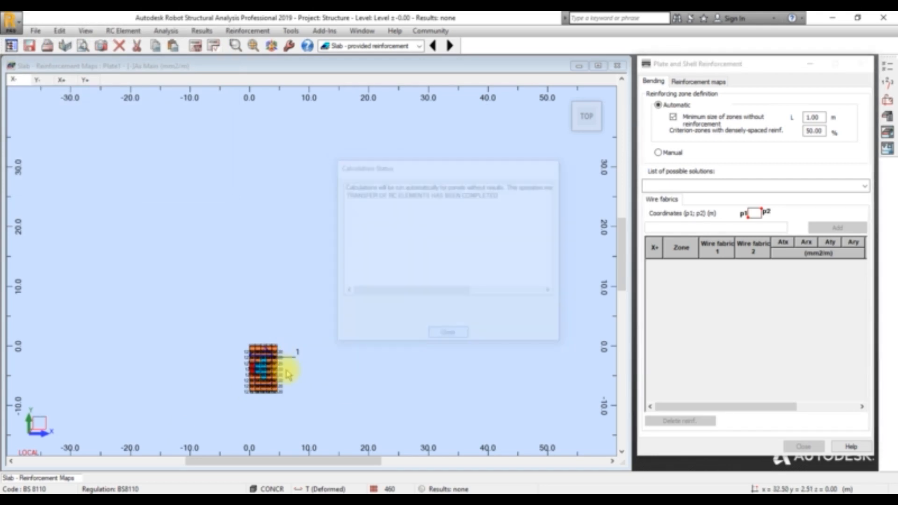
Examine the wall's required reinforcement maps in the X-, Y-, X+ and Y+ directions by displaying each in turn.
scroll(262, 384, "up", 5)
scroll(270, 385, "up", 6)
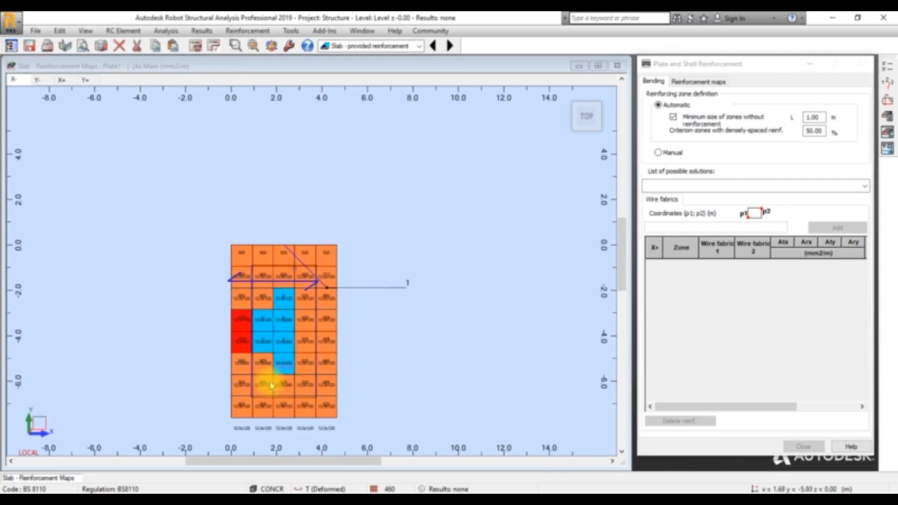
scroll(307, 320, "down", 6)
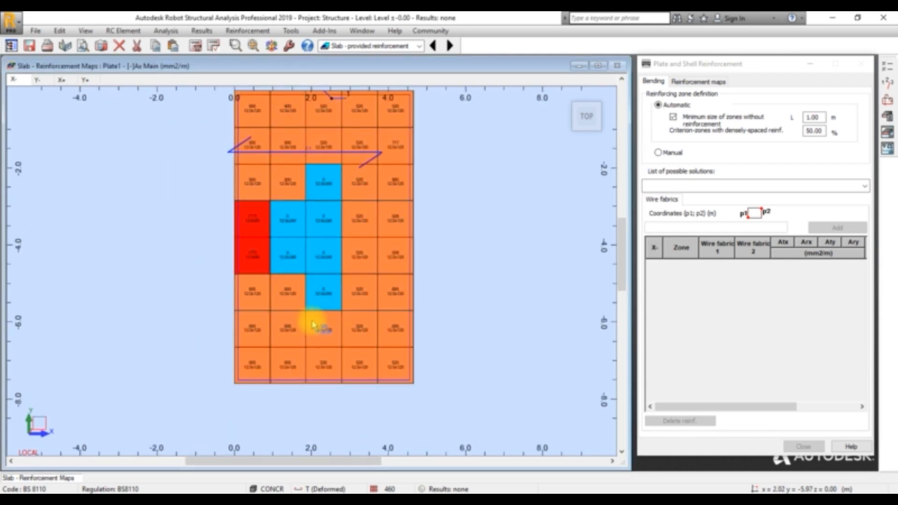
left_click(47, 82)
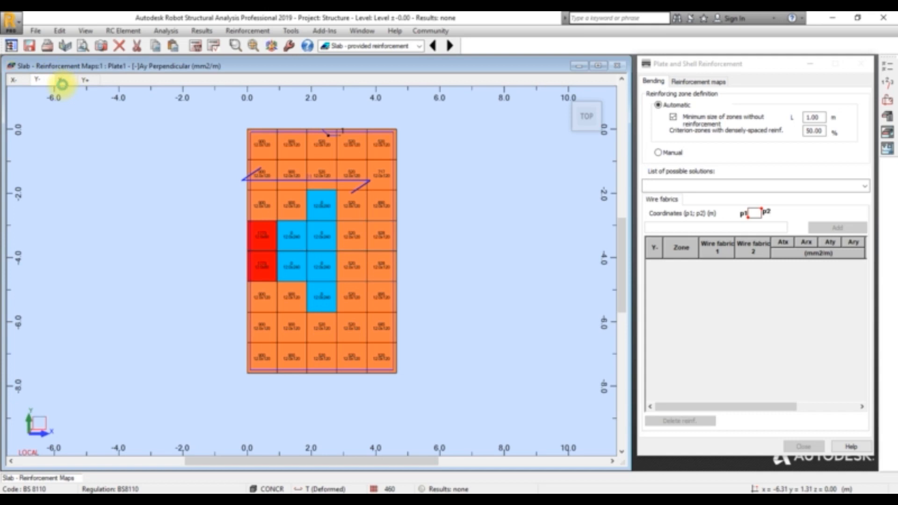
left_click(62, 82)
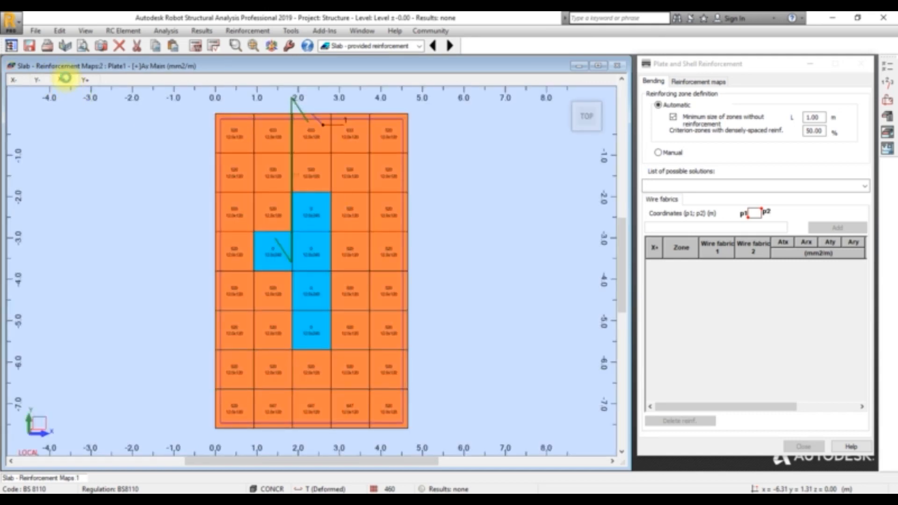
left_click(10, 81)
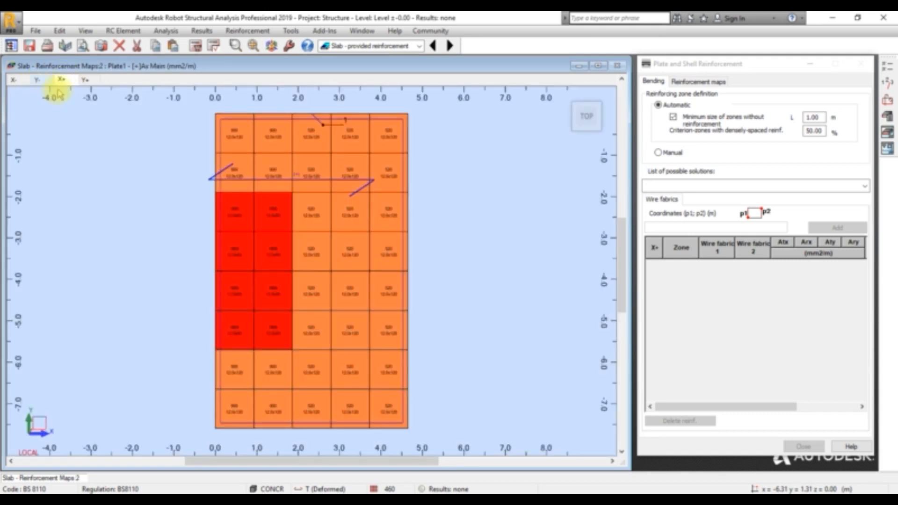
left_click(86, 81)
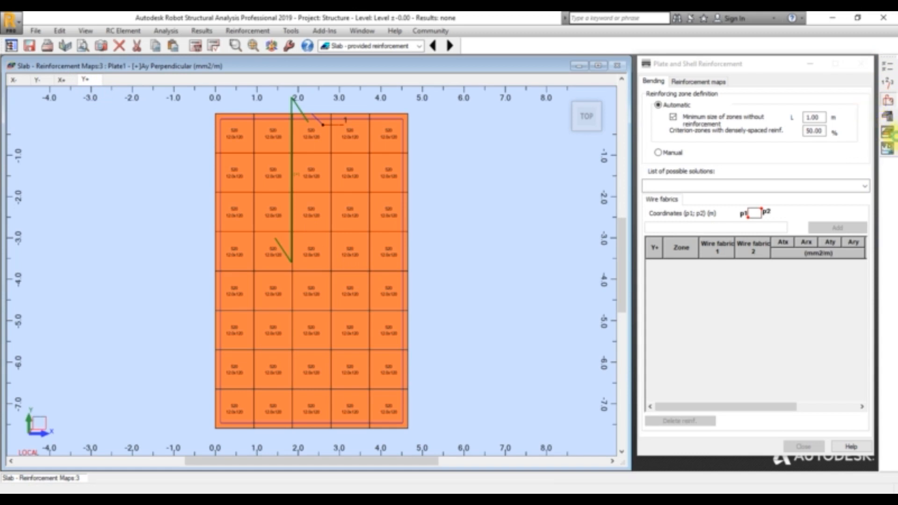
Set the reinforcement pattern's type to Bars and its bottom bar diameters to 16 in directions X and Y.
left_click(889, 133)
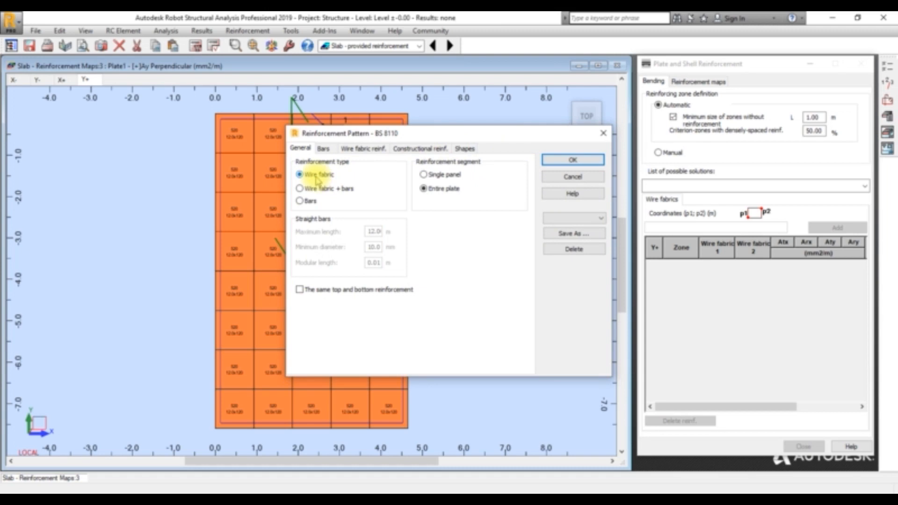
left_click(300, 200)
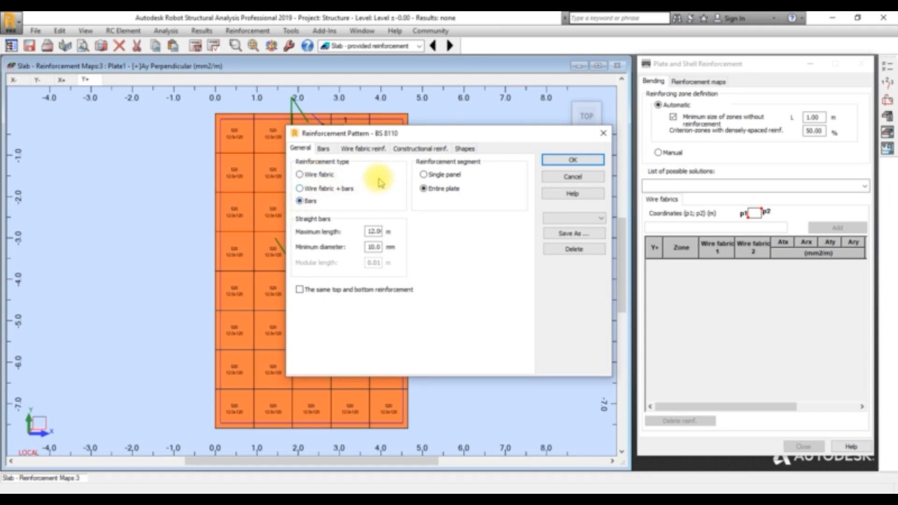
left_click(323, 149)
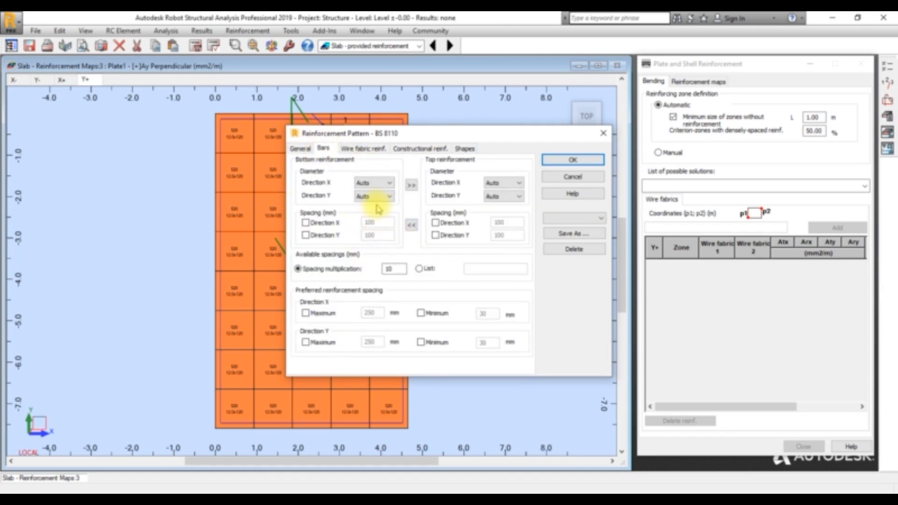
left_click(377, 187)
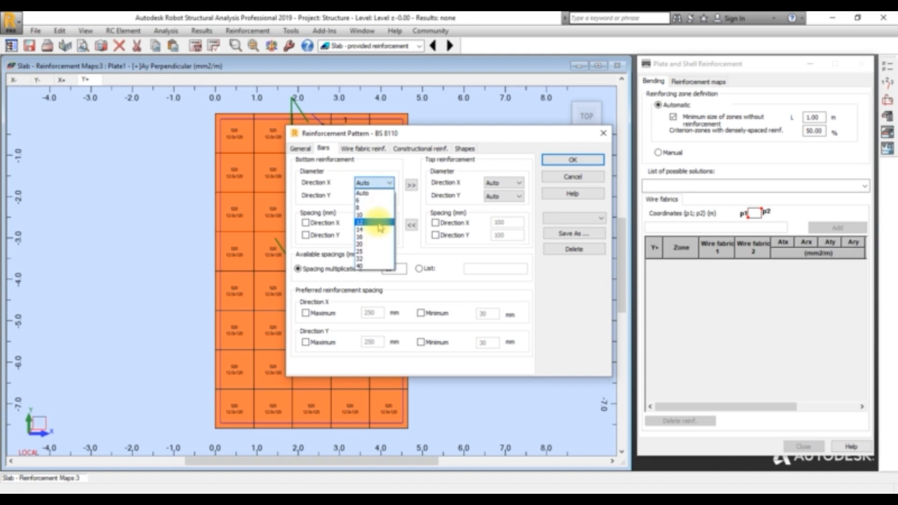
left_click(379, 244)
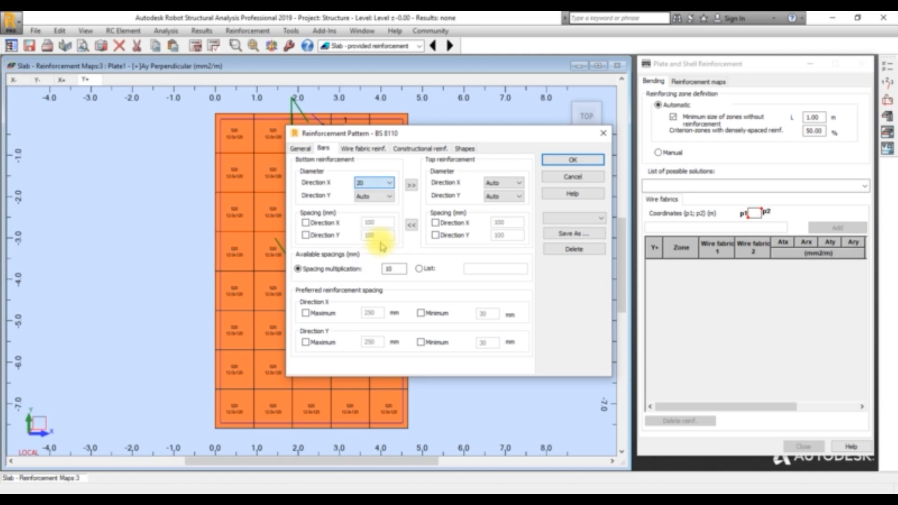
left_click(384, 185)
left_click(372, 226)
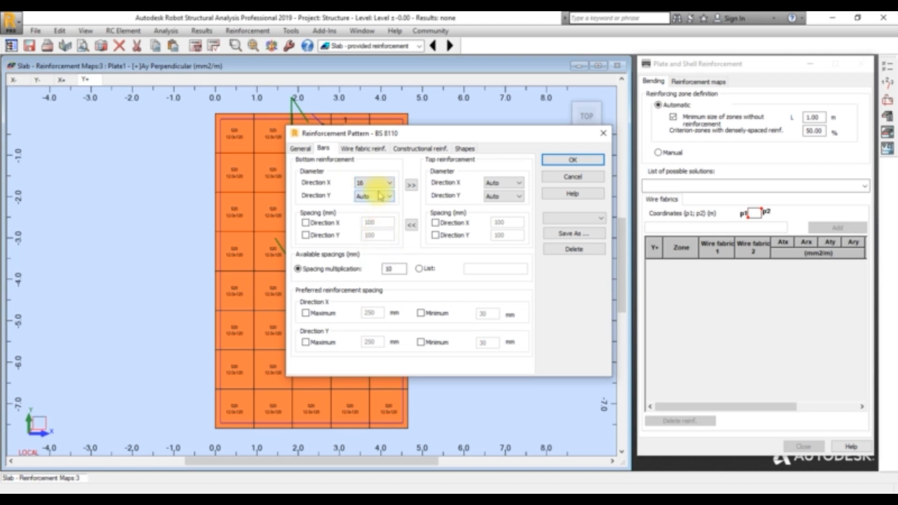
left_click(381, 196)
left_click(371, 238)
Set the top bar diameters to 16 in directions X and Y and accept the reinforcement pattern.
left_click(504, 183)
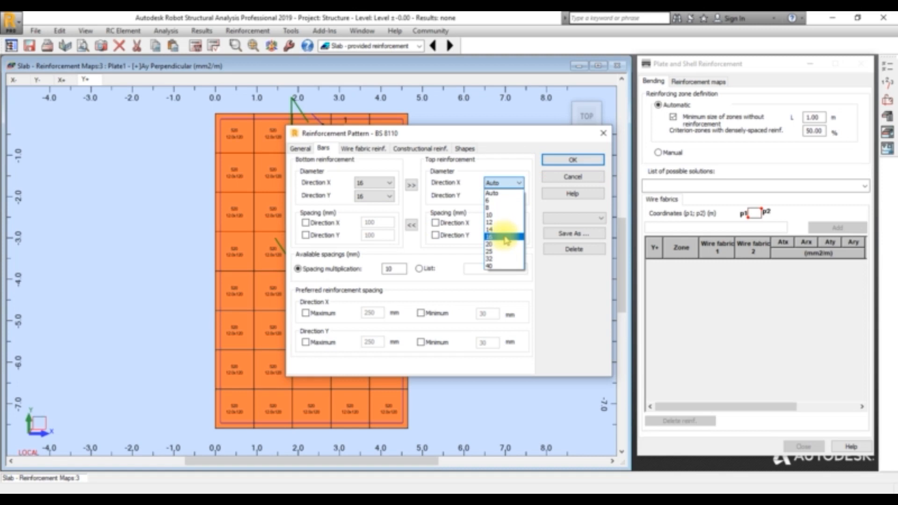
left_click(503, 237)
left_click(504, 196)
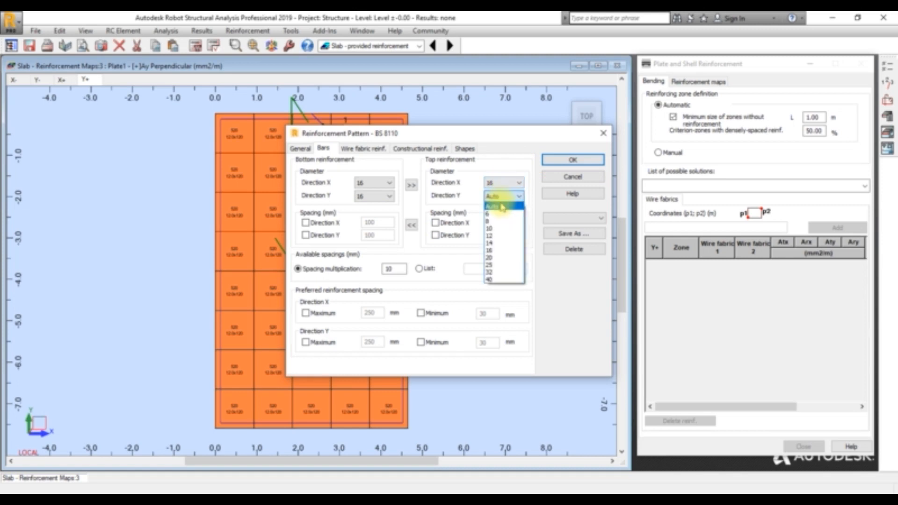
left_click(504, 250)
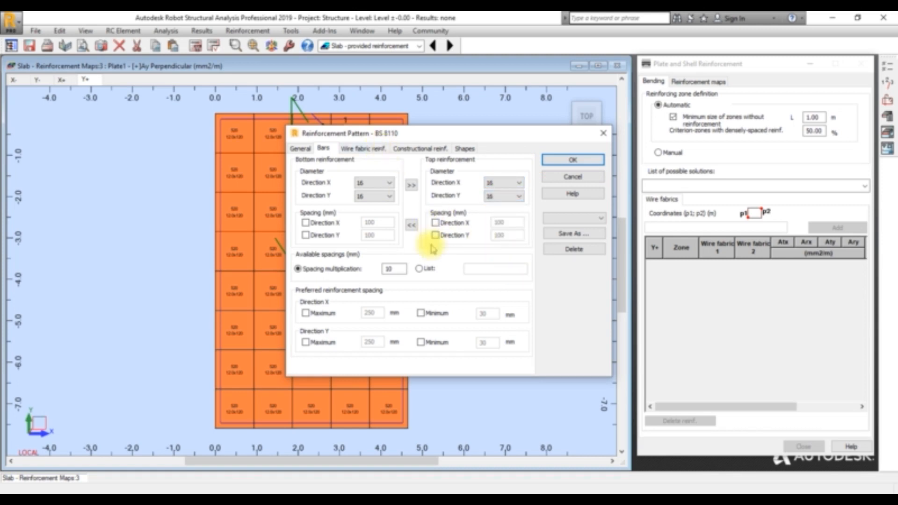
left_click(361, 148)
left_click(412, 149)
left_click(465, 149)
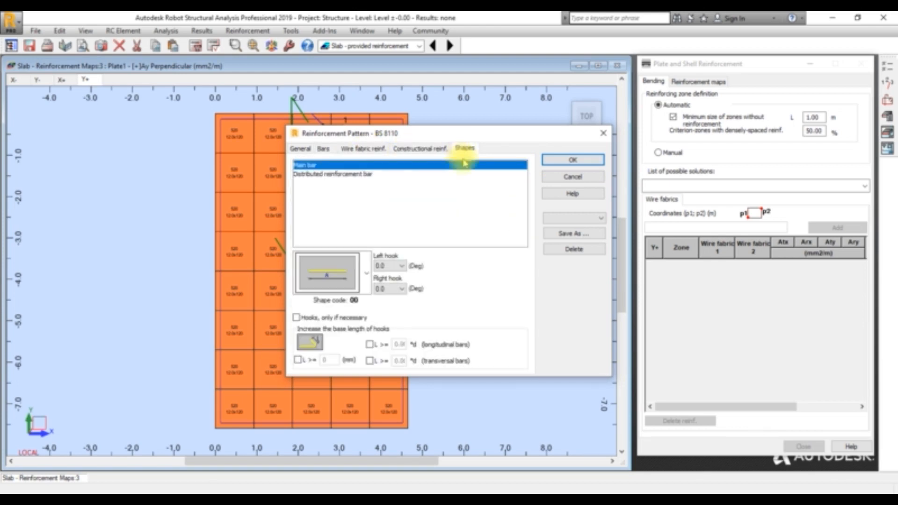
left_click(585, 163)
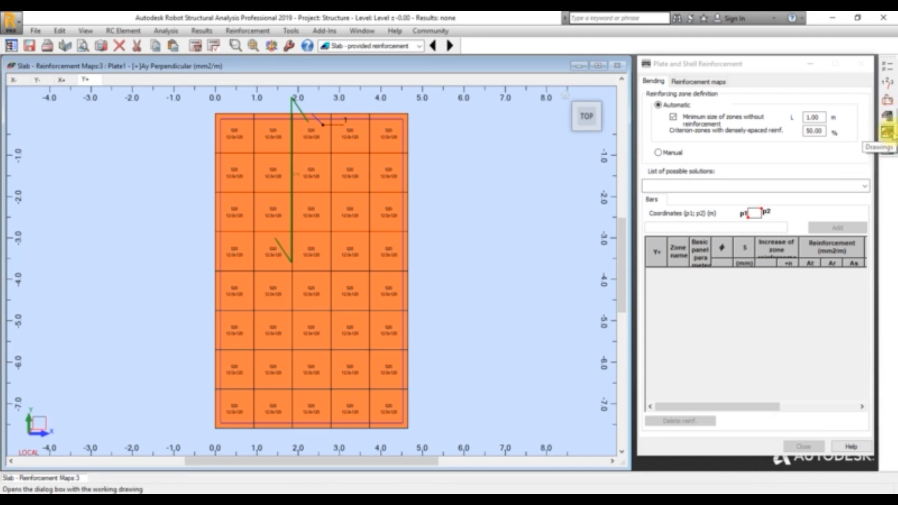
Look through the wall panel's formwork, bottom and top reinforcement drawings and return to the reinforcement maps.
left_click(890, 133)
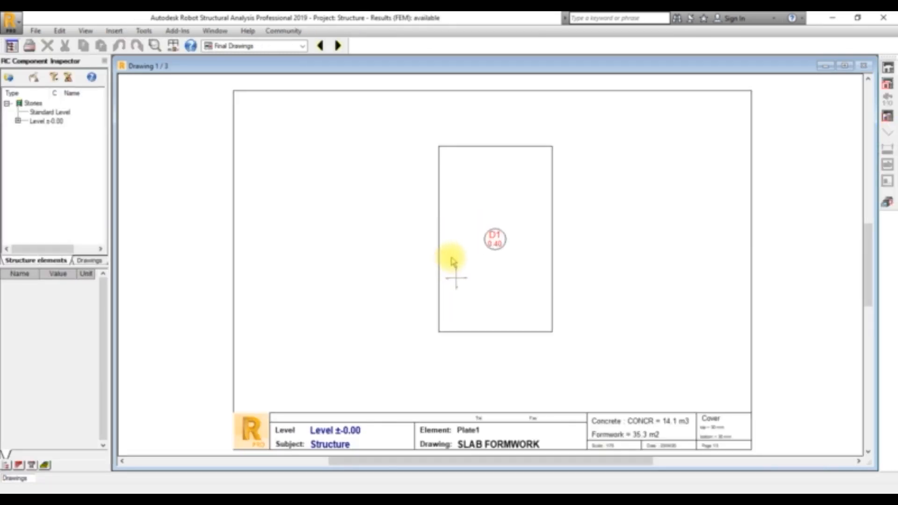
left_click(339, 45)
left_click(338, 46)
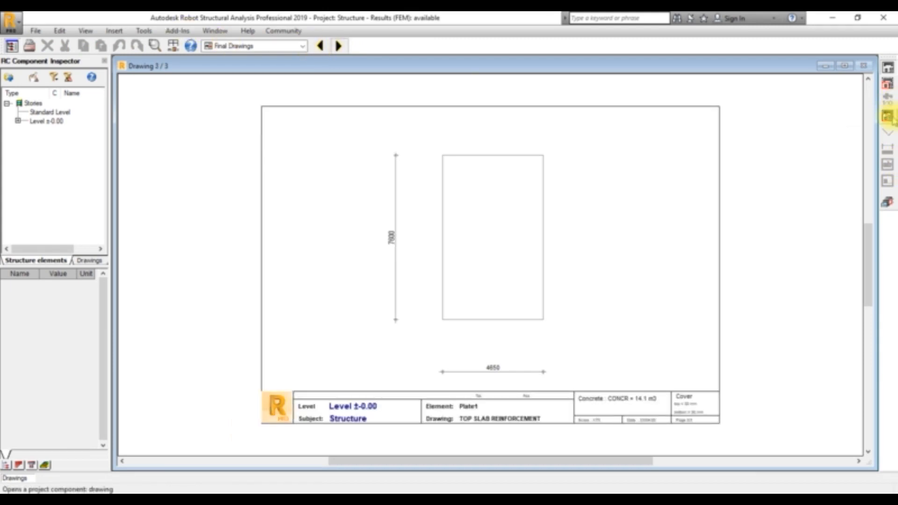
left_click(303, 46)
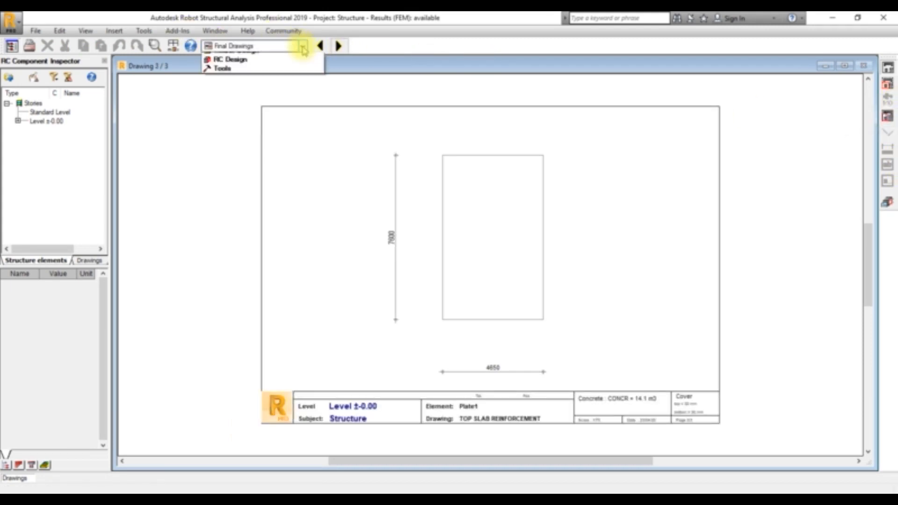
left_click(303, 46)
left_click(325, 49)
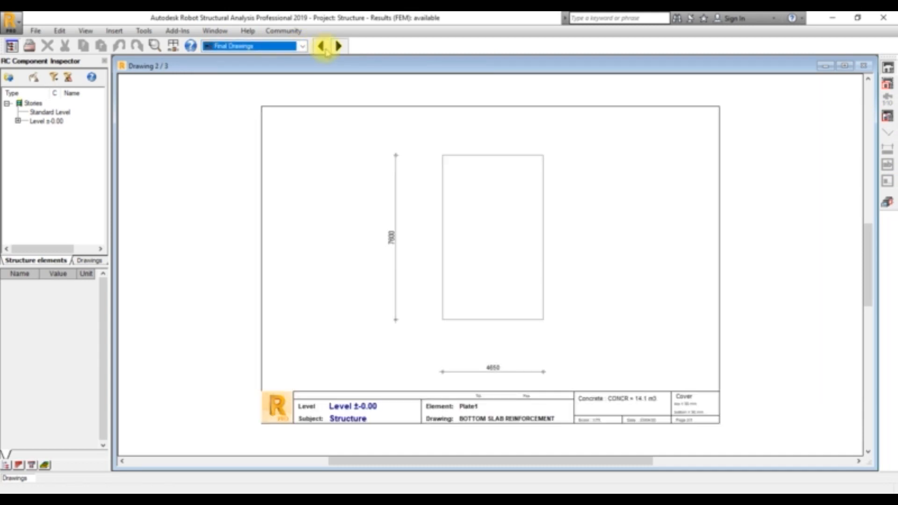
left_click(325, 50)
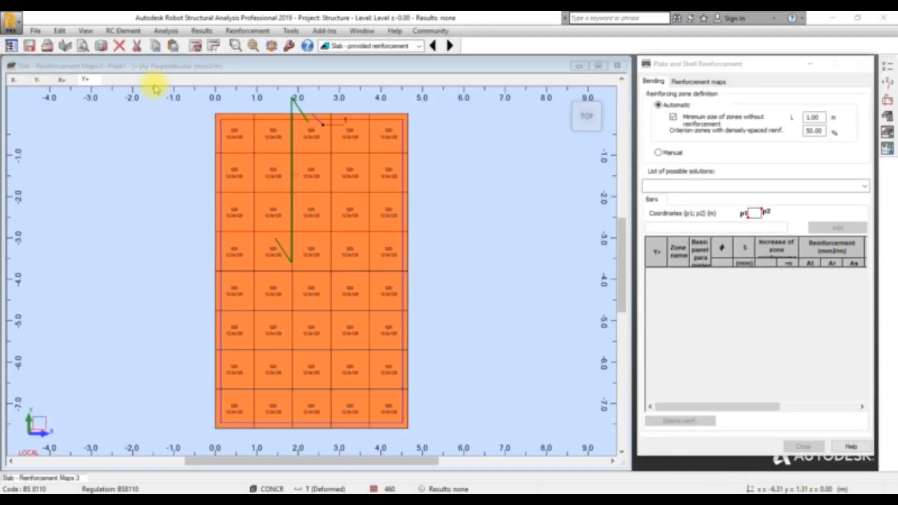
Run the provided reinforcement calculation for the wall panel.
left_click(407, 232)
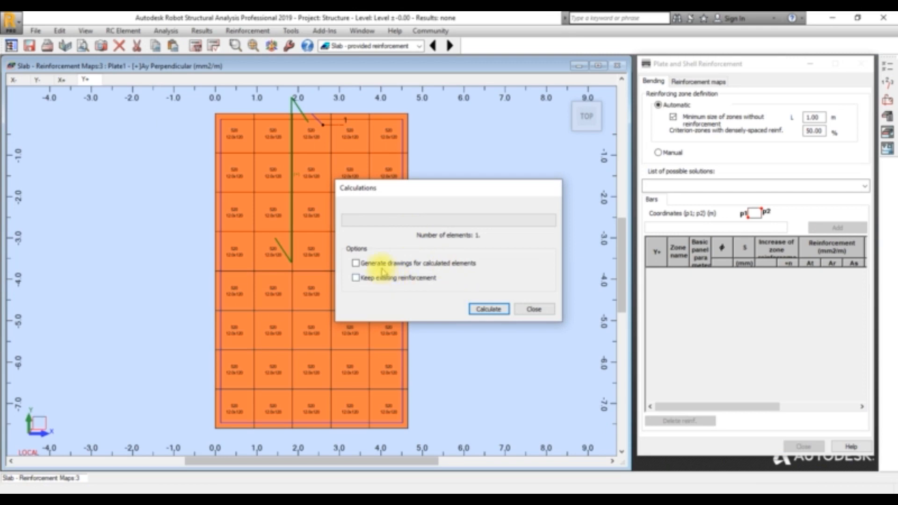
left_click(491, 312)
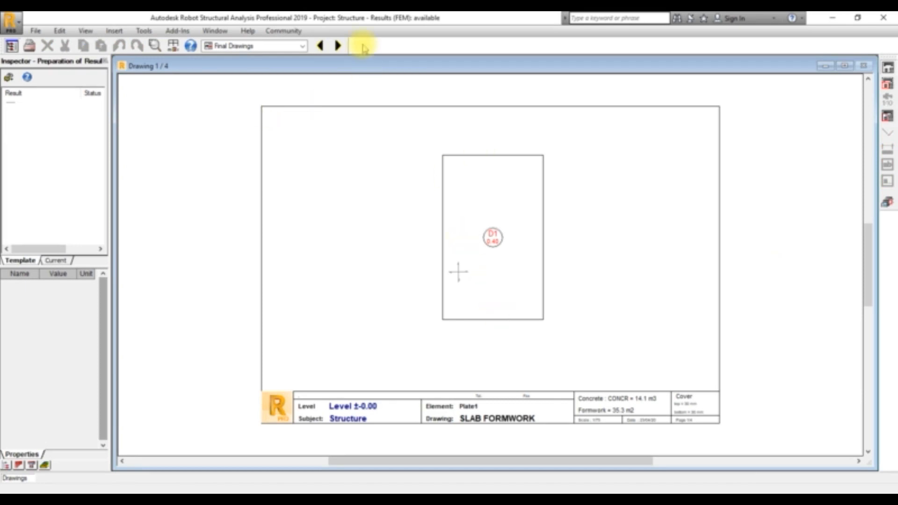
Examine the bar layout in the bottom slab reinforcement drawing and display the top slab reinforcement drawing.
left_click(337, 45)
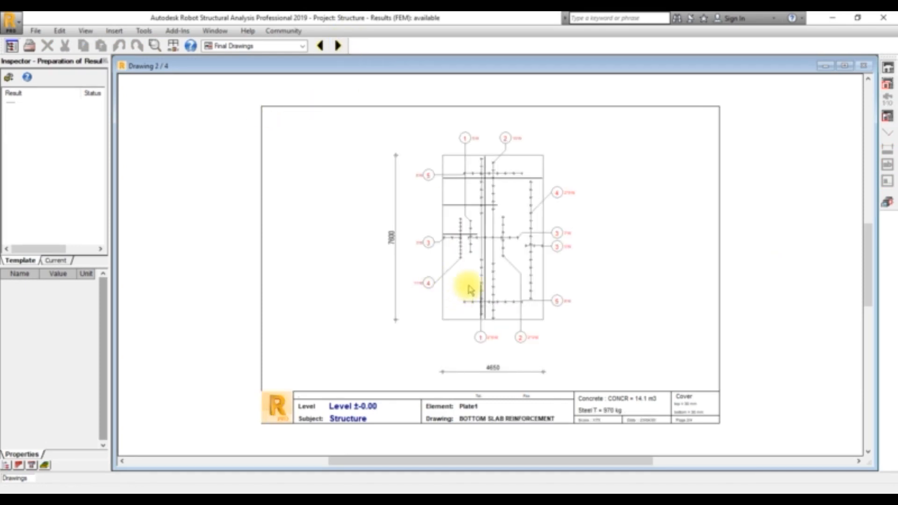
scroll(465, 283, "up", 1)
scroll(477, 257, "up", 2)
scroll(674, 243, "up", 1)
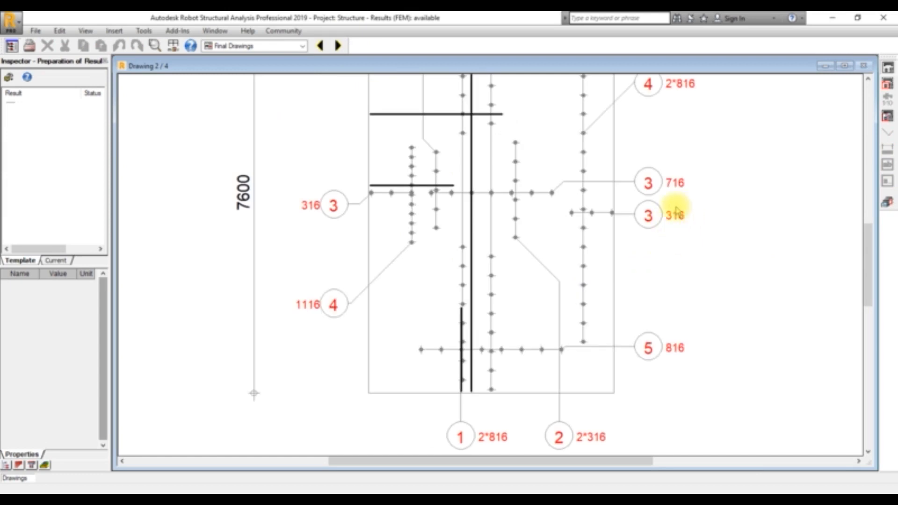
scroll(674, 234, "down", 2)
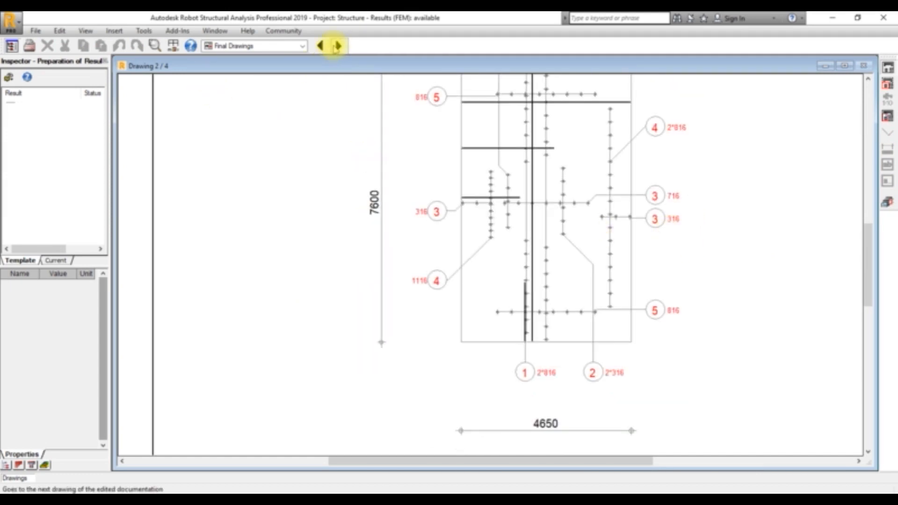
left_click(337, 45)
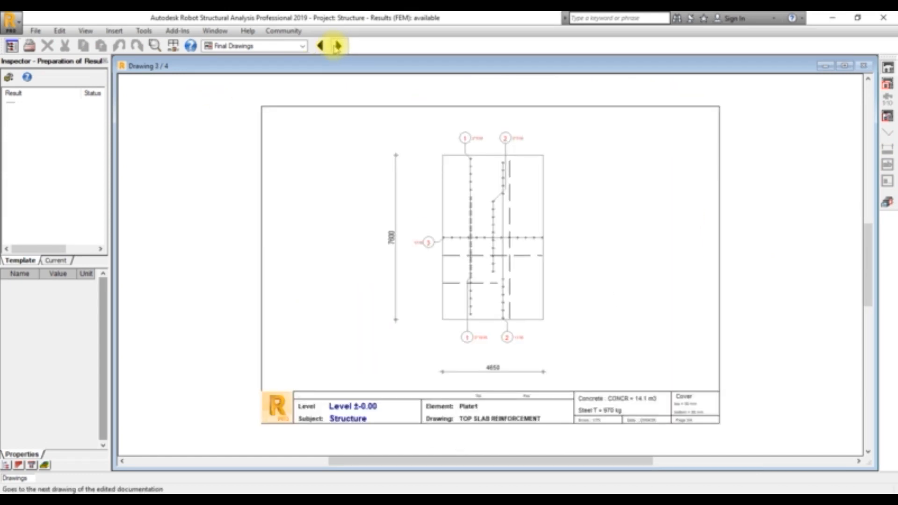
Examine the bar schedule listing reinforcement positions, lengths and shapes, and go back to the top slab reinforcement drawing.
left_click(337, 46)
scroll(295, 162, "up", 3)
scroll(255, 147, "up", 2)
scroll(281, 151, "down", 1)
scroll(472, 170, "up", 1)
scroll(472, 171, "down", 1)
scroll(219, 171, "down", 1)
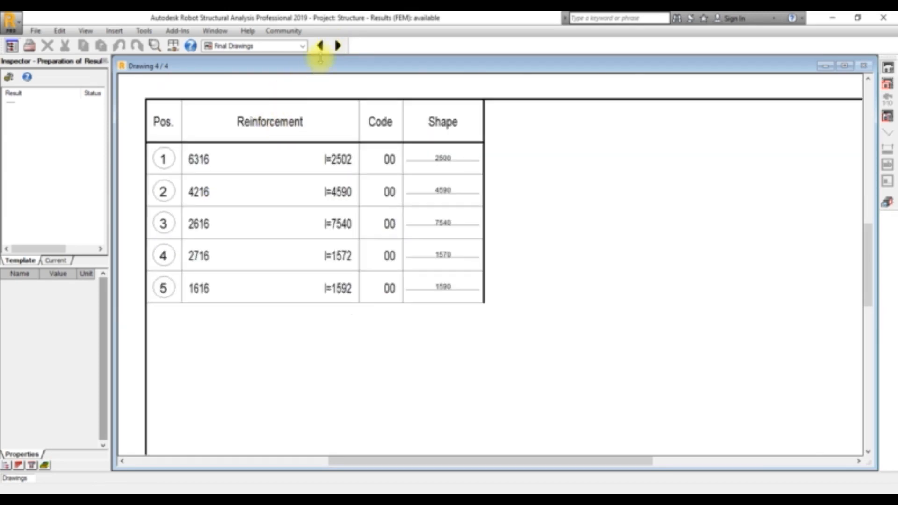
left_click(337, 47)
left_click(337, 47)
left_click(337, 47)
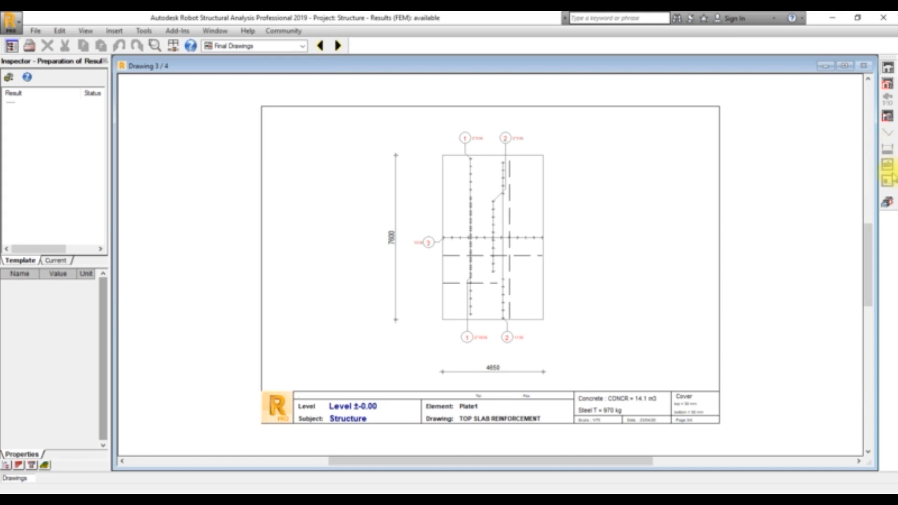
Return to the reinforcement maps and review the Bars settings of the reinforcement pattern without changing them.
left_click(887, 202)
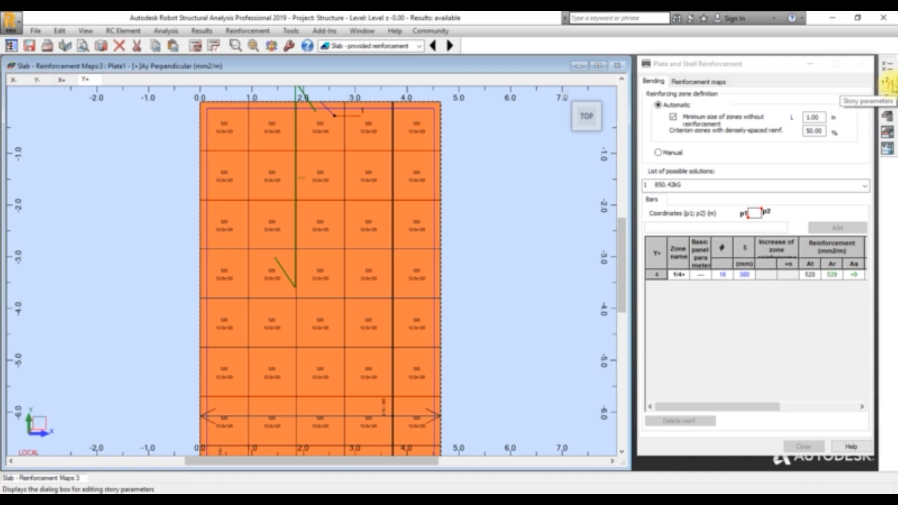
left_click(889, 99)
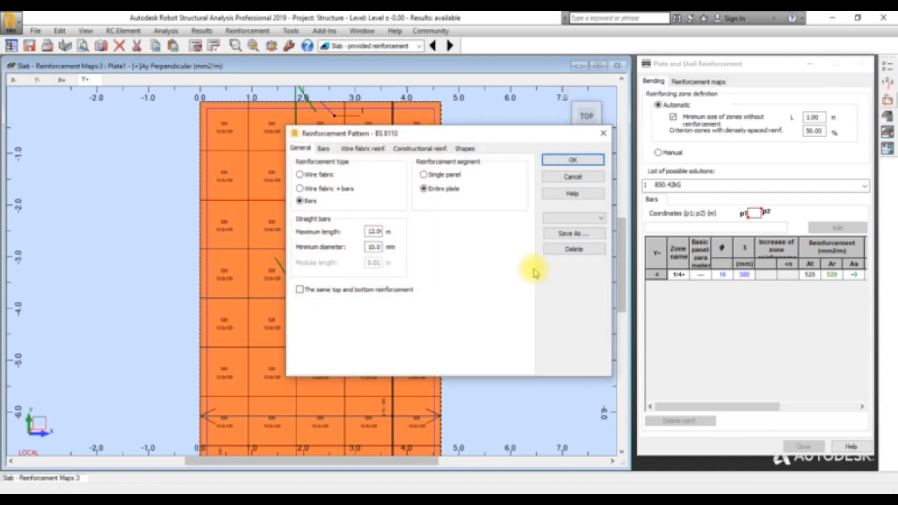
left_click(328, 149)
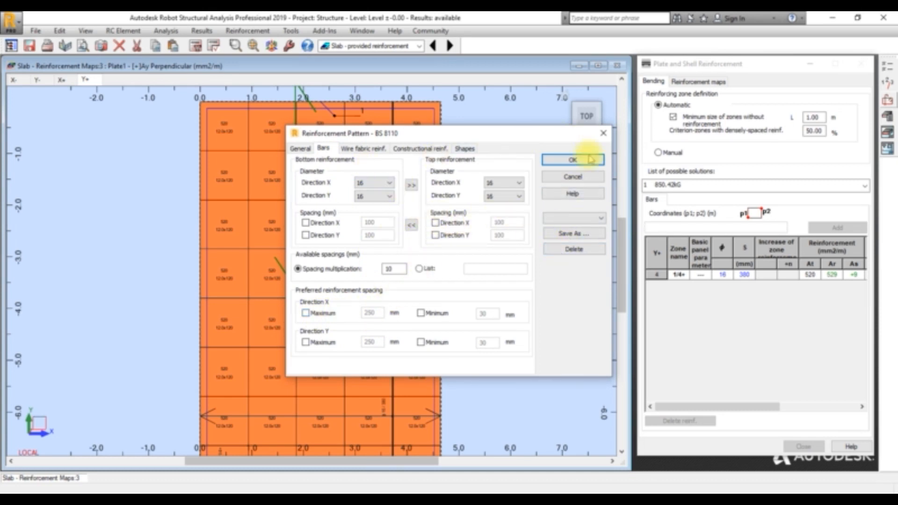
left_click(573, 176)
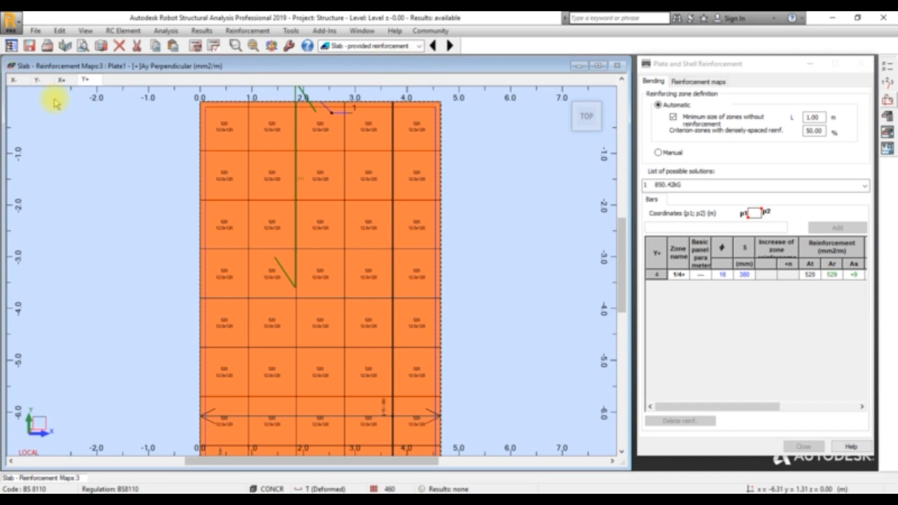
Display the wall's X- reinforcement map with its table of reinforcement zones.
left_click(22, 82)
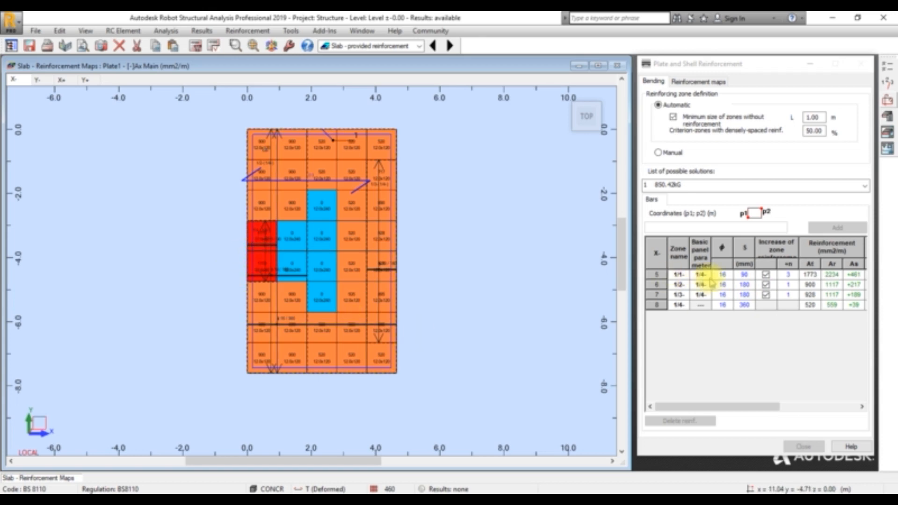
Open the Slab - reinforcement layout and examine the wall's reinforcement bars from several 3D angles.
left_click(375, 46)
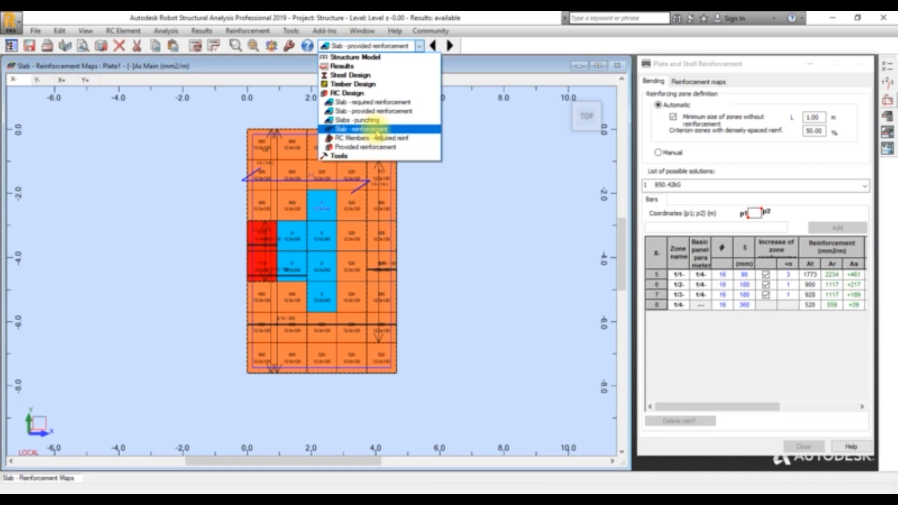
left_click(376, 130)
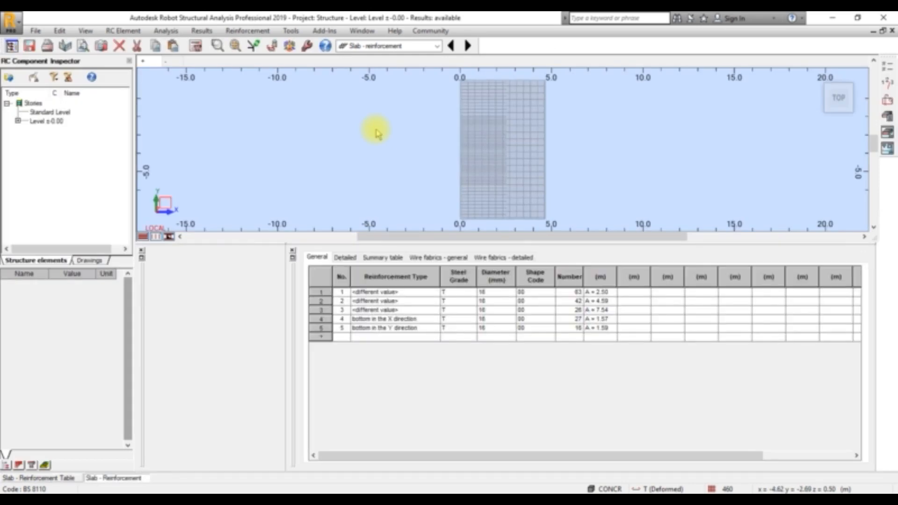
scroll(607, 124, "down", 2)
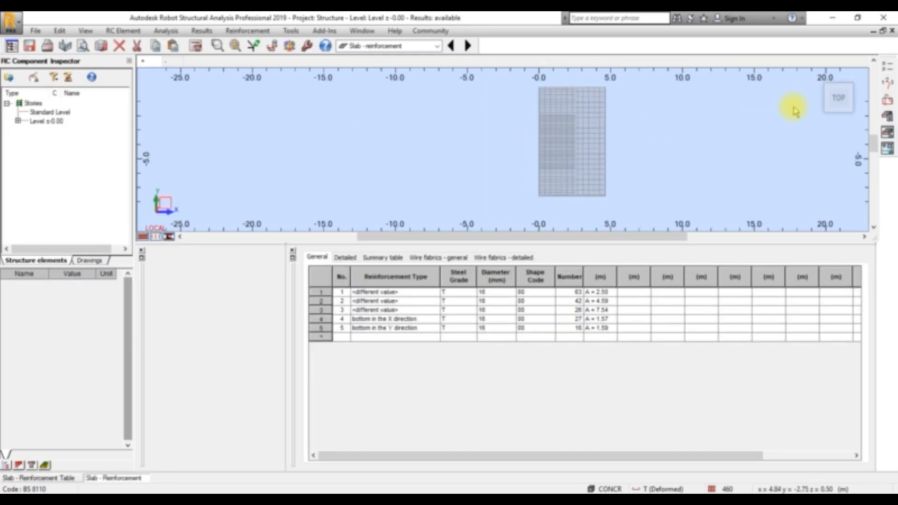
scroll(795, 111, "down", 1)
left_click(815, 78)
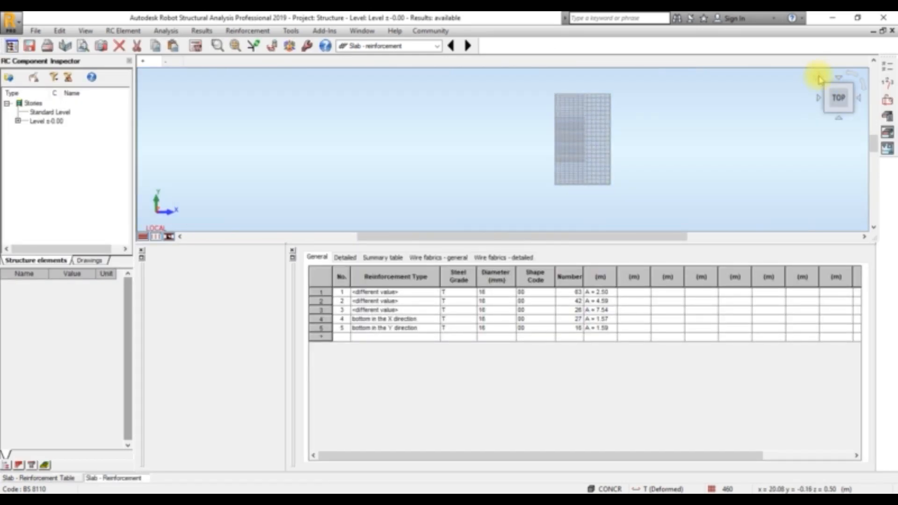
middle_click_drag(491, 196, 606, 230, "shift")
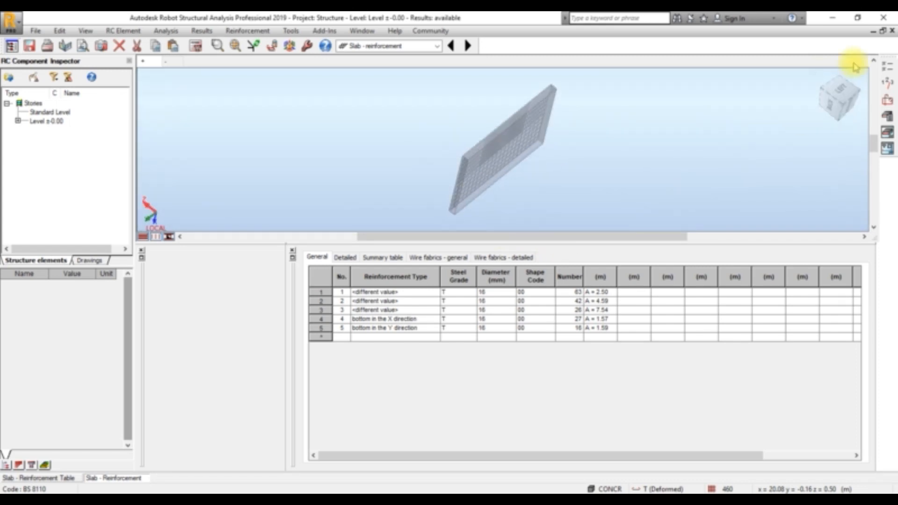
left_click(816, 76)
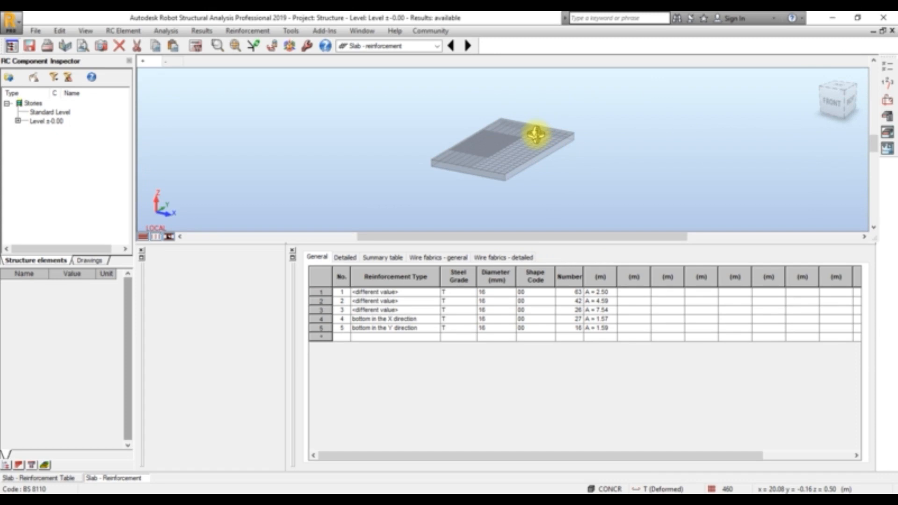
middle_click_drag(511, 161, 641, 154, "shift")
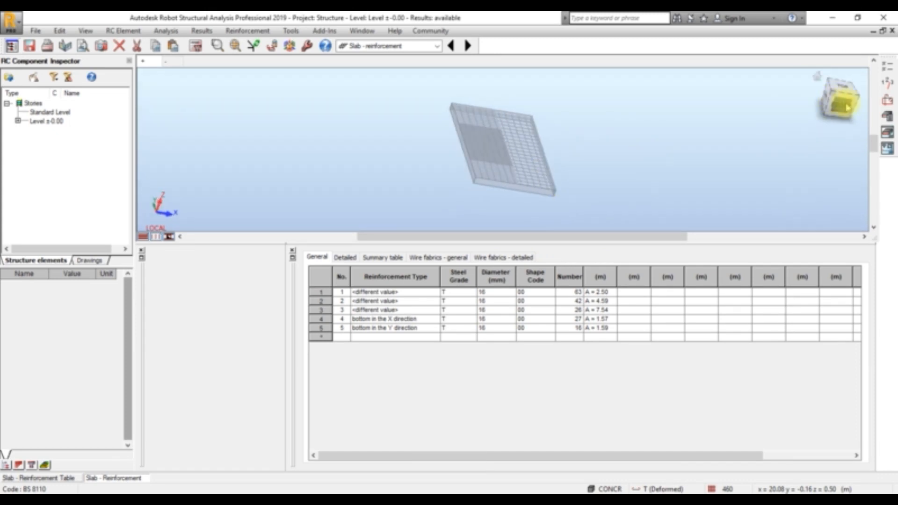
left_click(836, 107)
left_click(818, 76)
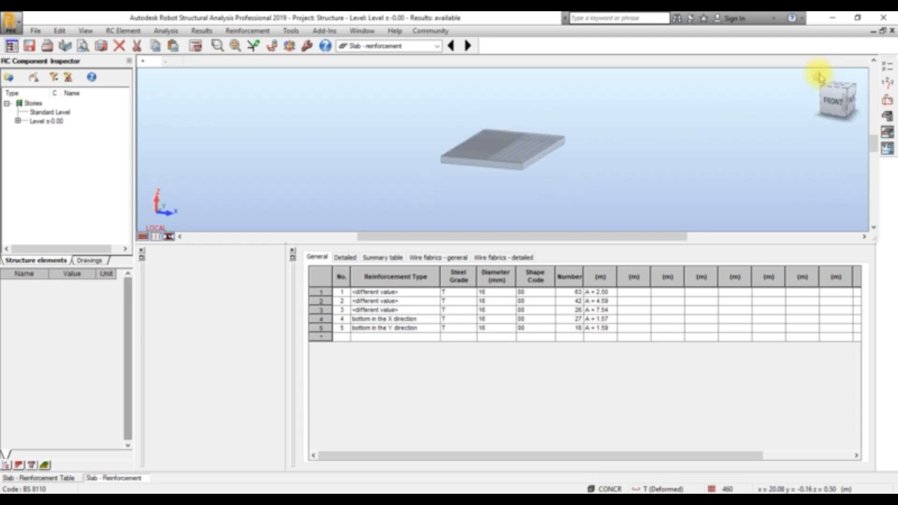
Inspect the wall's bar mesh in the top and left views, ending with a close-up from the top.
left_click(838, 89)
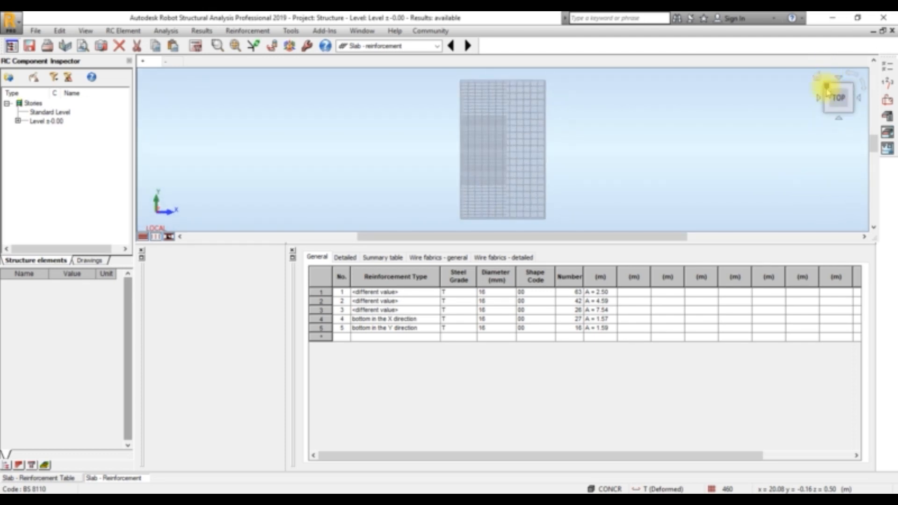
left_click(820, 97)
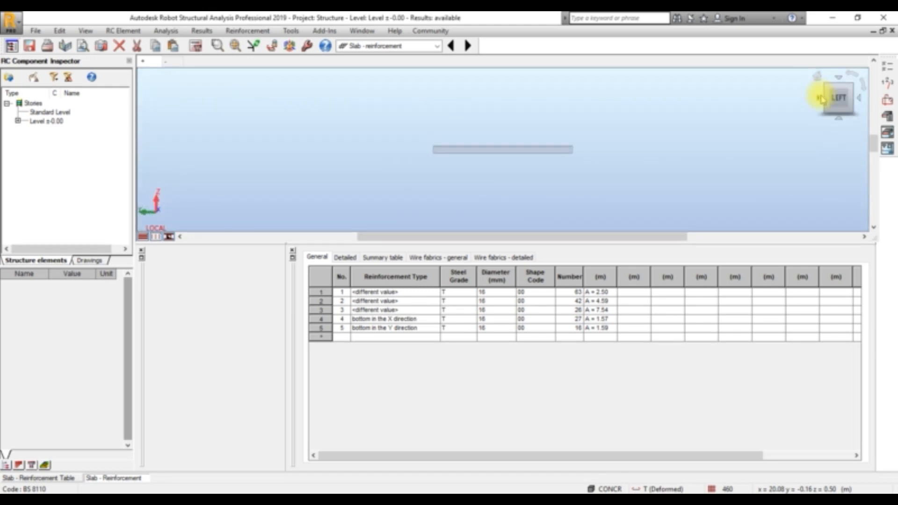
left_click(839, 82)
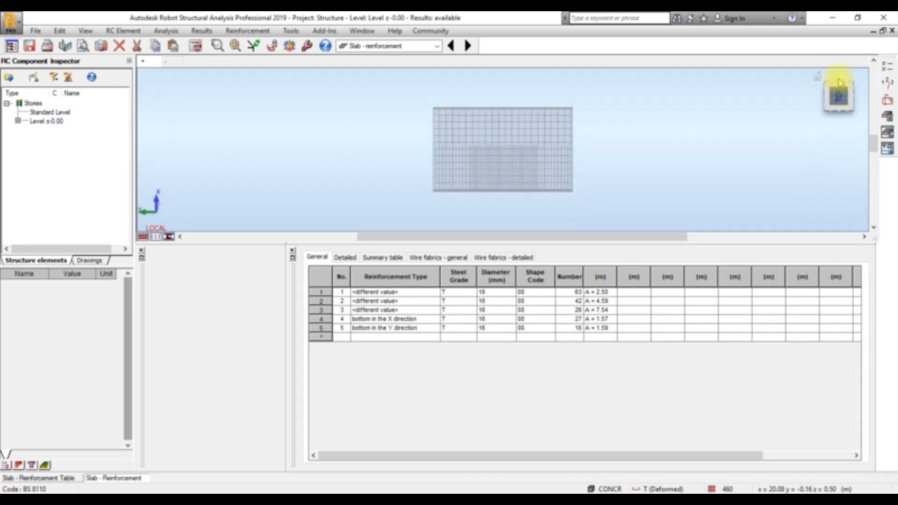
scroll(460, 114, "up", 3)
scroll(493, 139, "down", 1)
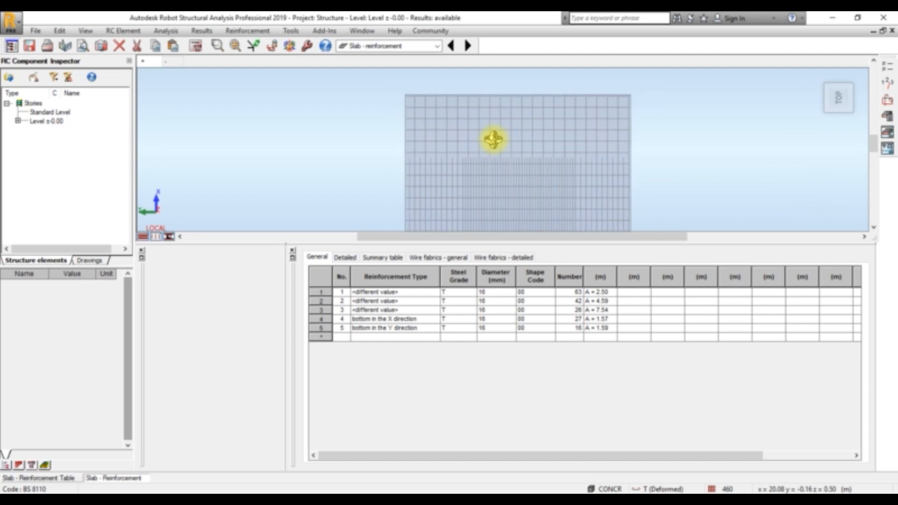
scroll(509, 162, "down", 1)
Switch to the bottom (-) reinforcement view and set it to display top and bottom reinforcement together.
left_click(169, 63)
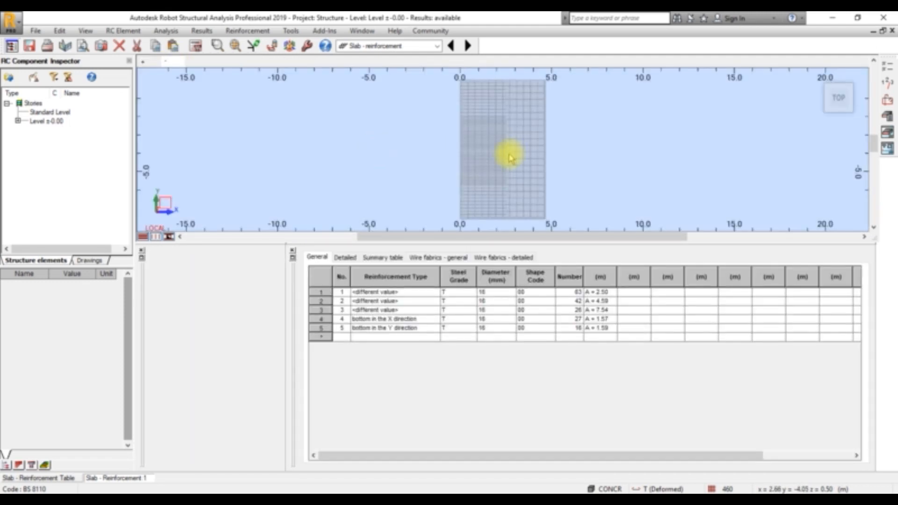
scroll(510, 158, "up", 1)
left_click(247, 30)
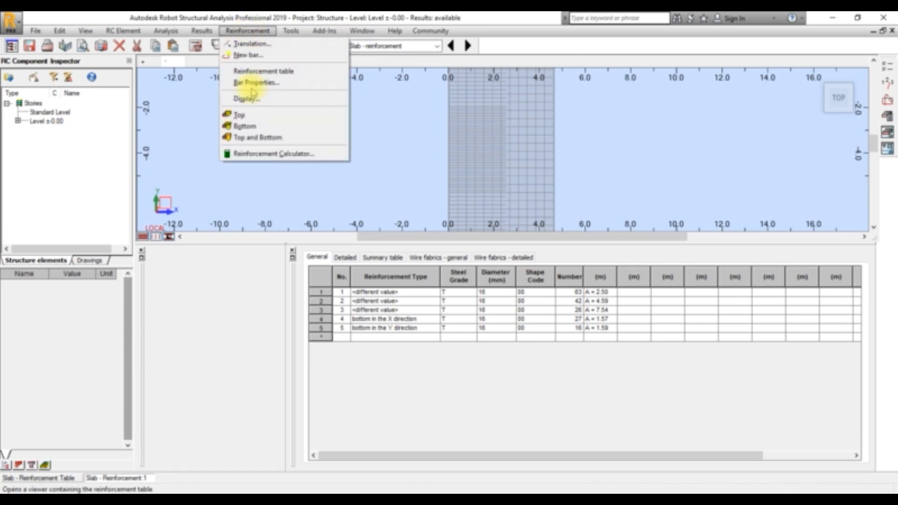
left_click(281, 141)
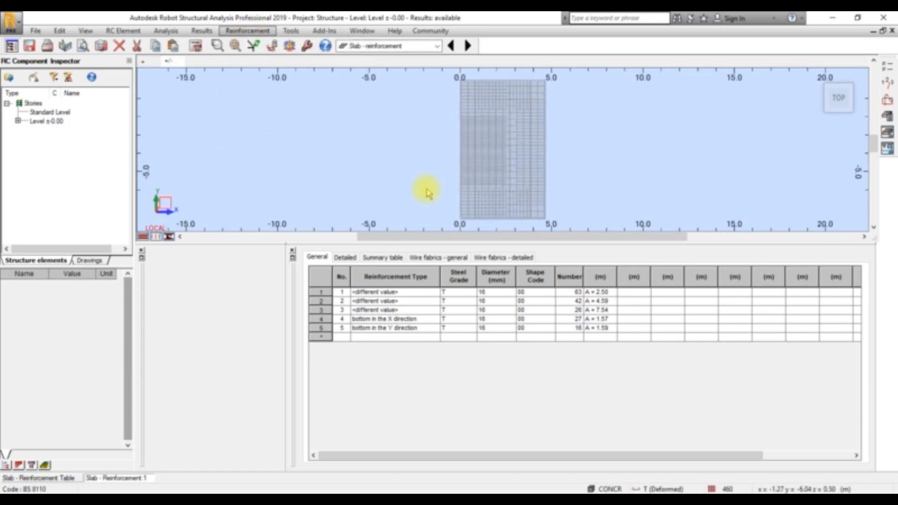
Examine the combined top and bottom bar meshes at an angle, including the denser bars along the wall's edge.
middle_click_drag(417, 184, 517, 191, "shift")
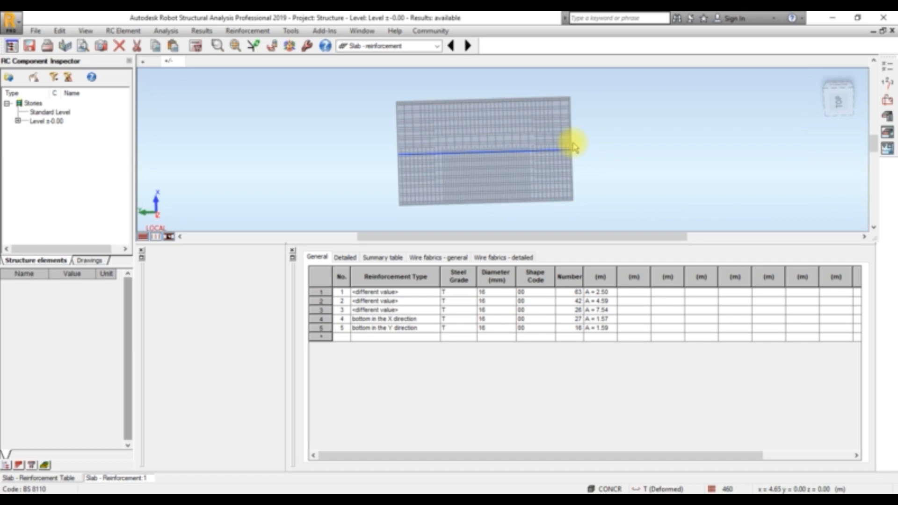
scroll(573, 145, "up", 1)
scroll(596, 146, "up", 2)
middle_click_drag(592, 144, 587, 137, "shift")
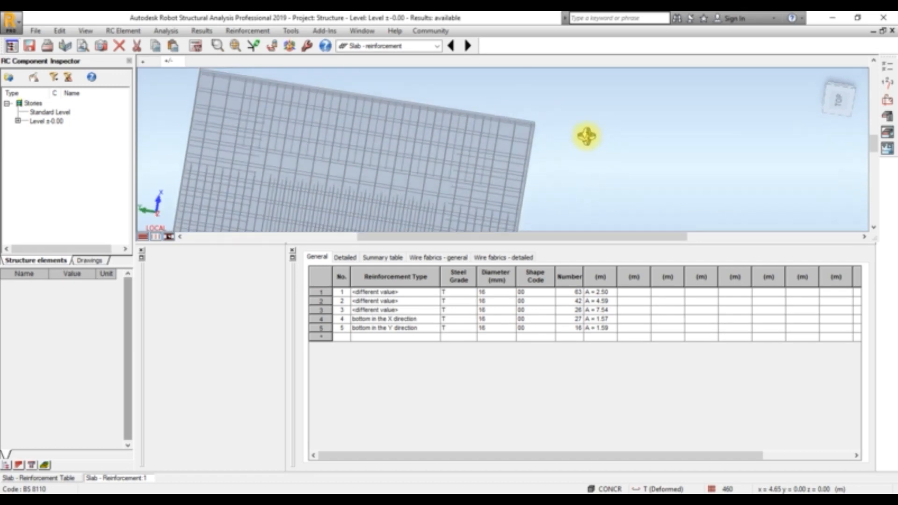
scroll(465, 112, "down", 3)
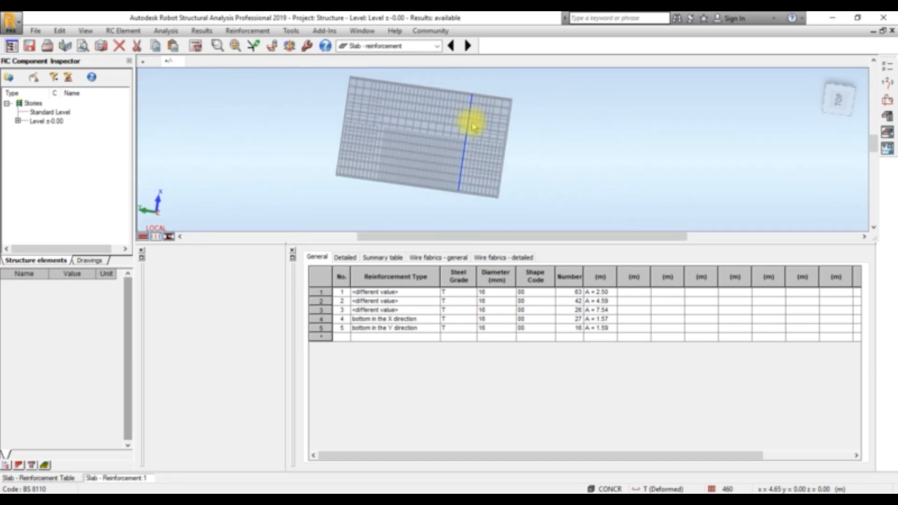
middle_click_drag(549, 150, 758, 177, "shift")
left_click(840, 112)
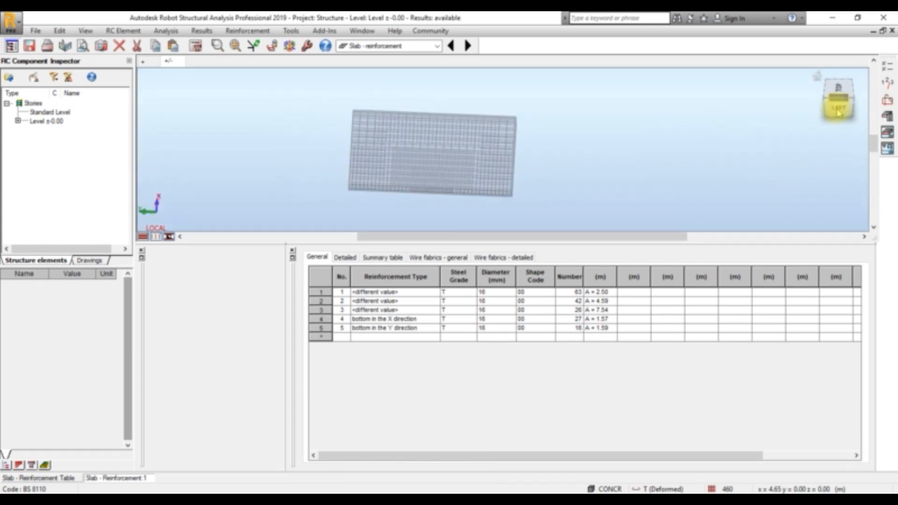
scroll(440, 199, "up", 4)
scroll(456, 177, "up", 1)
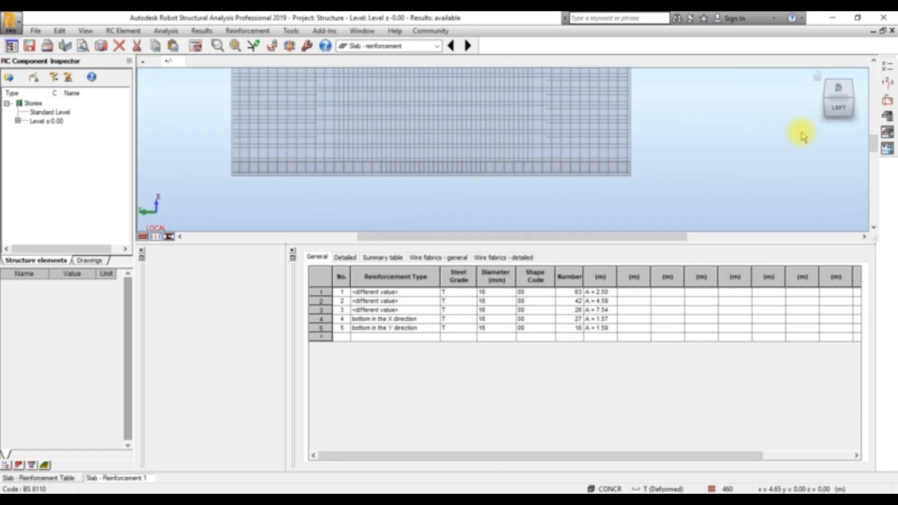
Inspect the two bar layers through the wall's thickness in the left view and from an oblique end view.
left_click(837, 108)
scroll(590, 188, "down", 3)
scroll(543, 136, "up", 4)
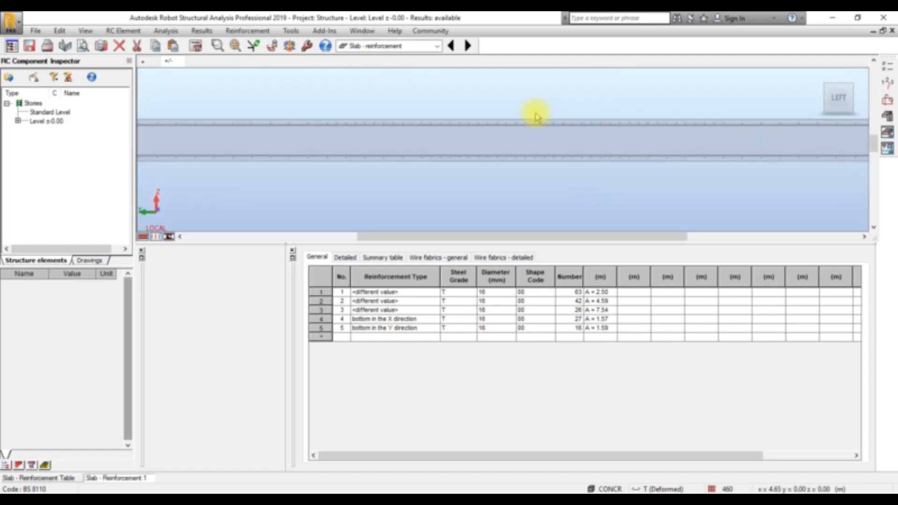
scroll(532, 121, "up", 2)
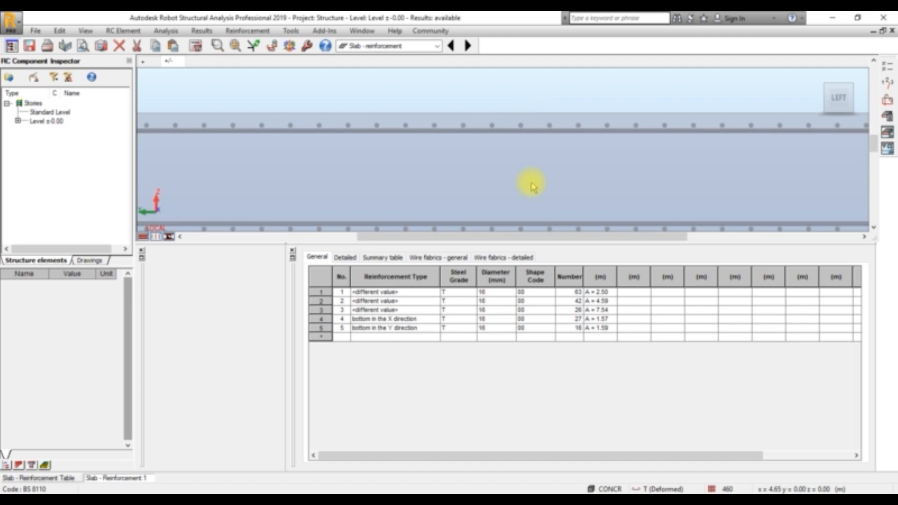
scroll(528, 141, "down", 1)
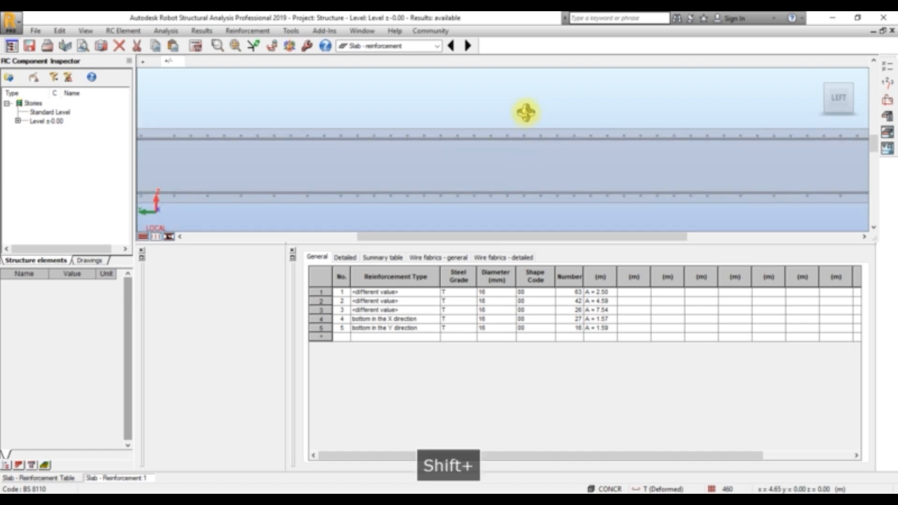
middle_click_drag(526, 113, 526, 117, "shift")
middle_click_drag(423, 167, 569, 239)
middle_click_drag(352, 168, 361, 166, "shift")
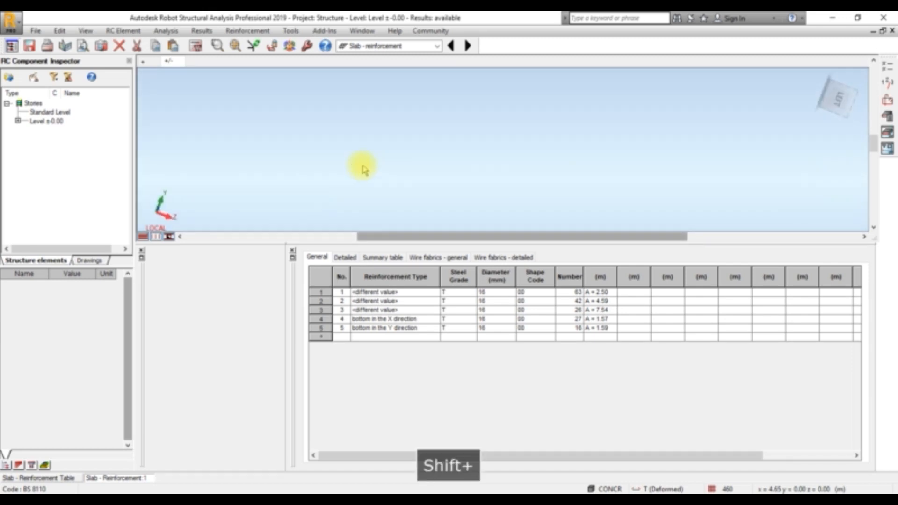
middle_click_drag(692, 164, 500, 194, "shift")
middle_click_drag(324, 182, 411, 200, "shift")
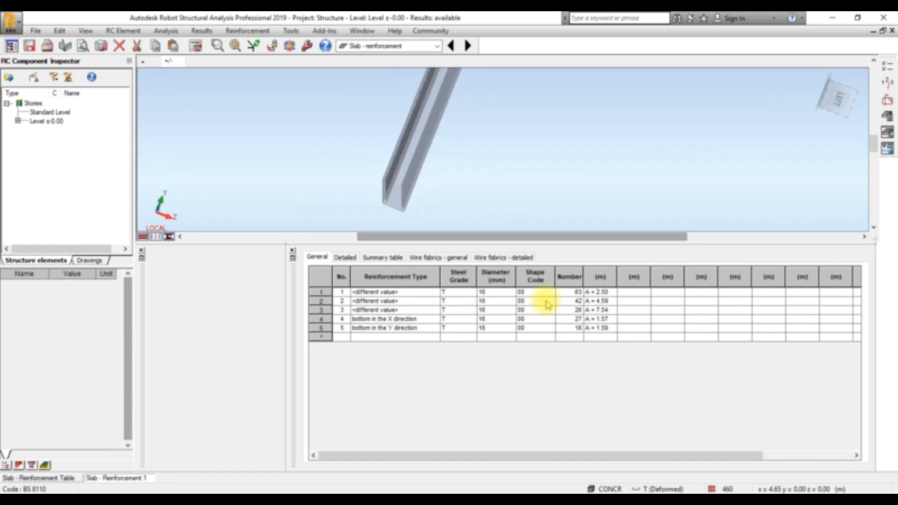
Review the diameter options of bar no. 2 and the general, detailed, summary and wire fabric reinforcement tables without changing anything.
left_click(482, 302)
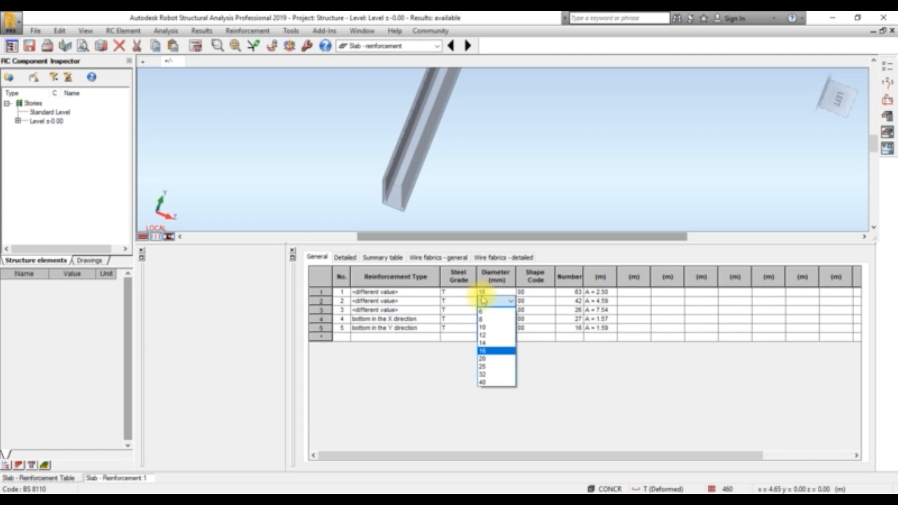
left_click(453, 293)
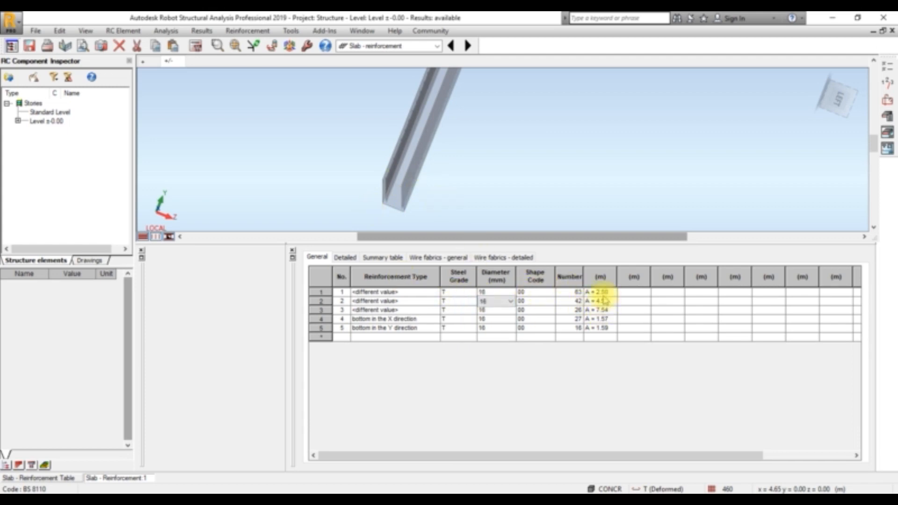
left_click(344, 258)
left_click(367, 257)
left_click(416, 258)
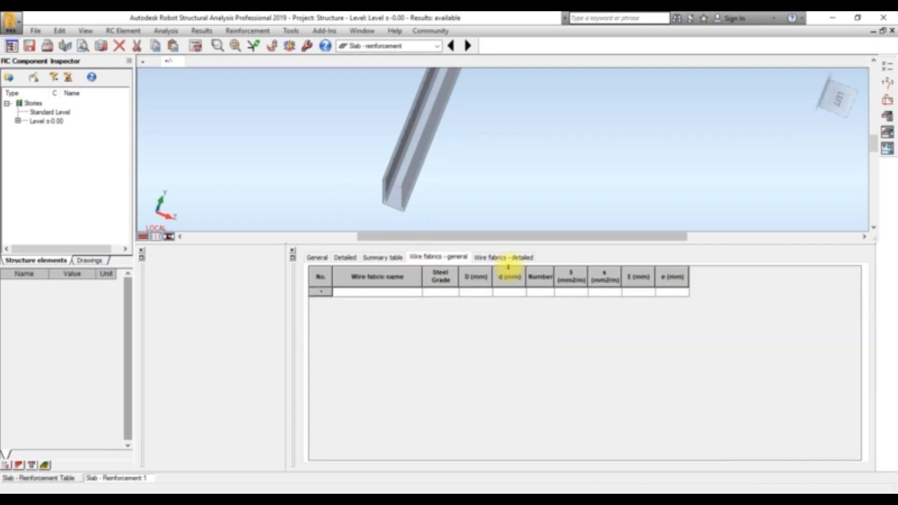
left_click(311, 258)
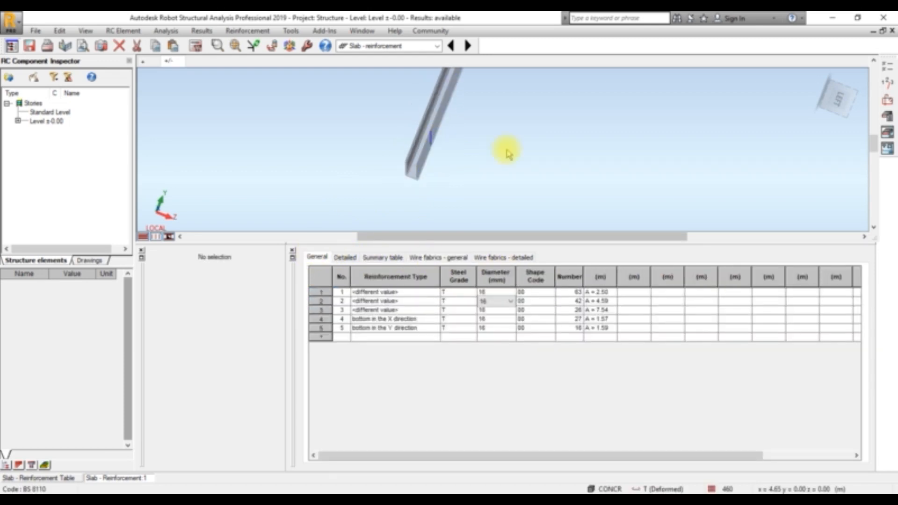
Examine the wall's full bar mesh up close in 3D and from the bottom view.
middle_click_drag(562, 156, 625, 103, "shift")
scroll(625, 103, "up", 8)
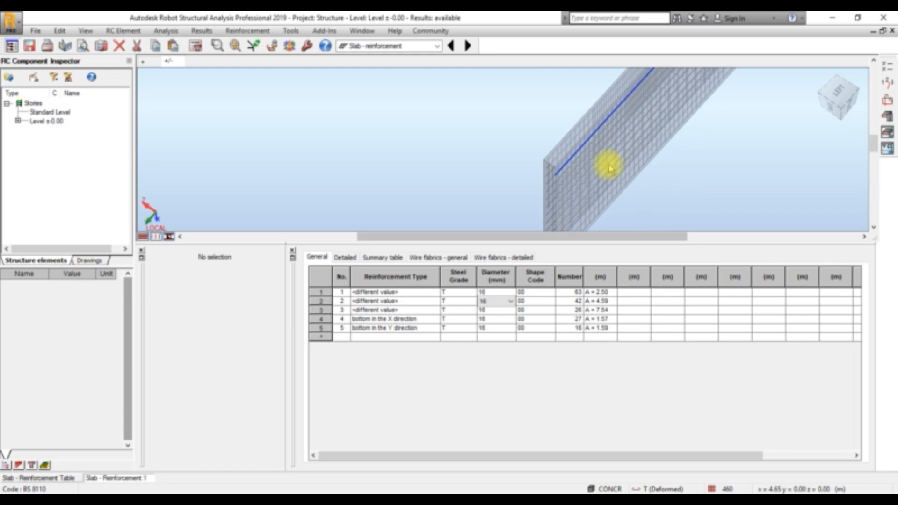
scroll(515, 139, "down", 5)
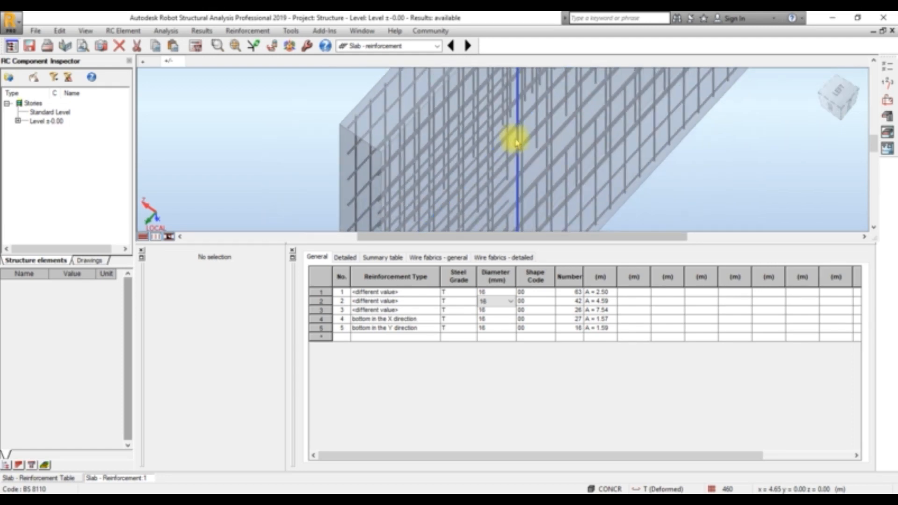
left_click(851, 109)
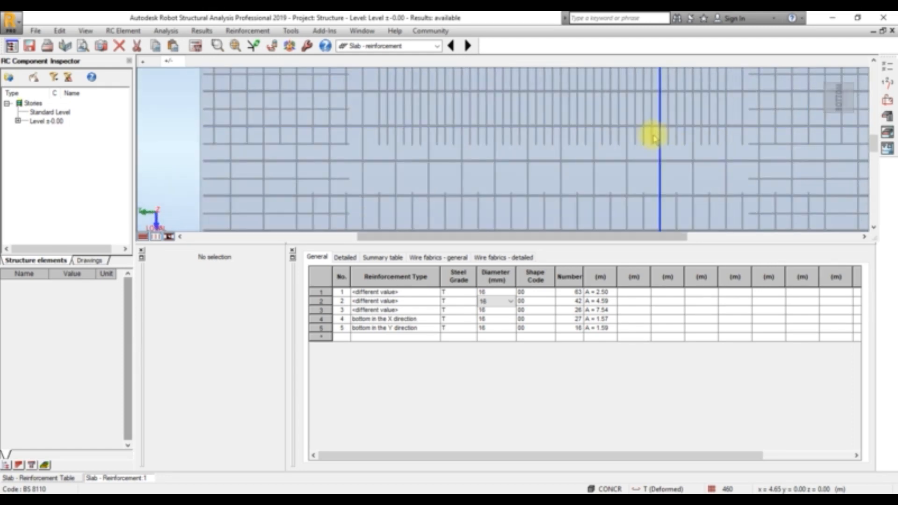
middle_click_drag(650, 136, 580, 142)
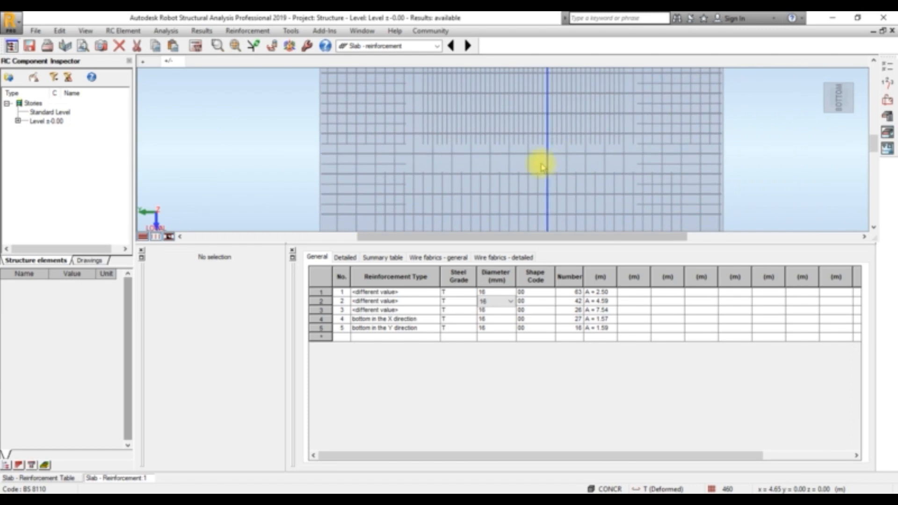
scroll(542, 165, "down", 1)
scroll(538, 166, "down", 1)
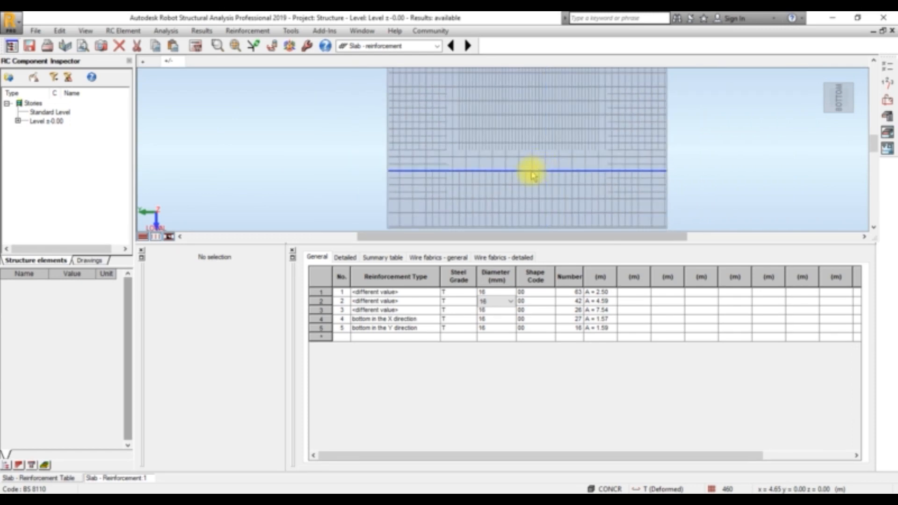
scroll(547, 133, "down", 1)
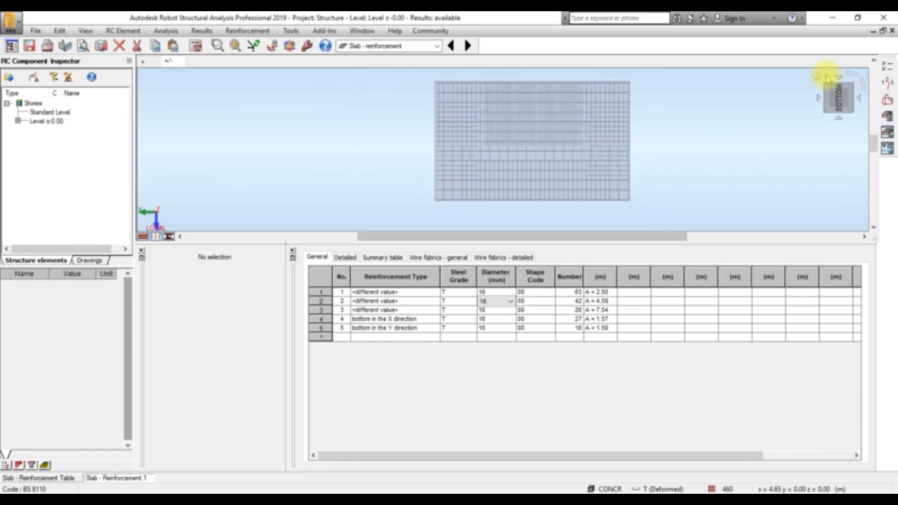
Examine the wall's complete bar mesh from an oblique 3D view above its front edge.
left_click(819, 79)
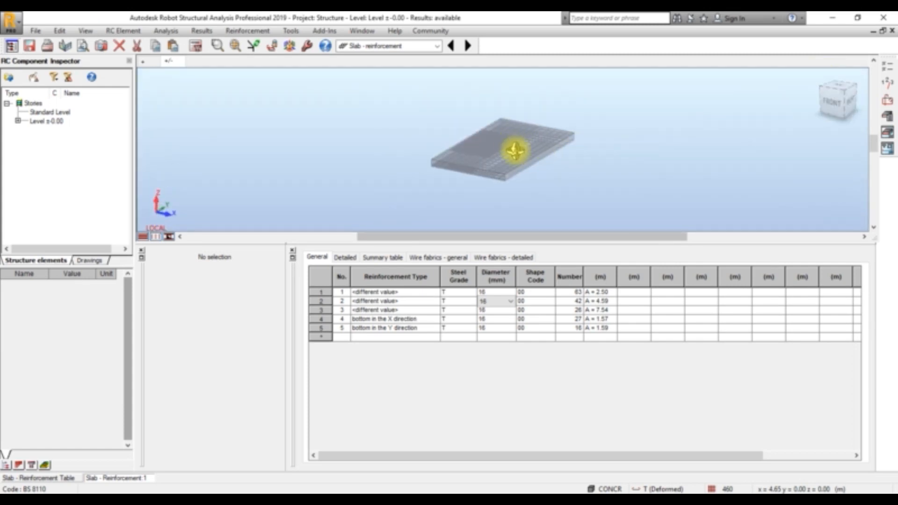
middle_click_drag(515, 147, 529, 161, "shift")
scroll(485, 145, "up", 3)
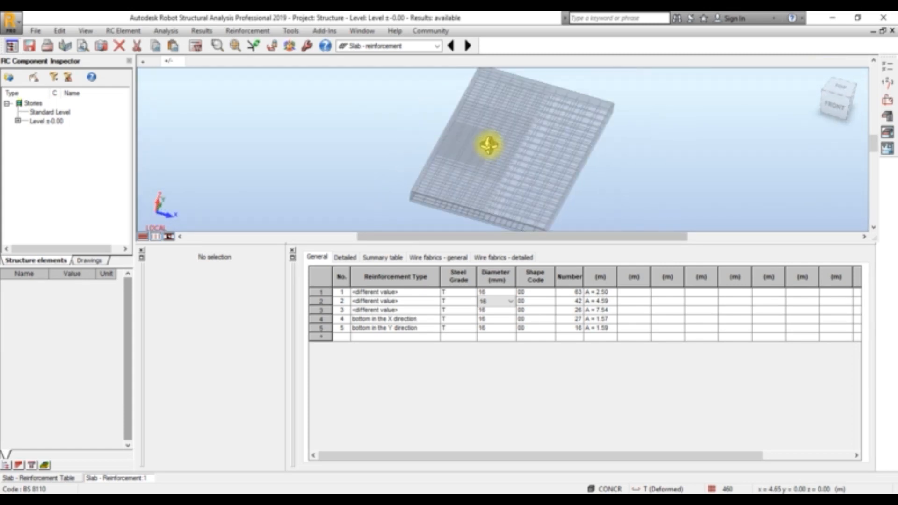
Return from slab reinforcement to the Geometry layout and open the complex result map settings for the wall panel.
left_click(436, 46)
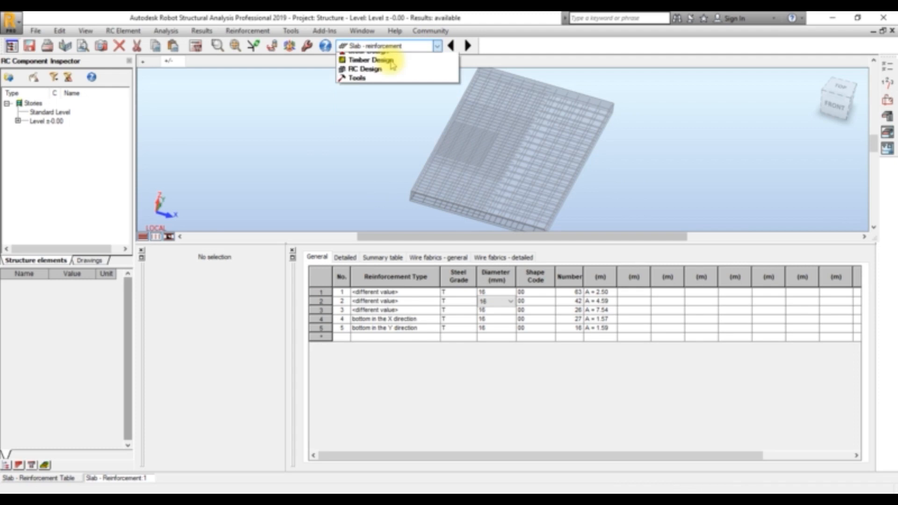
left_click(383, 66)
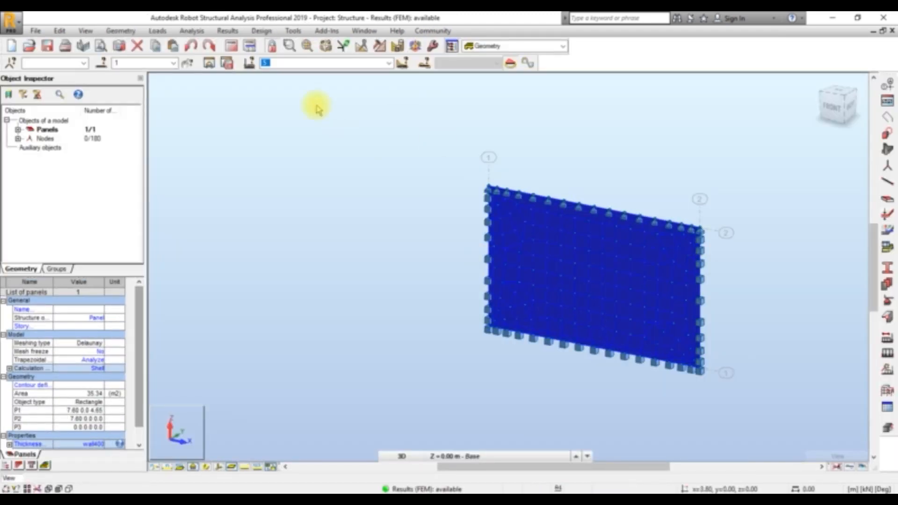
left_click(230, 33)
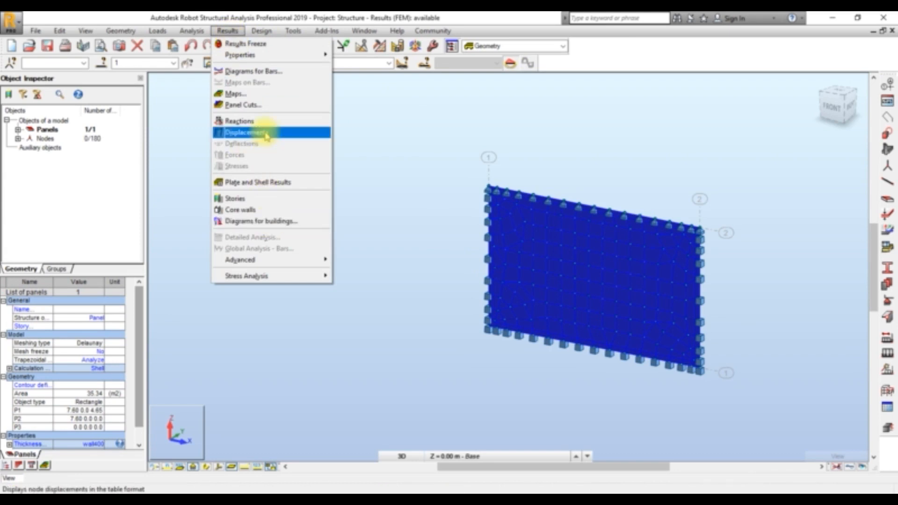
left_click(266, 95)
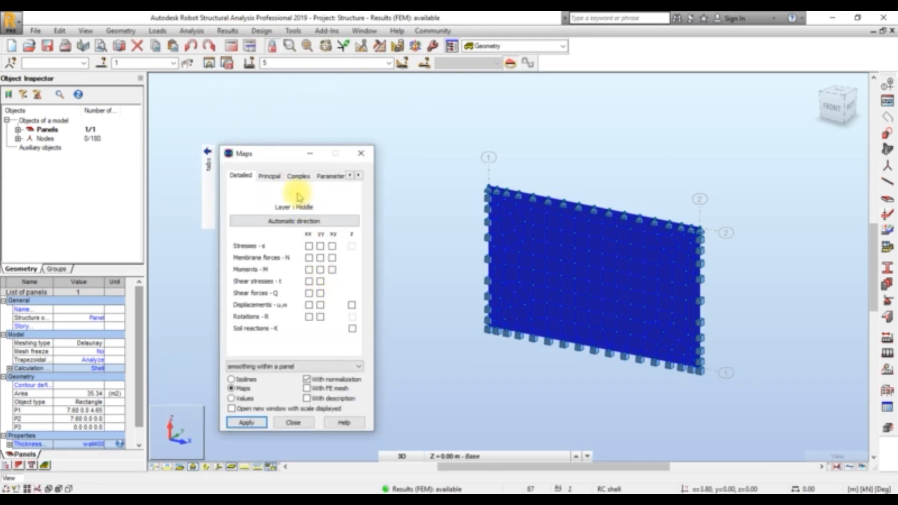
left_click(270, 177)
left_click(294, 176)
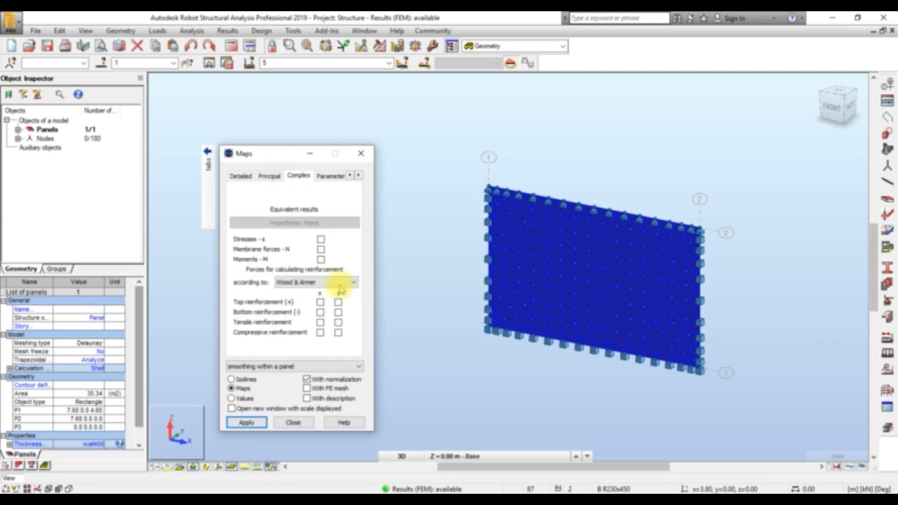
View the Wood & Armer top reinforcement moment maps of the wall in the x and y directions for case 5.
left_click(320, 302)
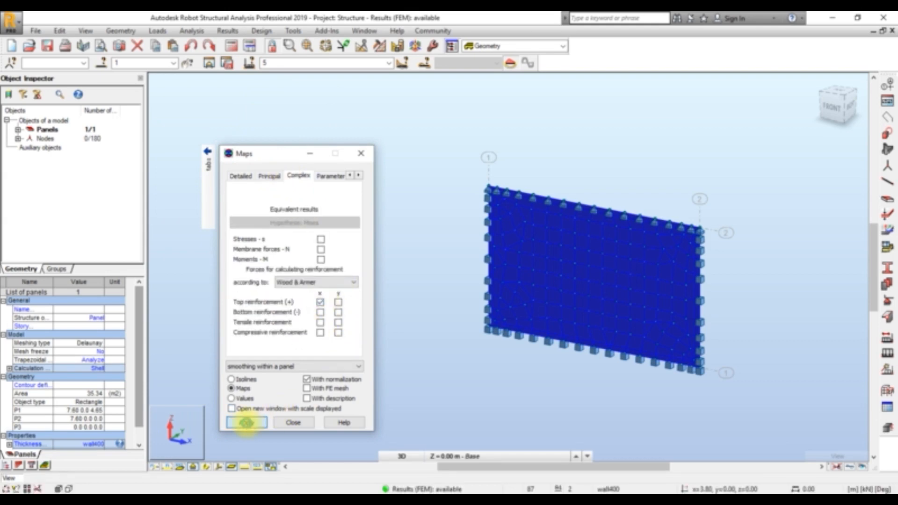
left_click(246, 422)
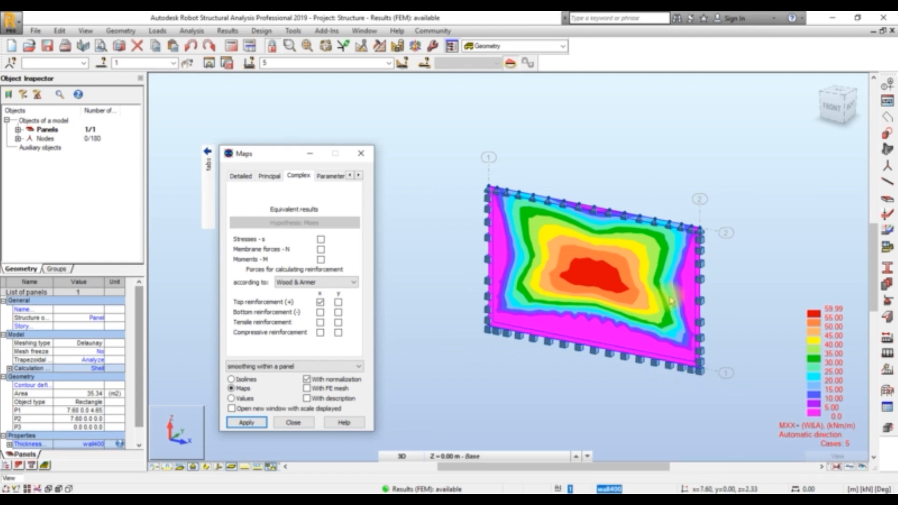
scroll(599, 360, "up", 2)
scroll(599, 359, "down", 2)
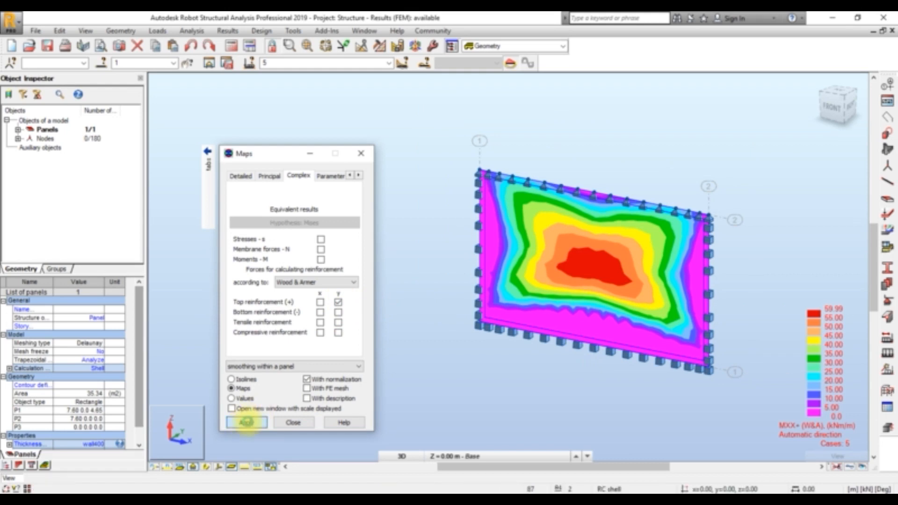
left_click(246, 422)
View the wall's Wood & Armer force maps for bottom, tensile and compressive reinforcement in the x direction, one at a time.
left_click(321, 313)
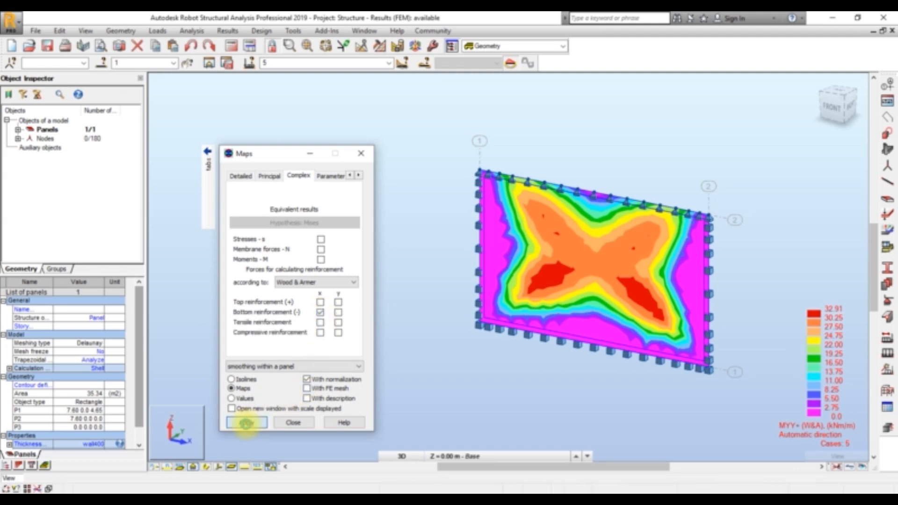
left_click(246, 423)
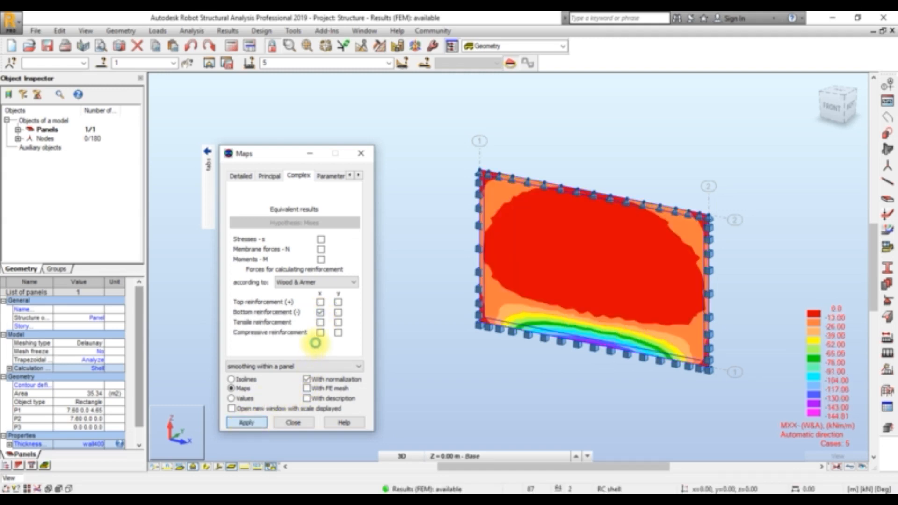
left_click(320, 323)
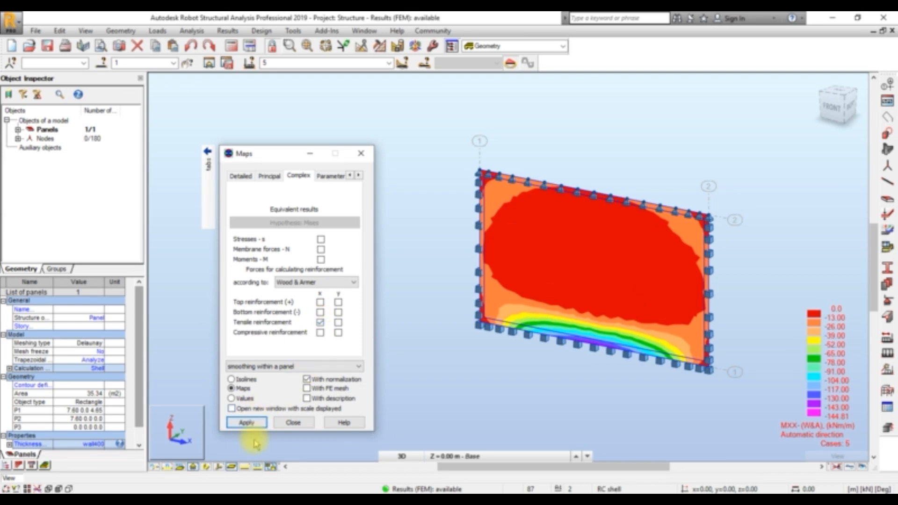
left_click(253, 424)
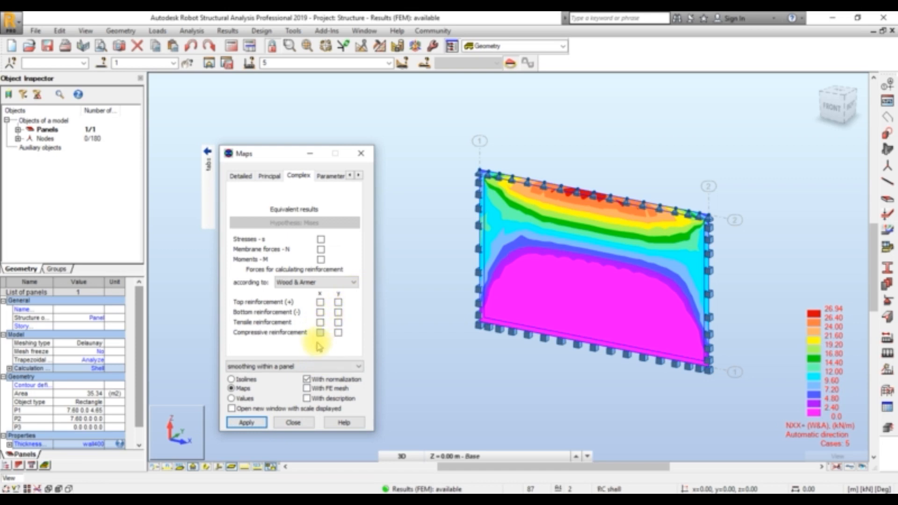
left_click(251, 423)
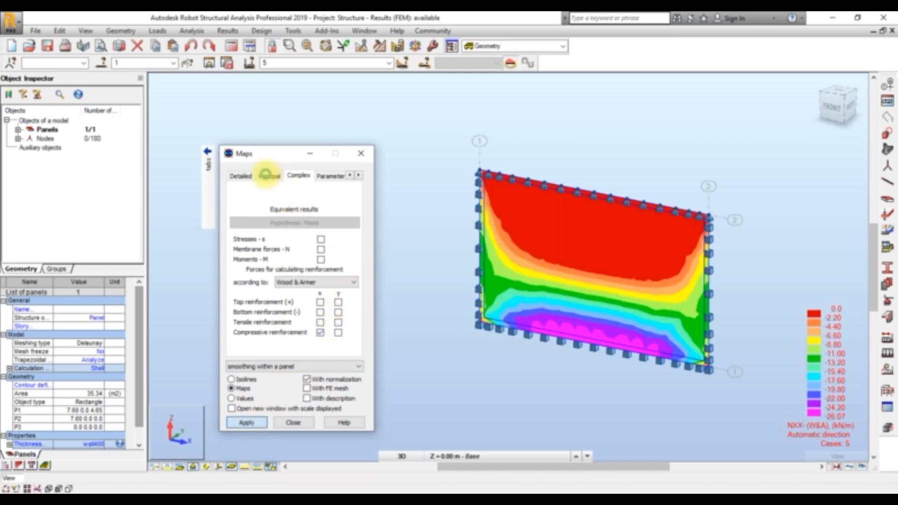
Display the Mises equivalent moments map on the wall for case 5 and close the map settings.
left_click(270, 176)
left_click(298, 176)
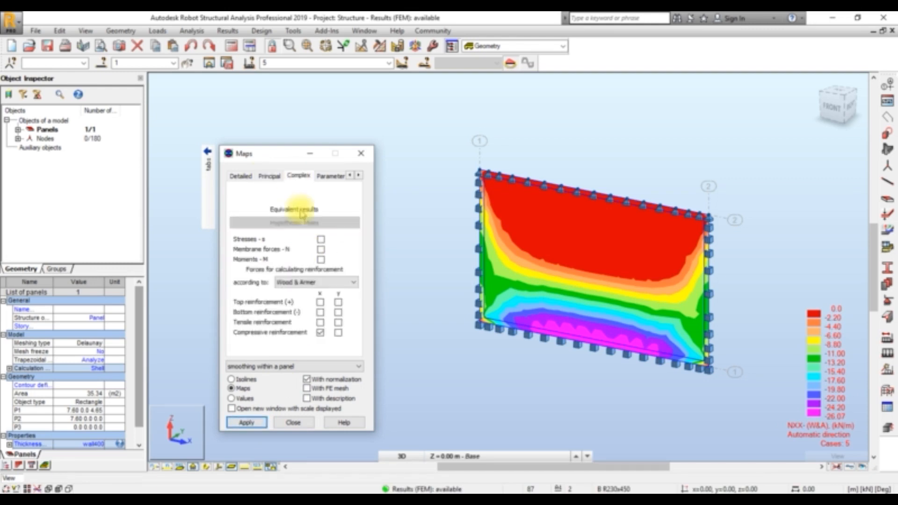
left_click(320, 259)
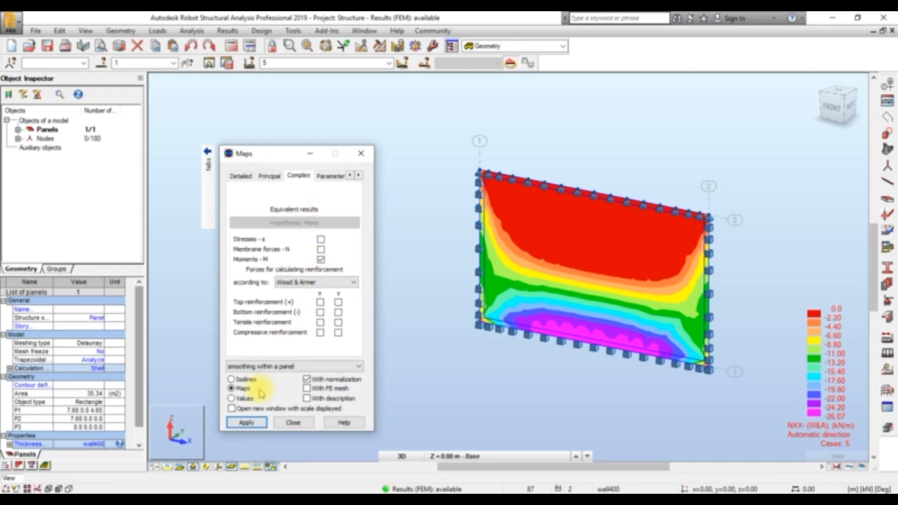
left_click(247, 423)
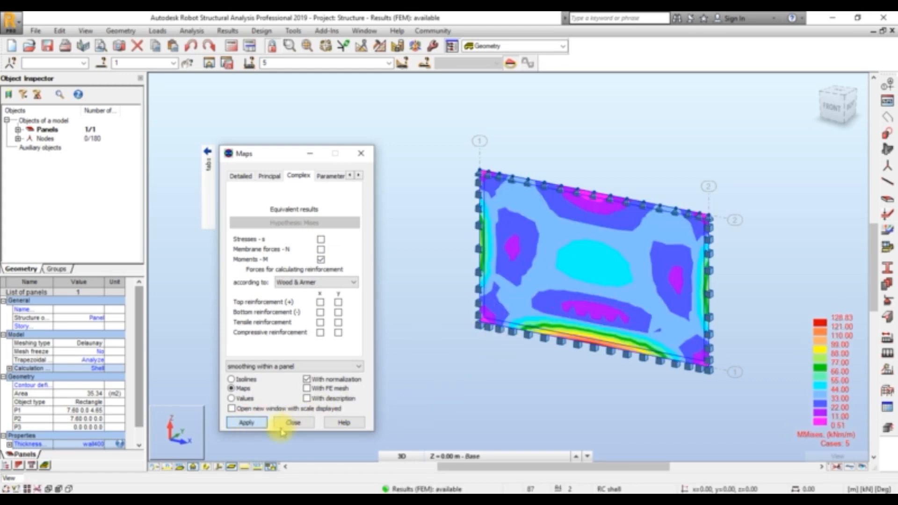
scroll(653, 260, "down", 1)
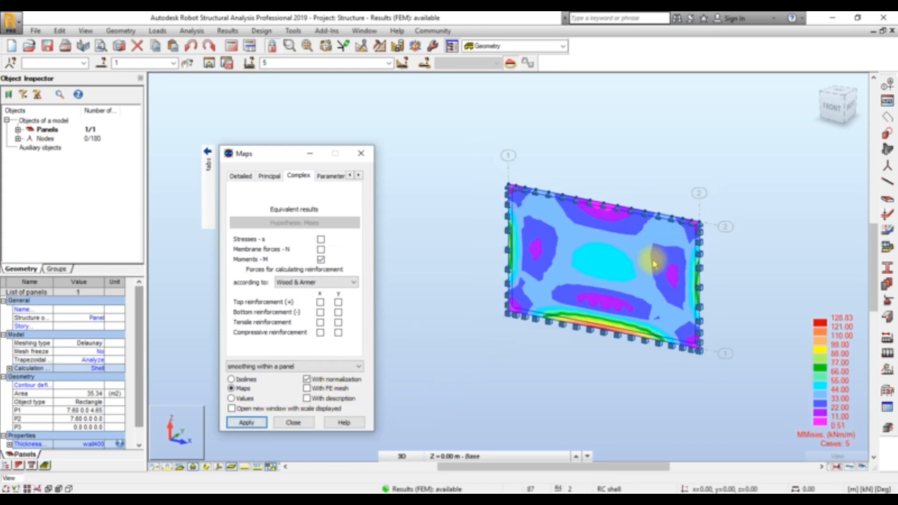
scroll(650, 262, "up", 3)
scroll(496, 227, "down", 1)
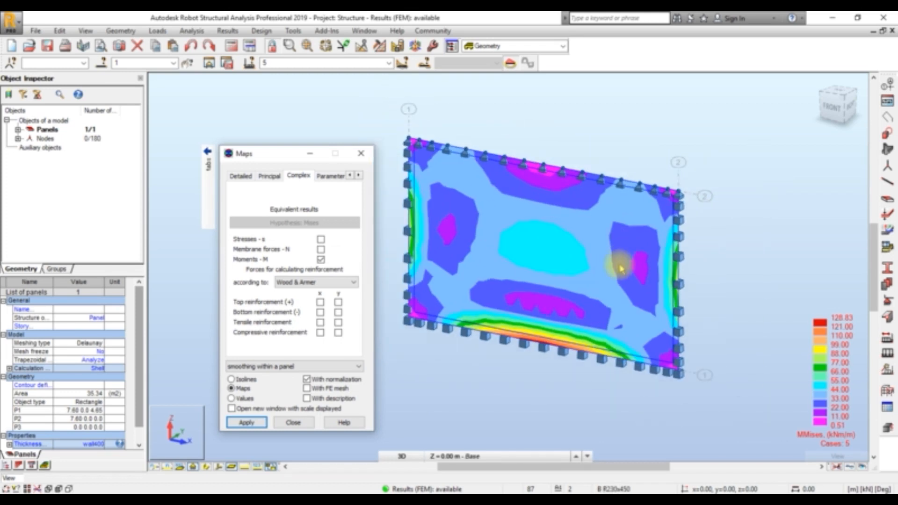
scroll(621, 268, "down", 1)
left_click(294, 423)
Deselect the wall panel and examine its equivalent moments map up close.
scroll(512, 173, "down", 4)
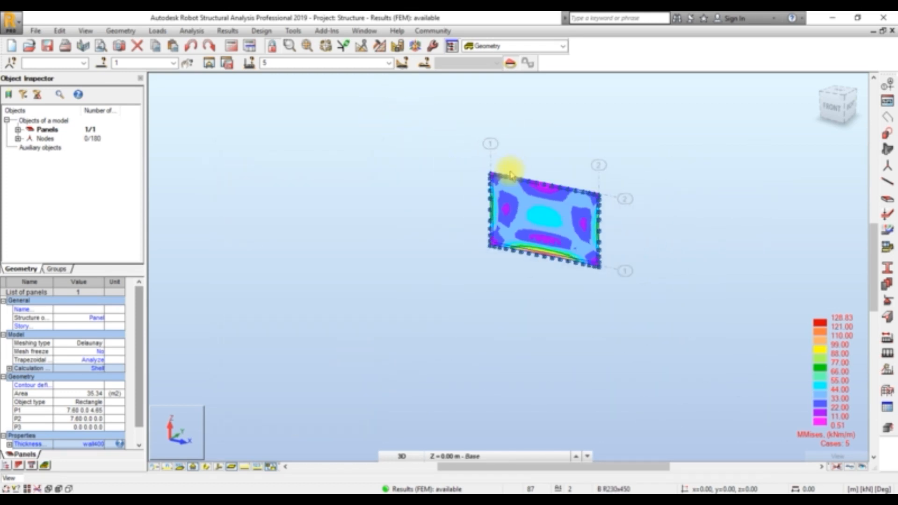
left_click(441, 194)
scroll(553, 189, "up", 1)
scroll(553, 189, "up", 5)
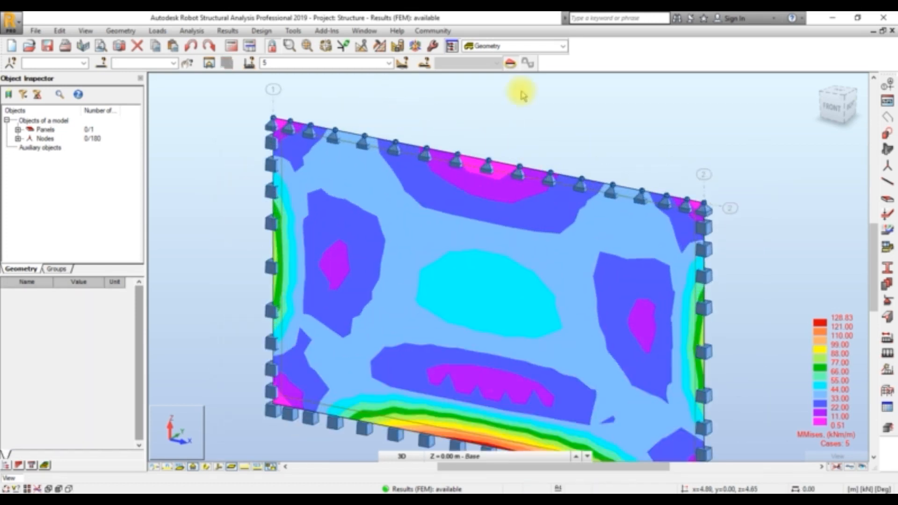
left_click(563, 45)
left_click(525, 56)
left_click(498, 69)
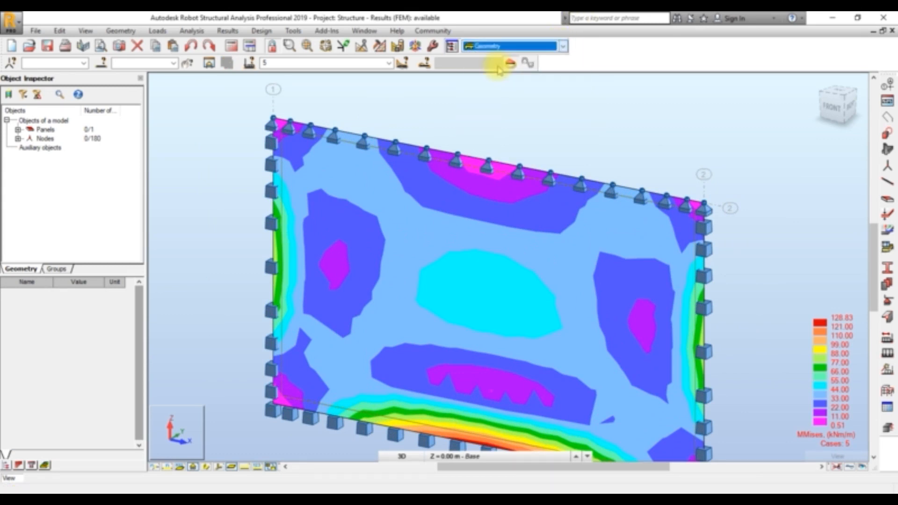
scroll(426, 121, "down", 3)
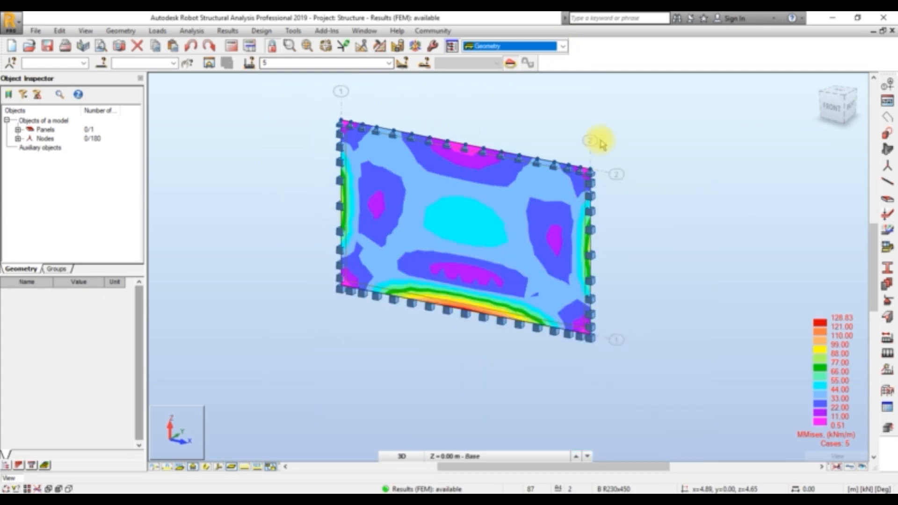
scroll(345, 112, "up", 2)
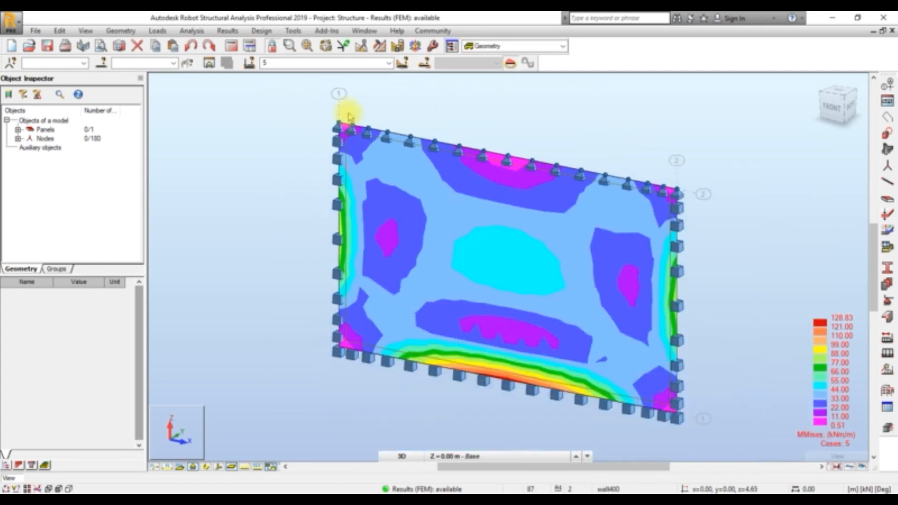
scroll(334, 115, "down", 3)
scroll(342, 110, "up", 3)
scroll(358, 114, "down", 2)
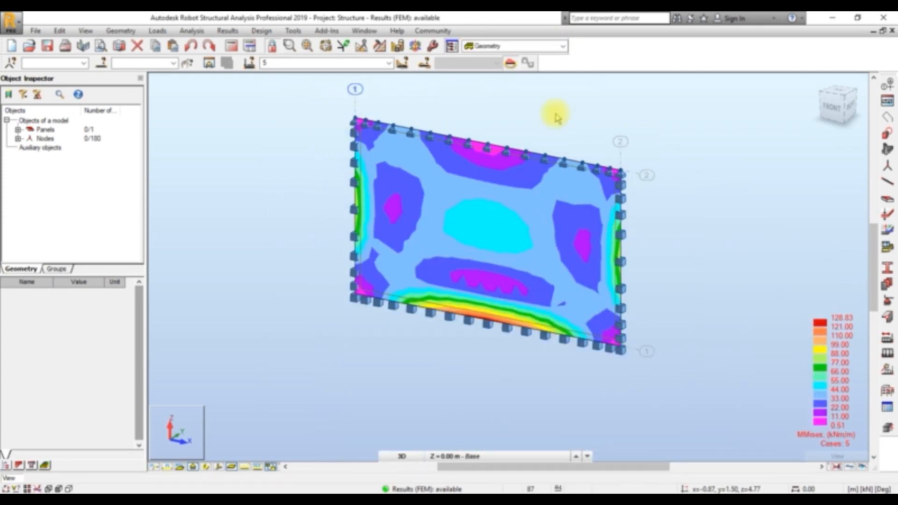
scroll(651, 288, "down", 2)
scroll(427, 186, "up", 2)
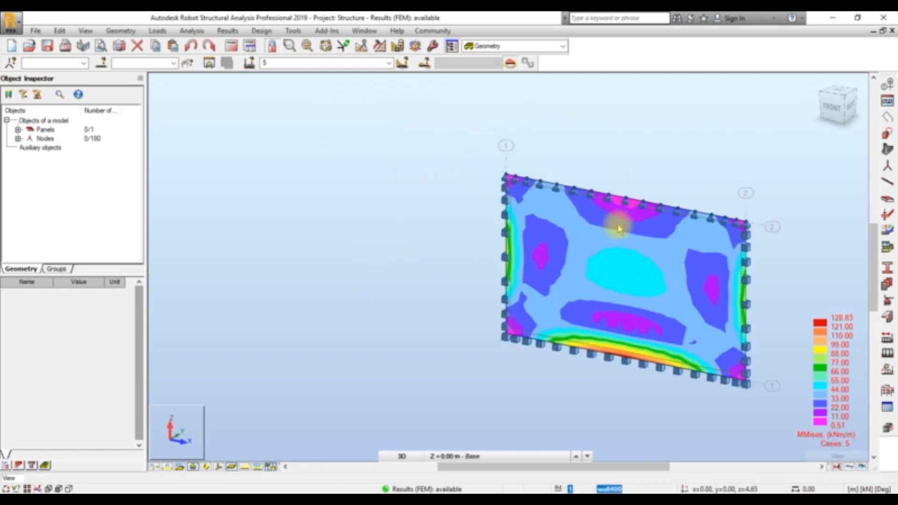